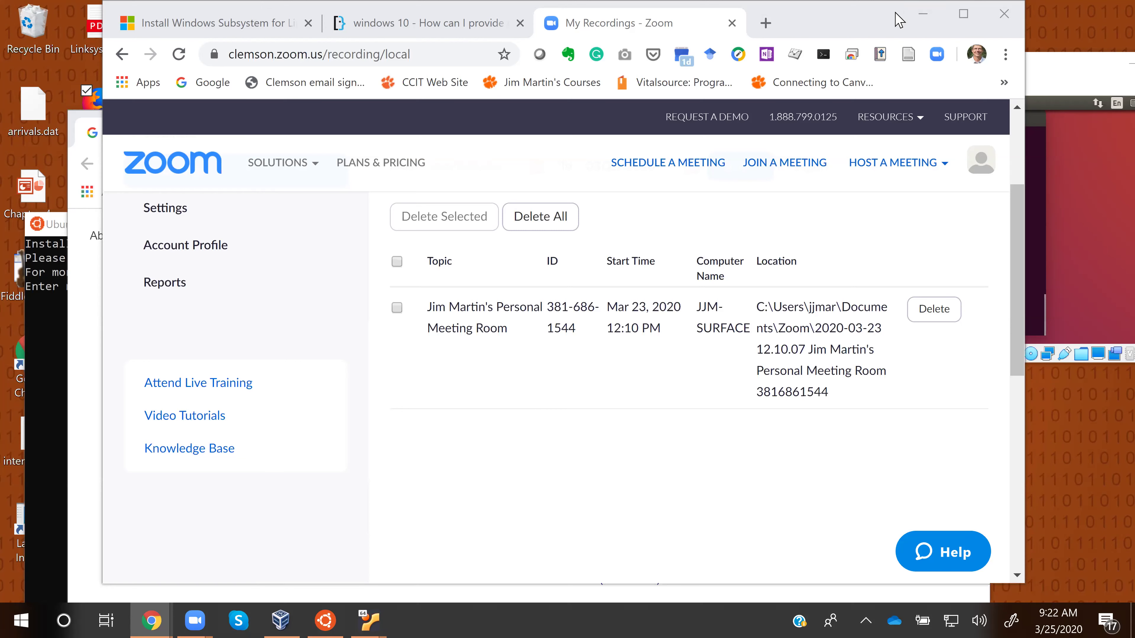
- Switch to the Windows Subsystem for Linux installation page, and open Microsoft Store from the installed apps
click(207, 20)
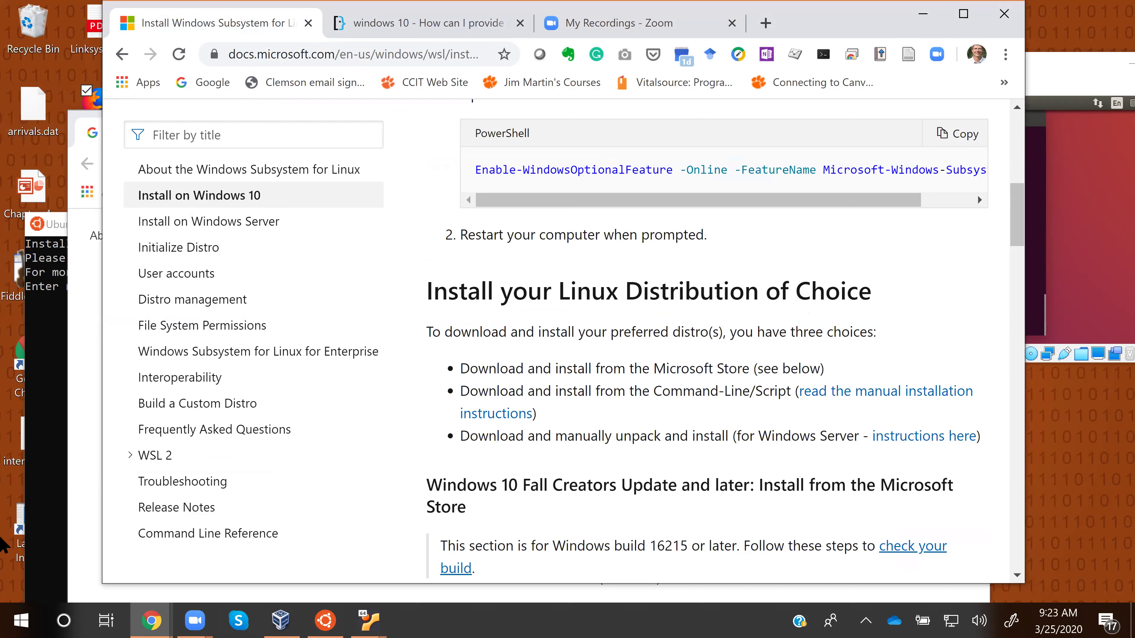
click(22, 618)
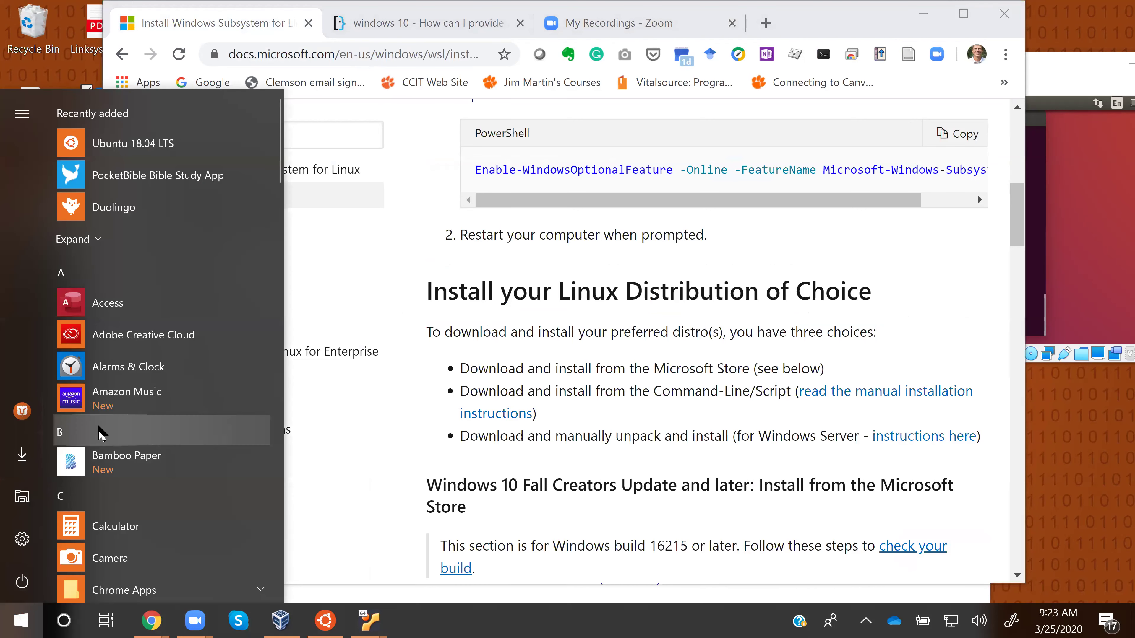
scroll(127, 420, down, 4)
scroll(128, 421, down, 5)
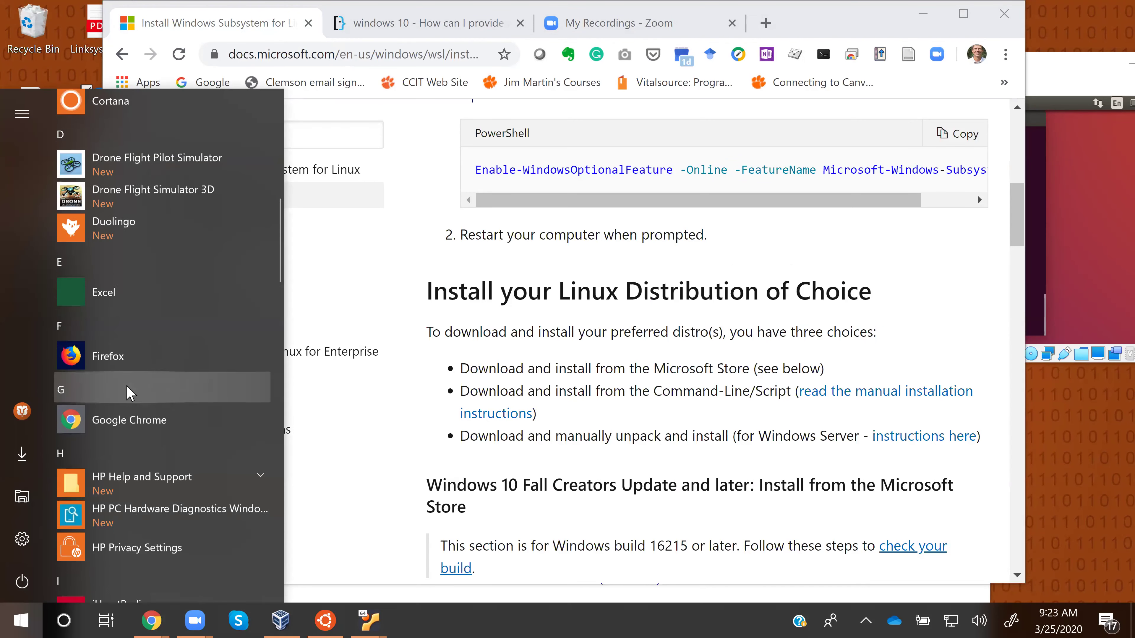
scroll(132, 402, down, 2)
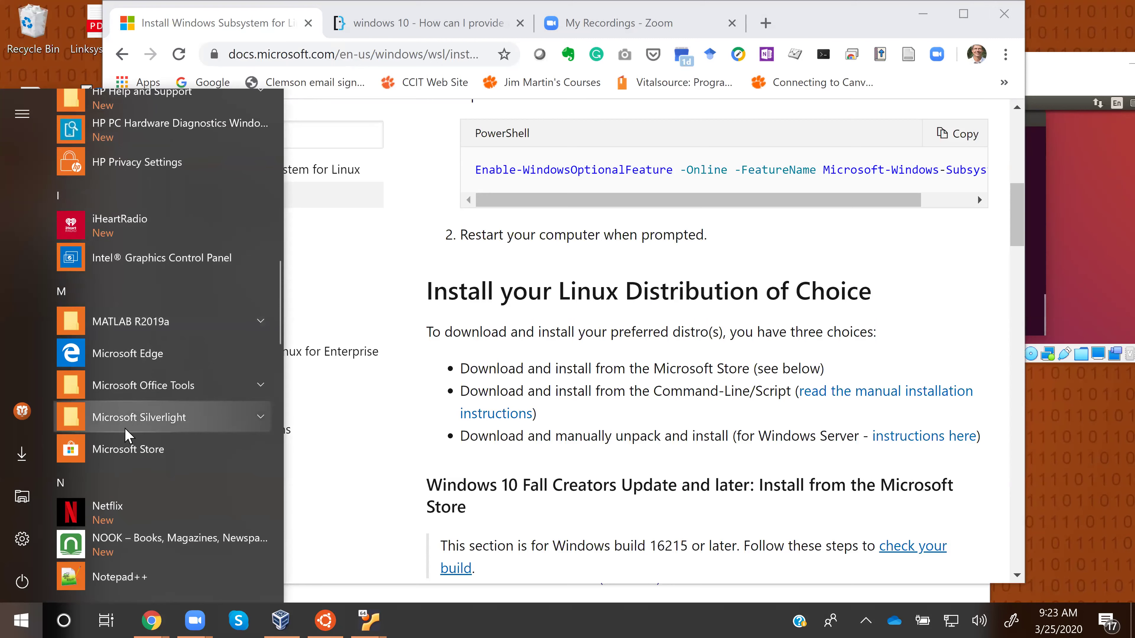
click(131, 452)
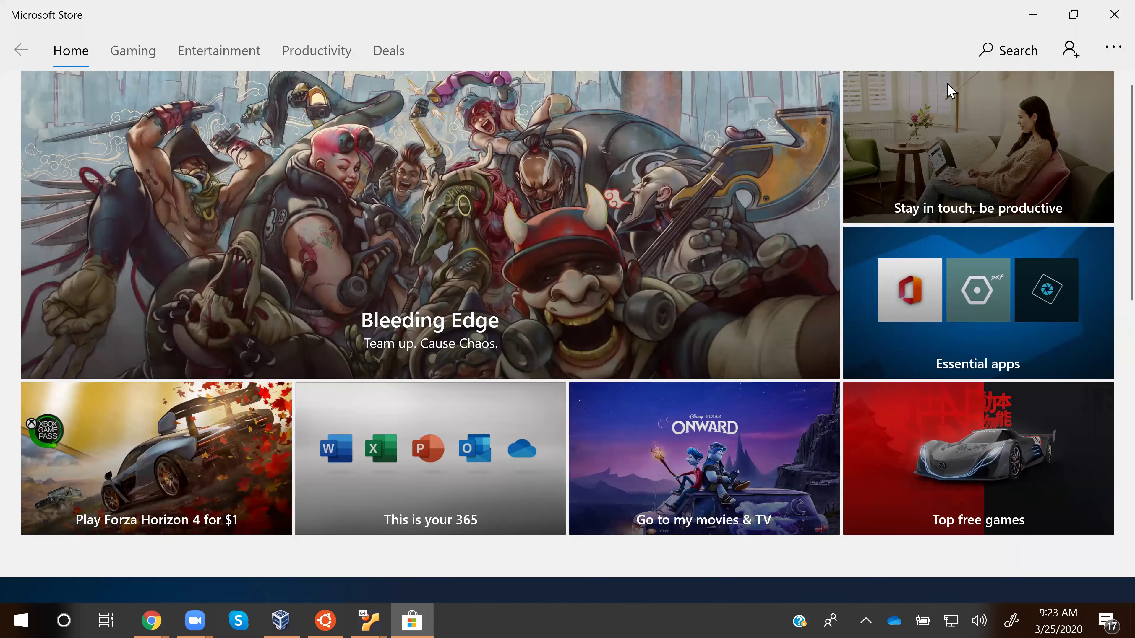
- Search Microsoft Store for "ubuntu 18.04" and view the Ubuntu 18.04 LTS product page, closing the store when done
click(1018, 50)
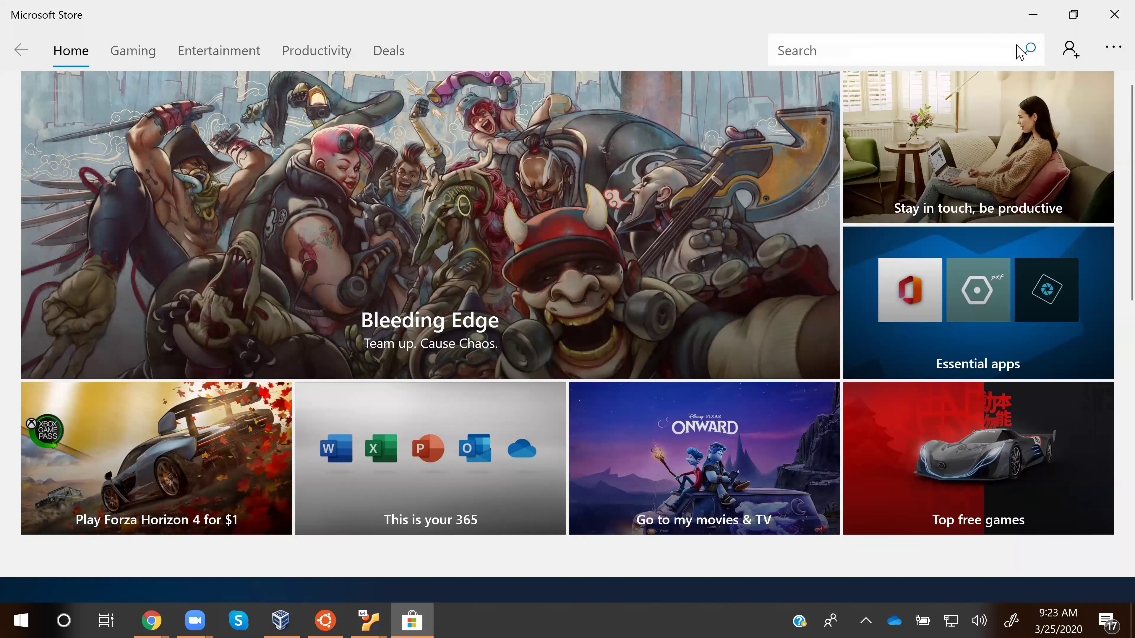
text(ubuntu)
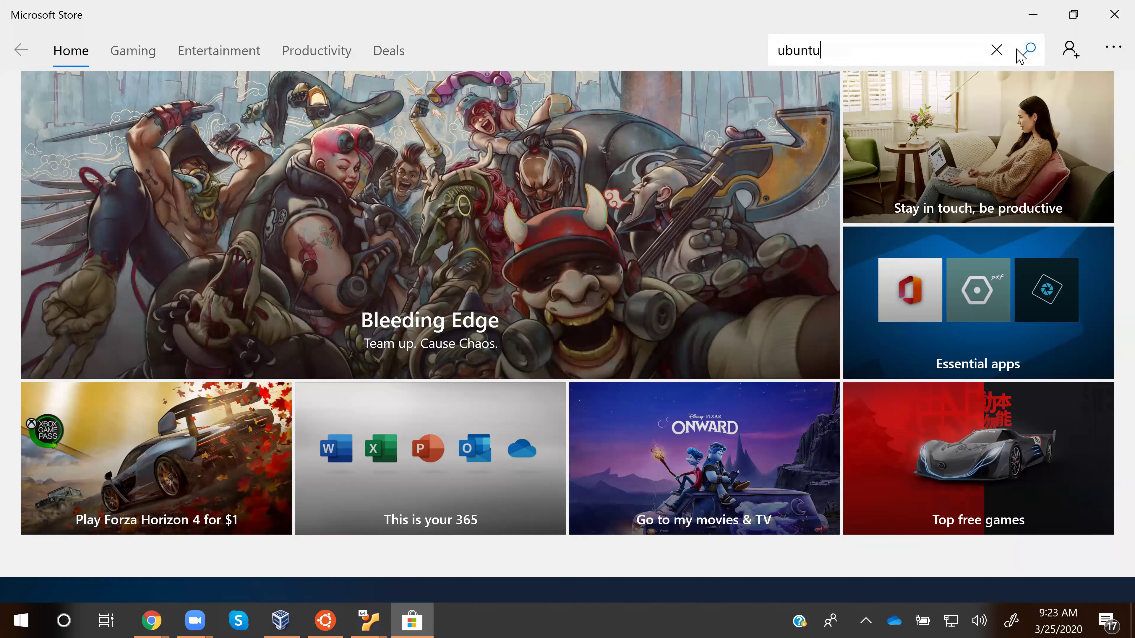
text( 18.04)
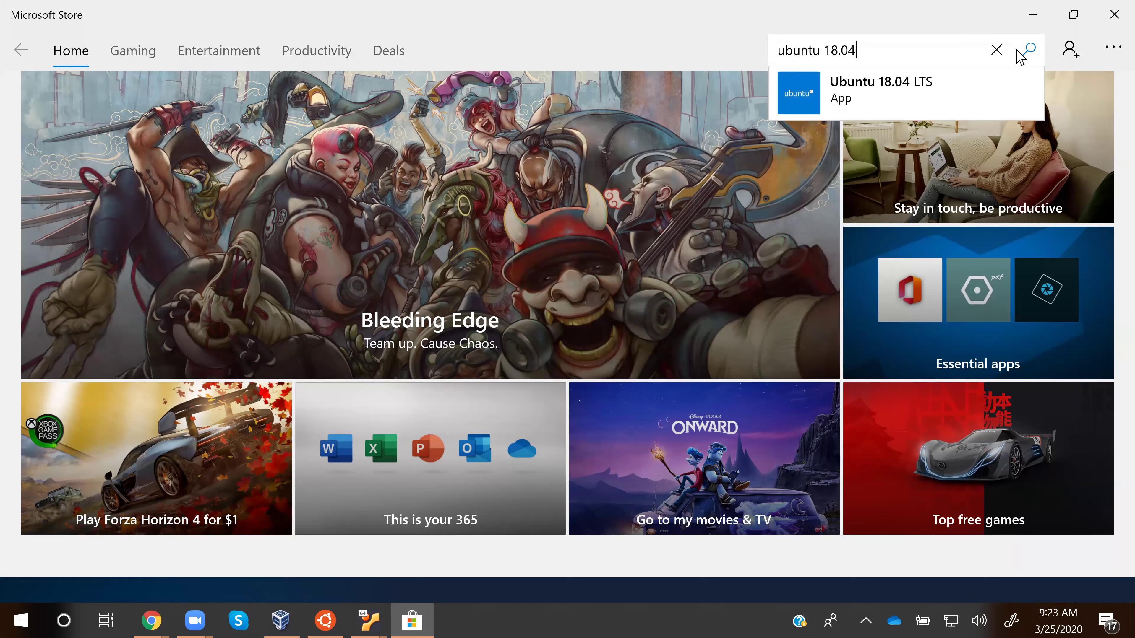
click(865, 89)
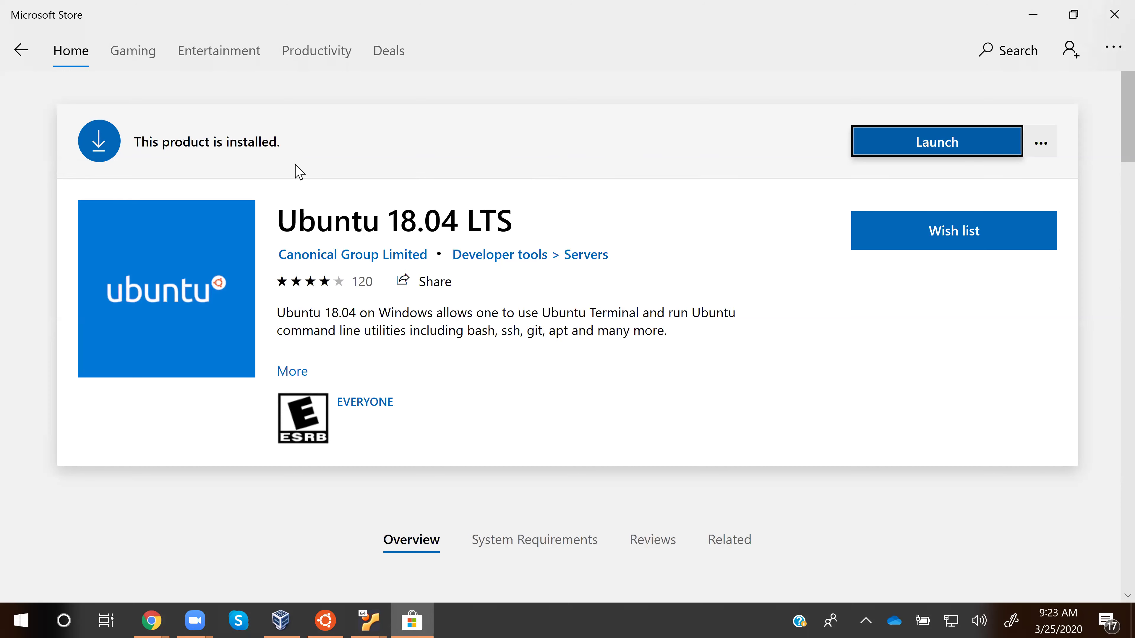
double_click(190, 25)
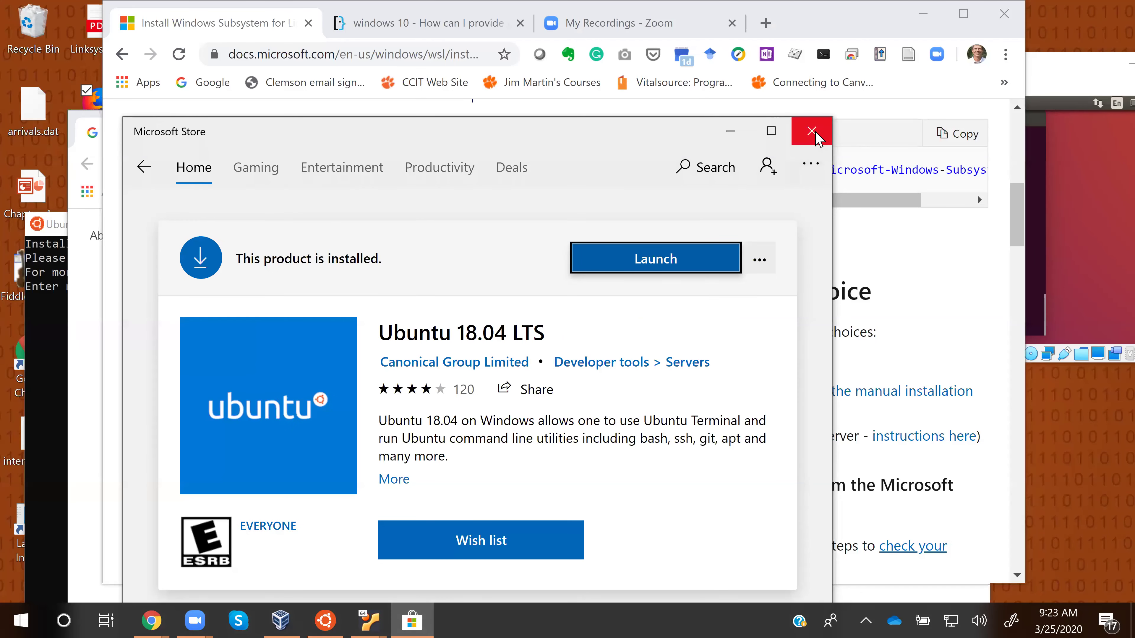
click(795, 137)
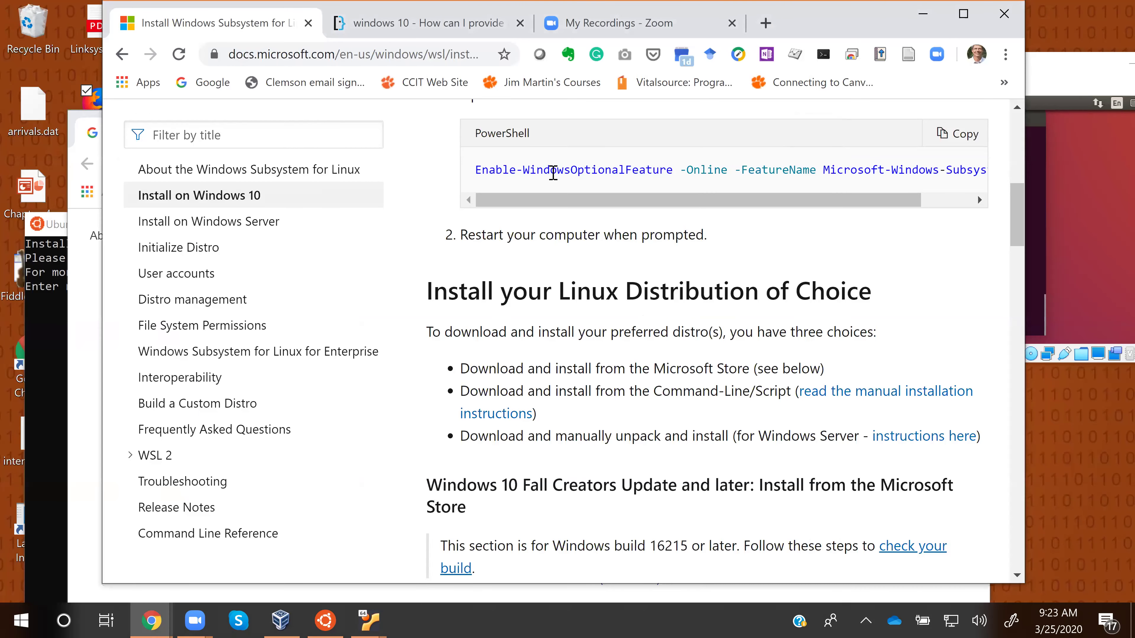
- Locate the Ubuntu 18.04 LTS app among the recently added programs
click(23, 619)
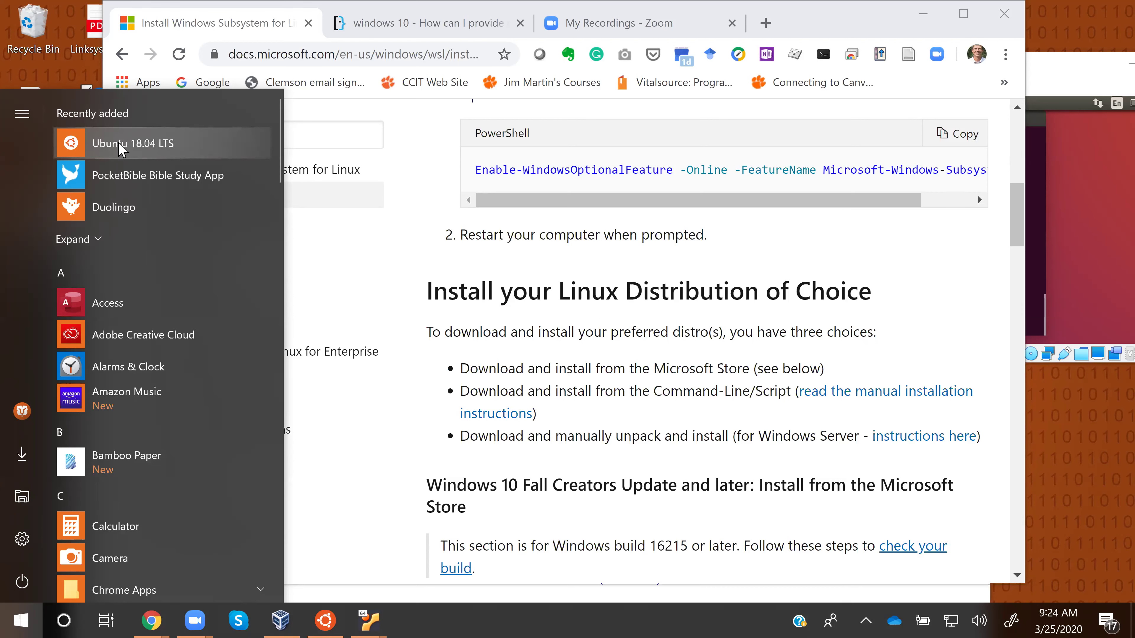
click(120, 144)
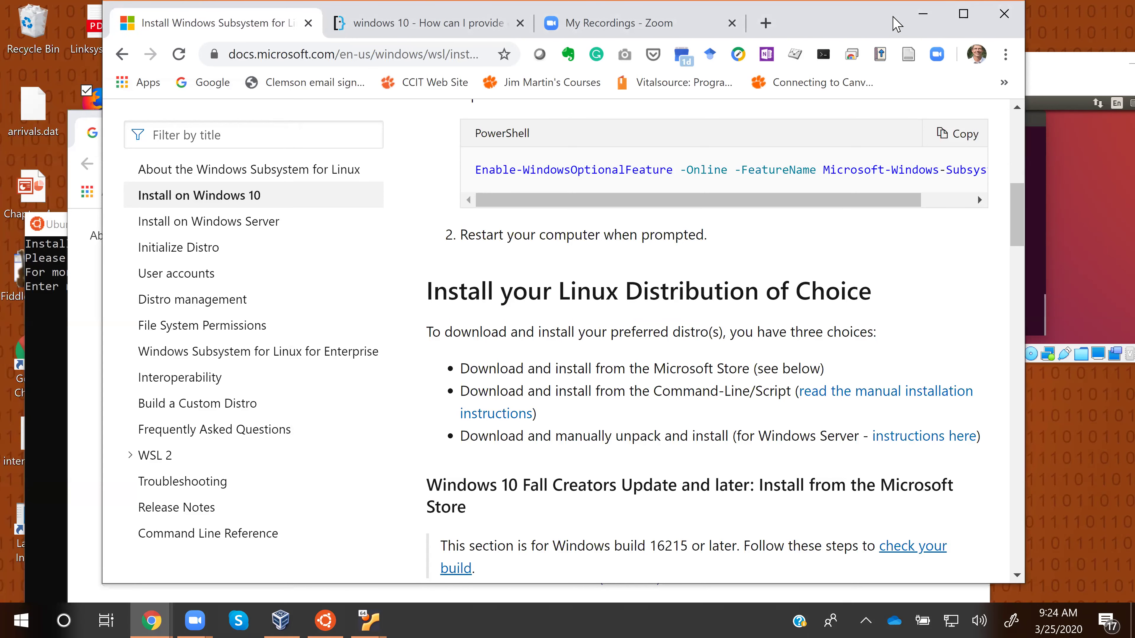
- Move the browser window lower on the desktop and jump to the guide's "Install the Windows Subsystem for Linux" section
drag(896, 23, 924, 86)
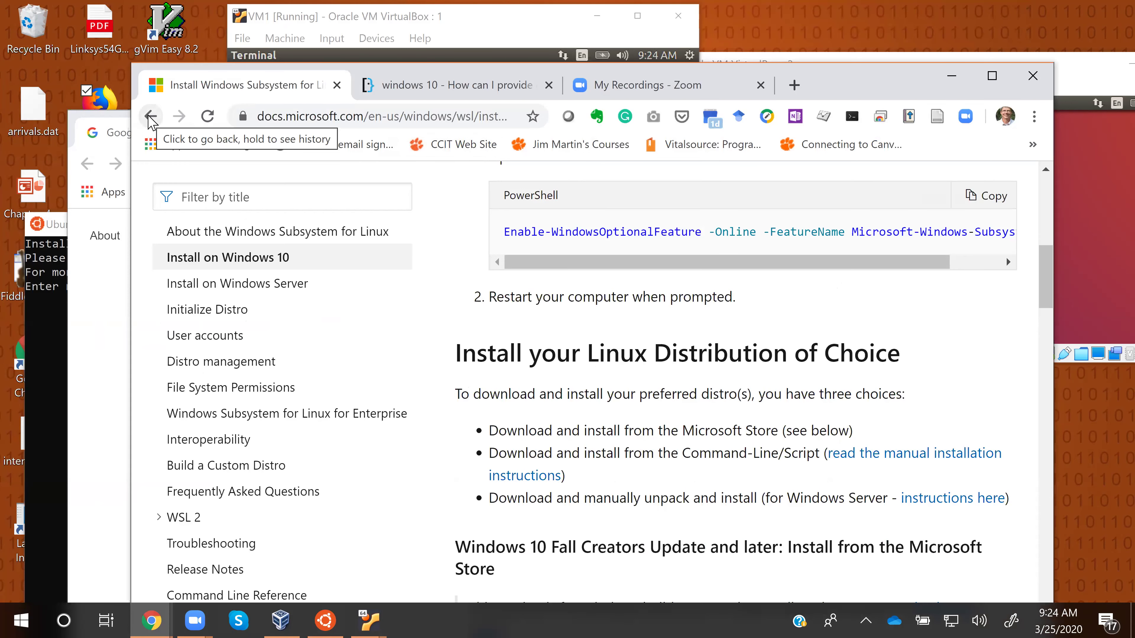
click(151, 117)
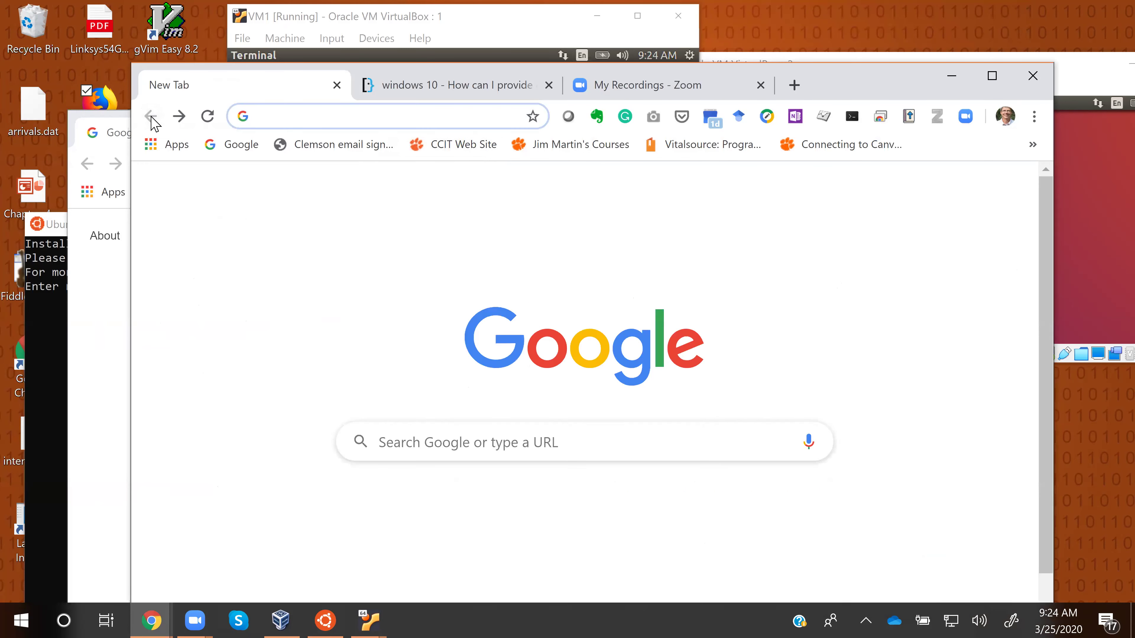
click(179, 116)
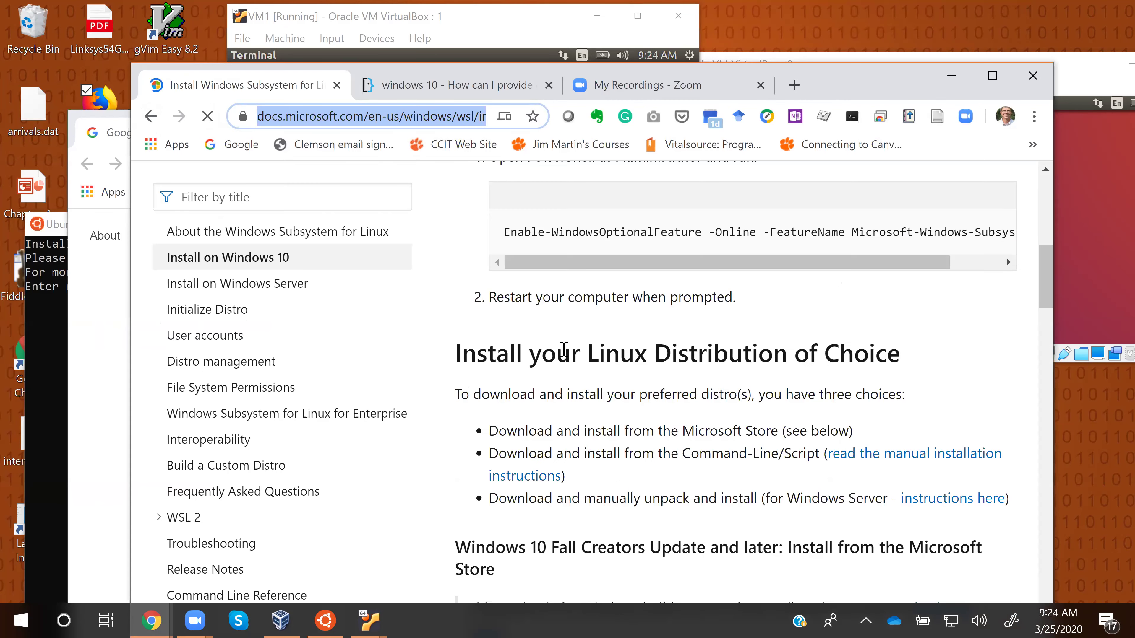
scroll(598, 338, up, 1)
scroll(598, 338, up, 5)
scroll(590, 328, down, 1)
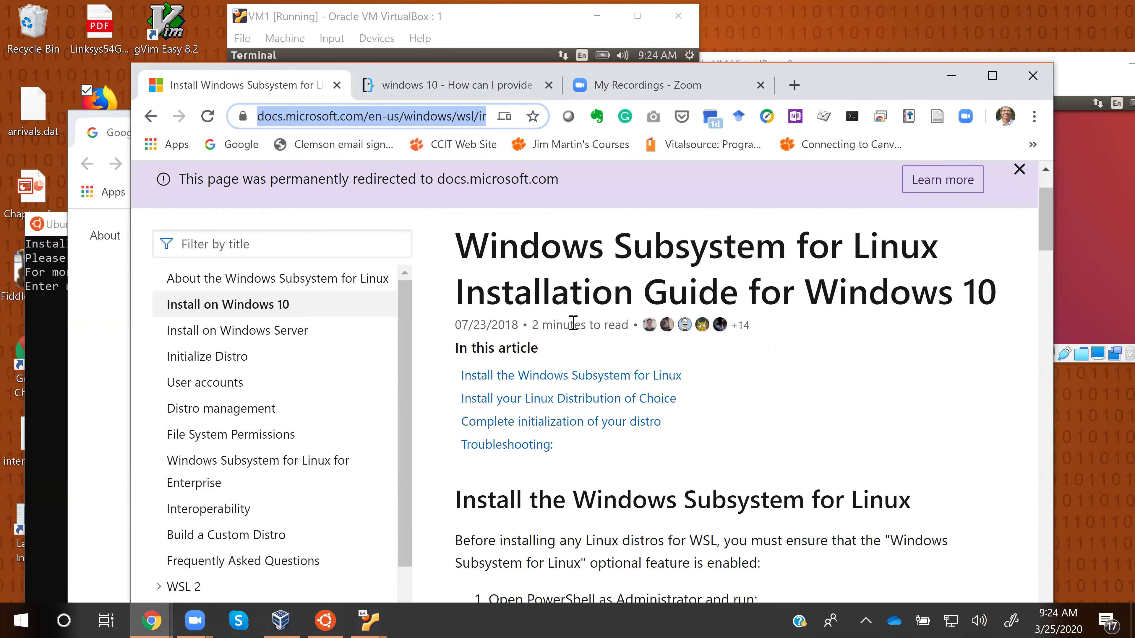
click(655, 376)
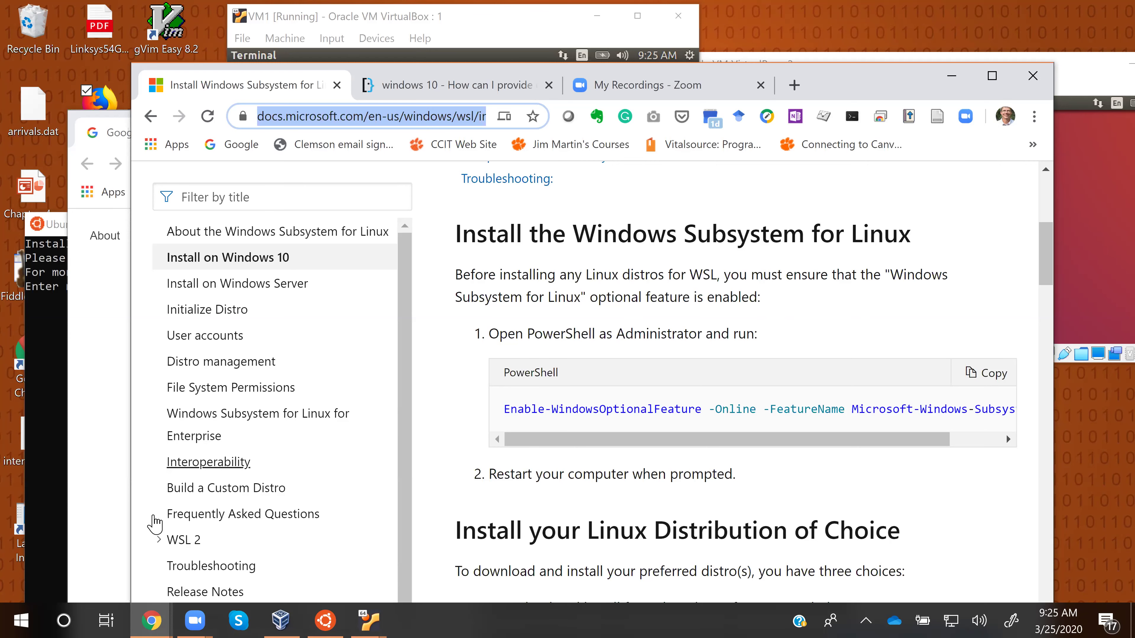
- Open Command Prompt and run ipconfig to examine the settings of the computer's network adapters
click(63, 619)
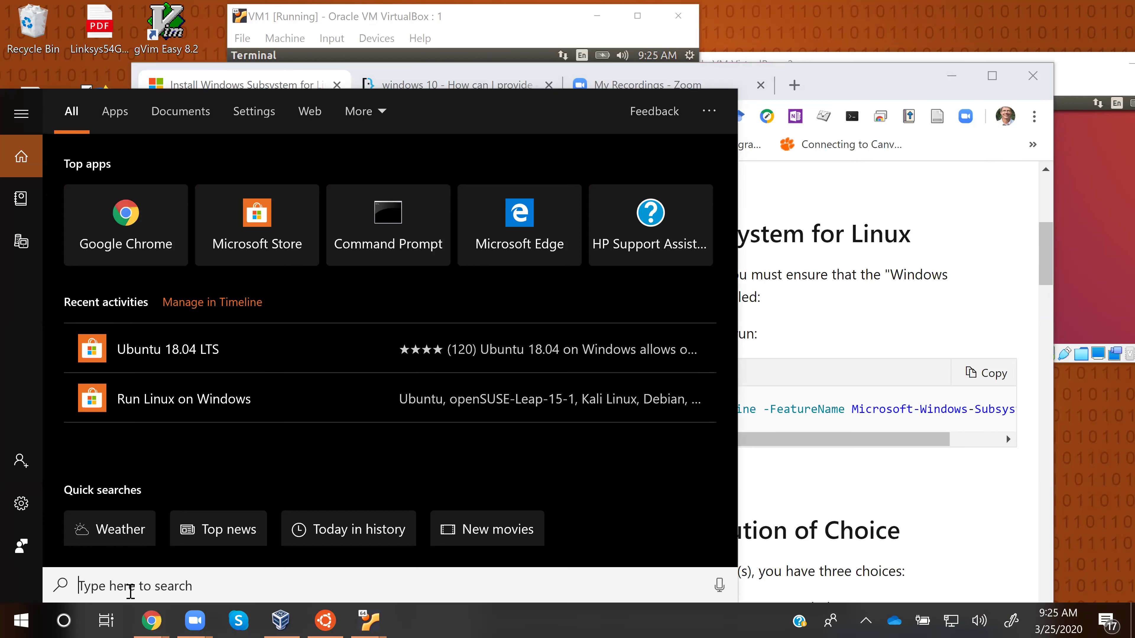
text(command)
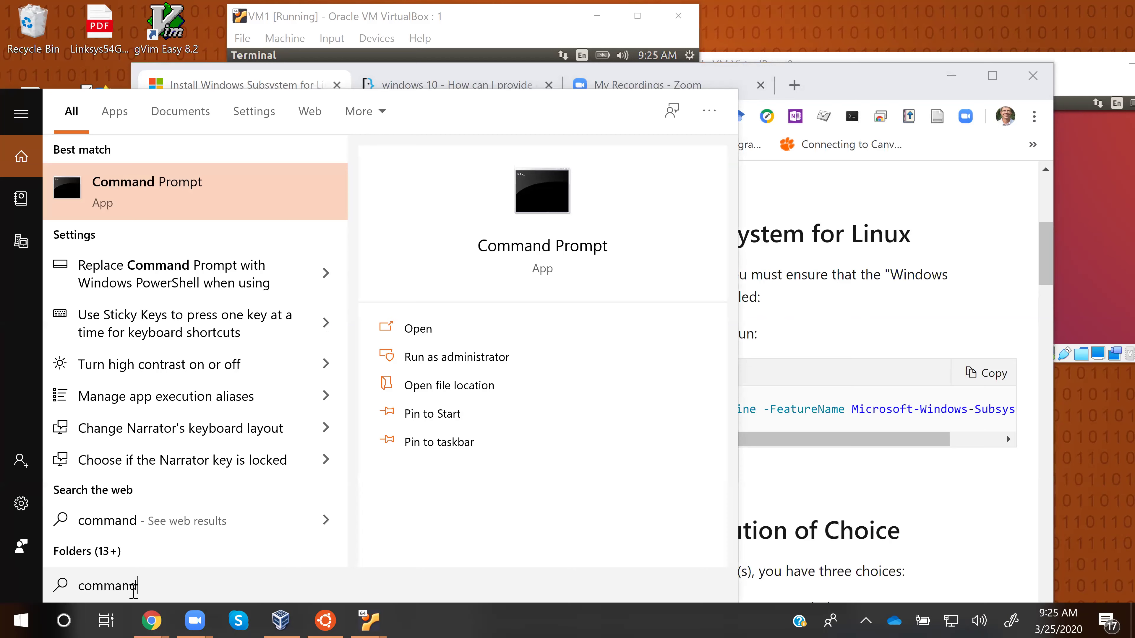
click(166, 179)
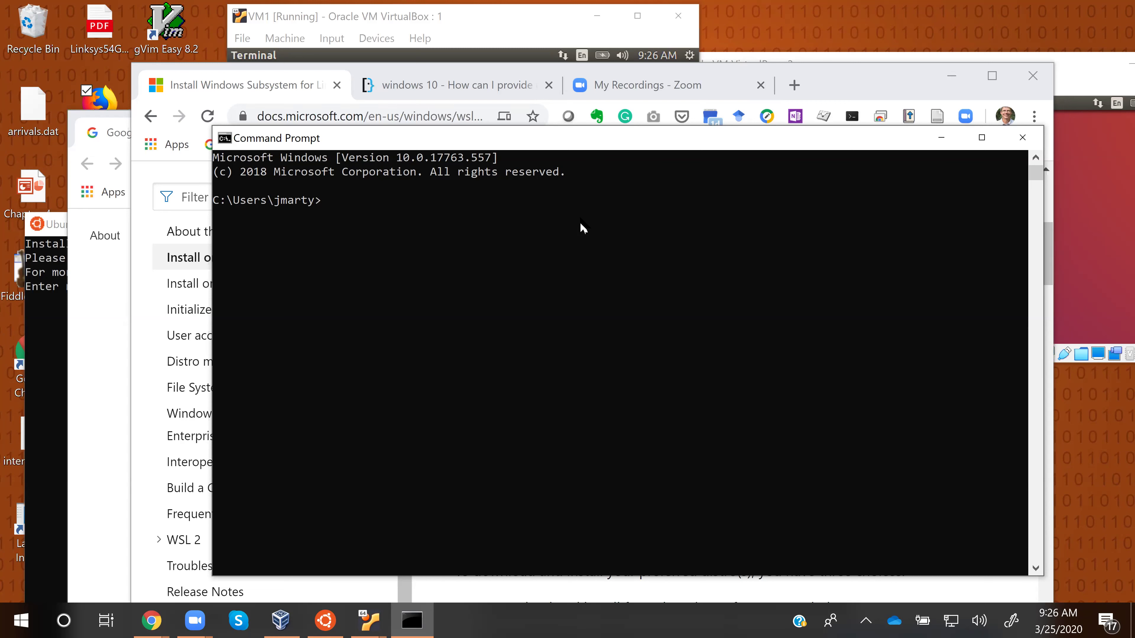
text(ipconfig)
key(Return)
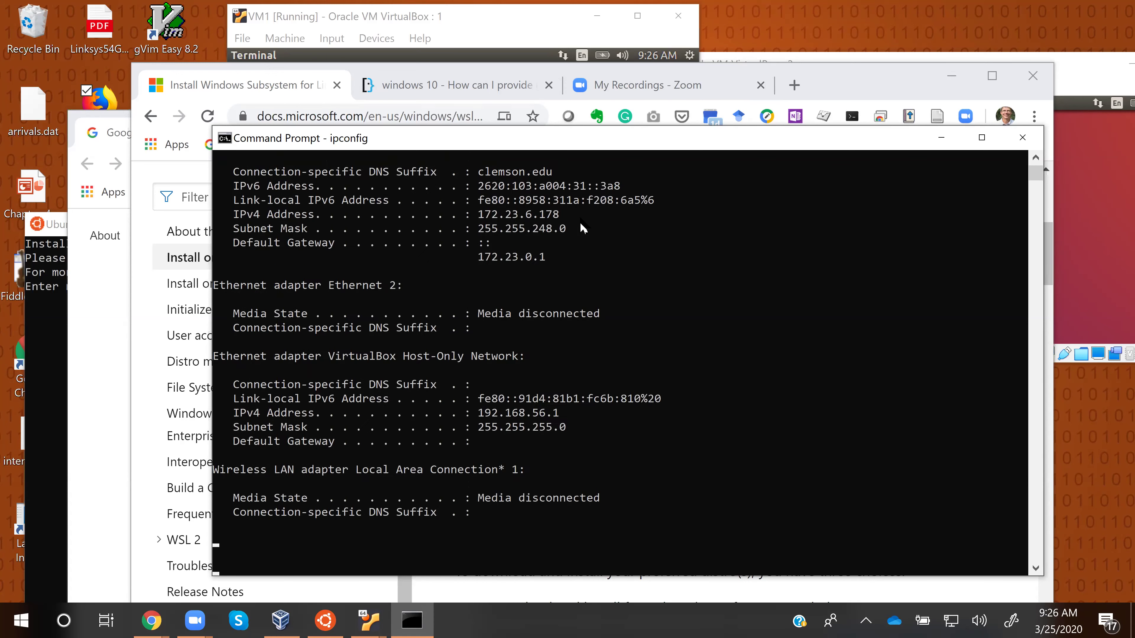
scroll(574, 244, up, 5)
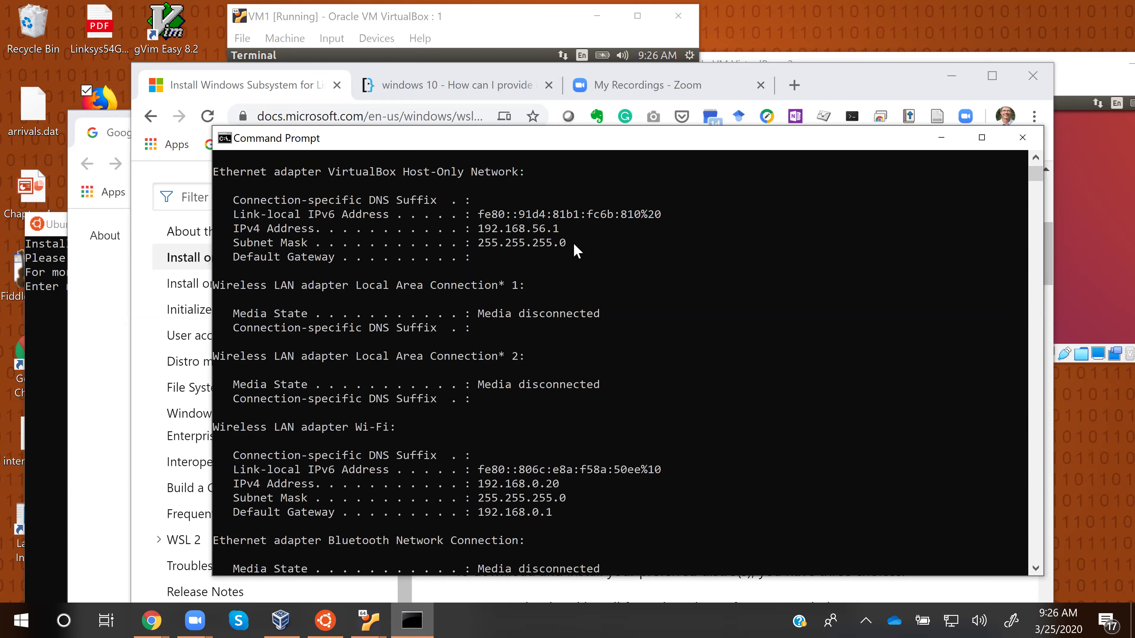
scroll(574, 244, up, 2)
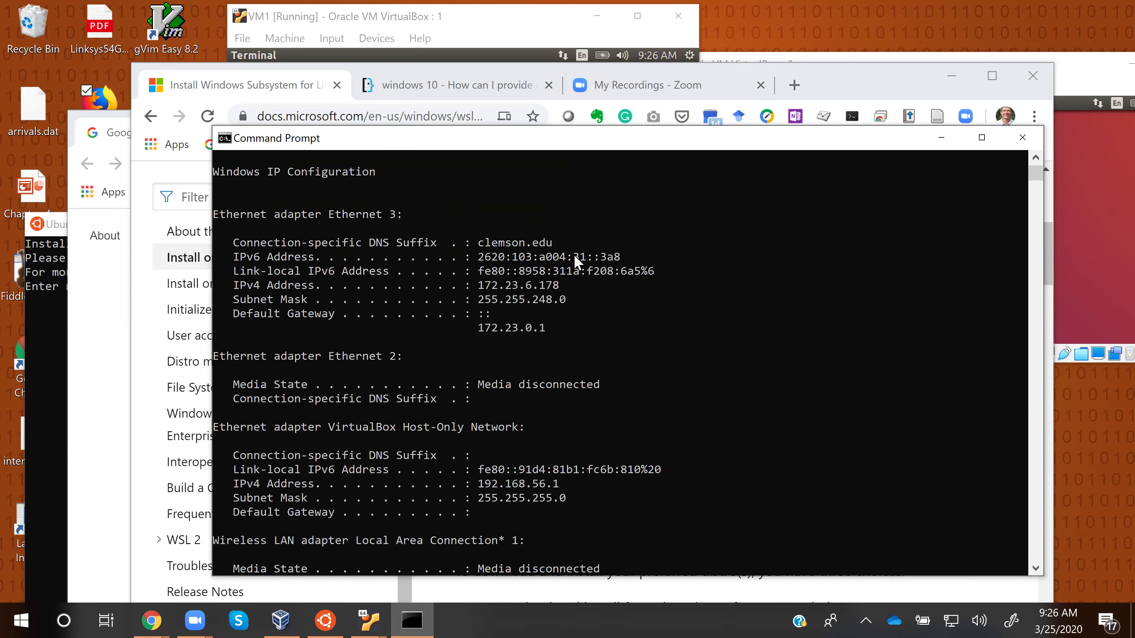
scroll(558, 282, up, 1)
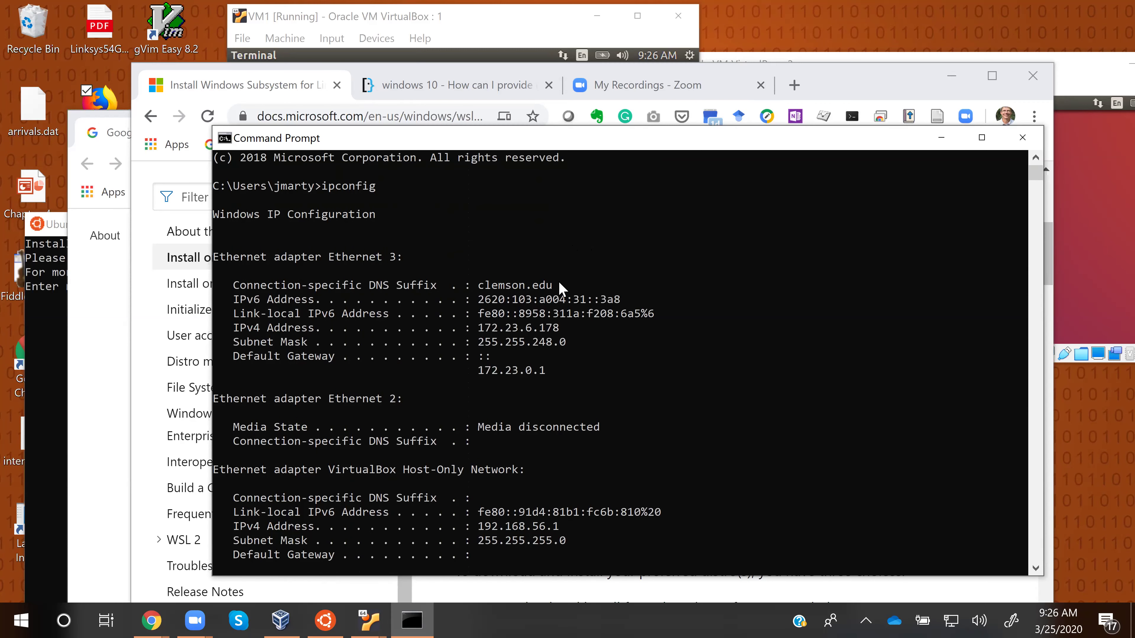
scroll(558, 282, down, 5)
scroll(473, 339, down, 3)
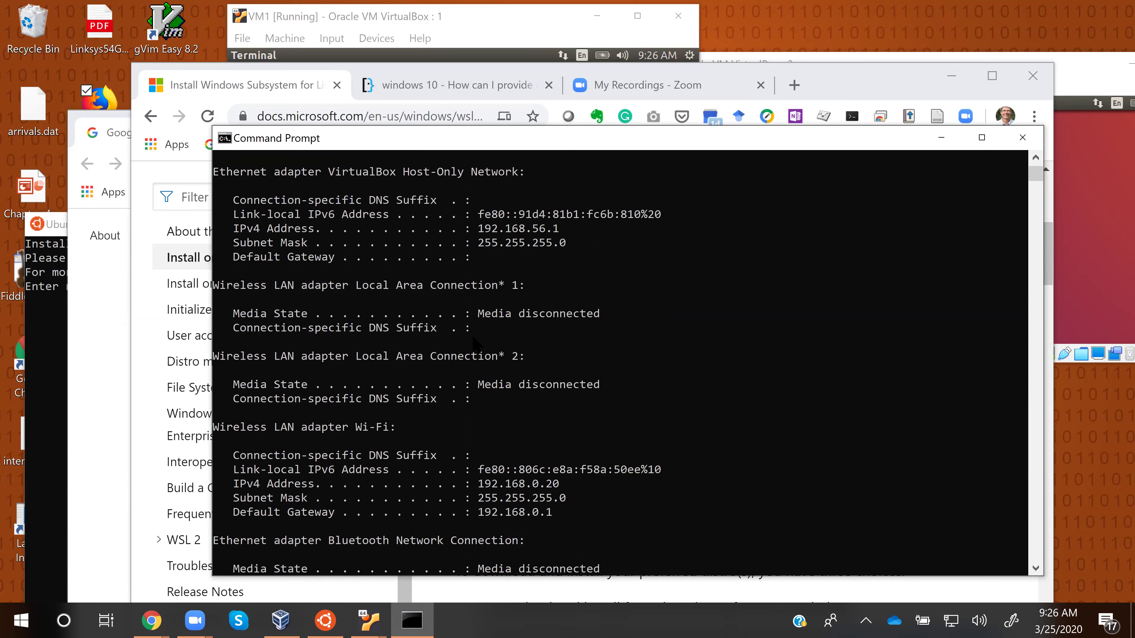
scroll(471, 351, down, 1)
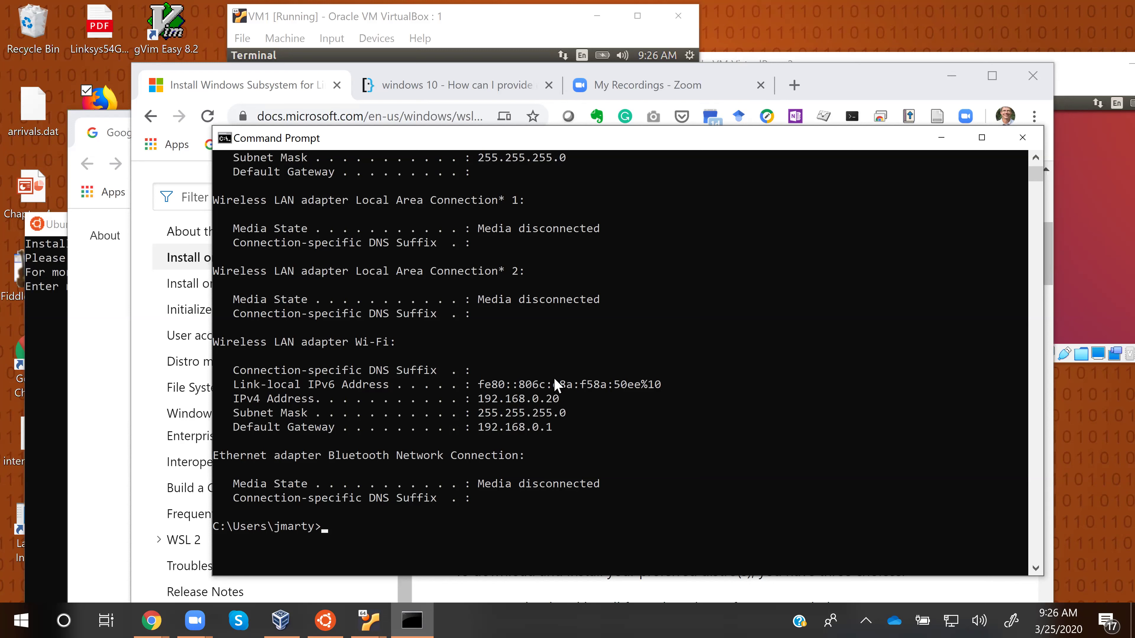
- Move the Command Prompt window aside, and find and open Windows PowerShell, closing it again
drag(392, 144, 656, 117)
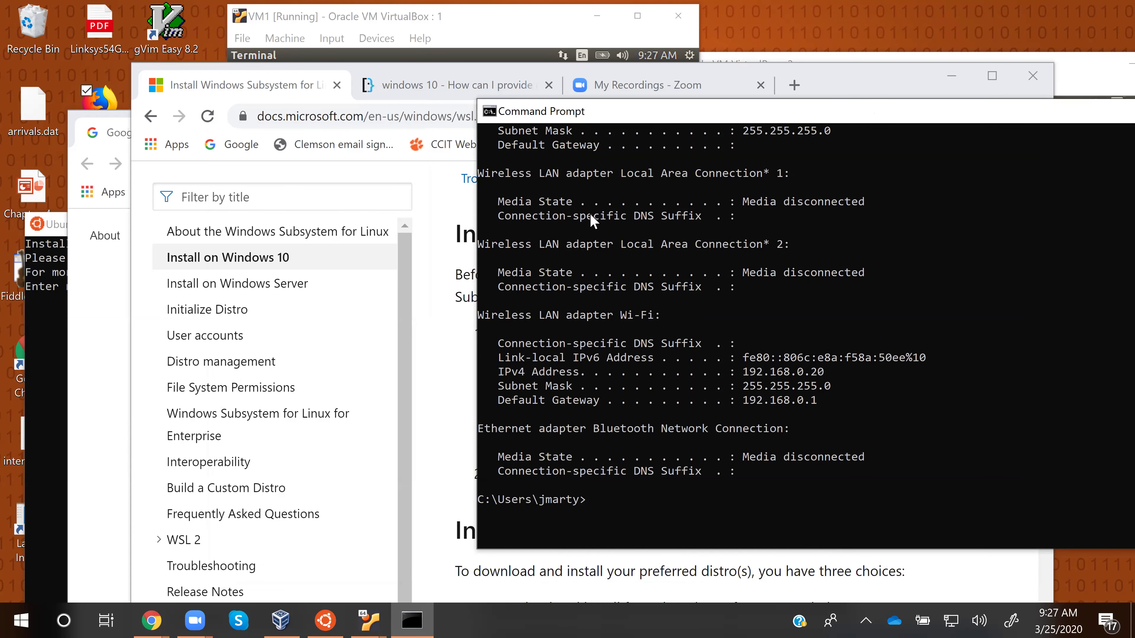
click(65, 620)
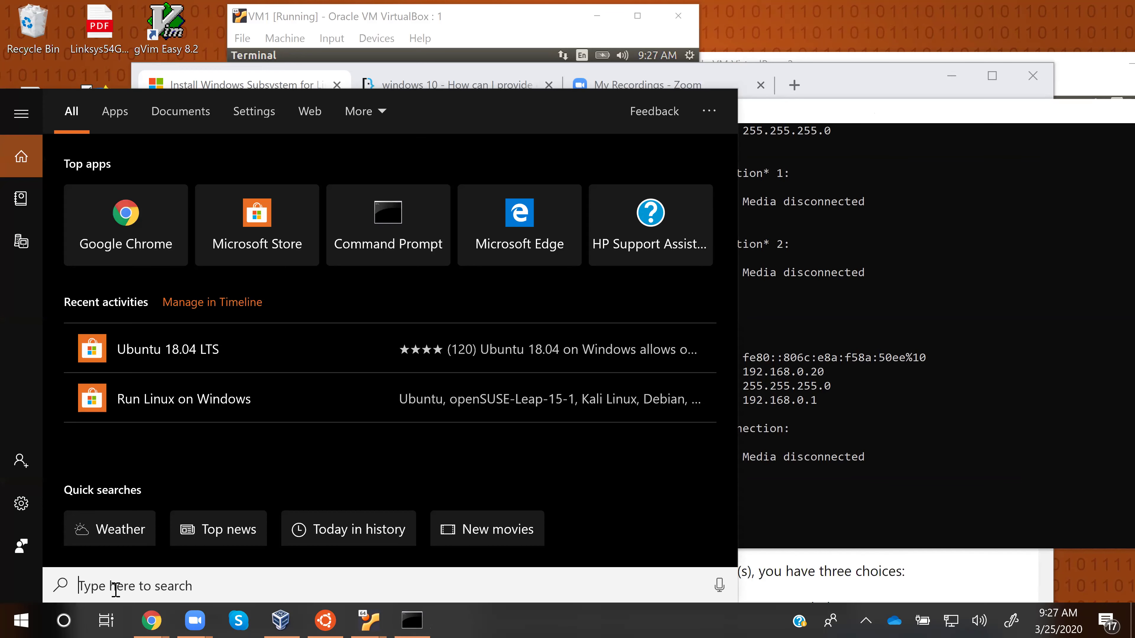
text(power)
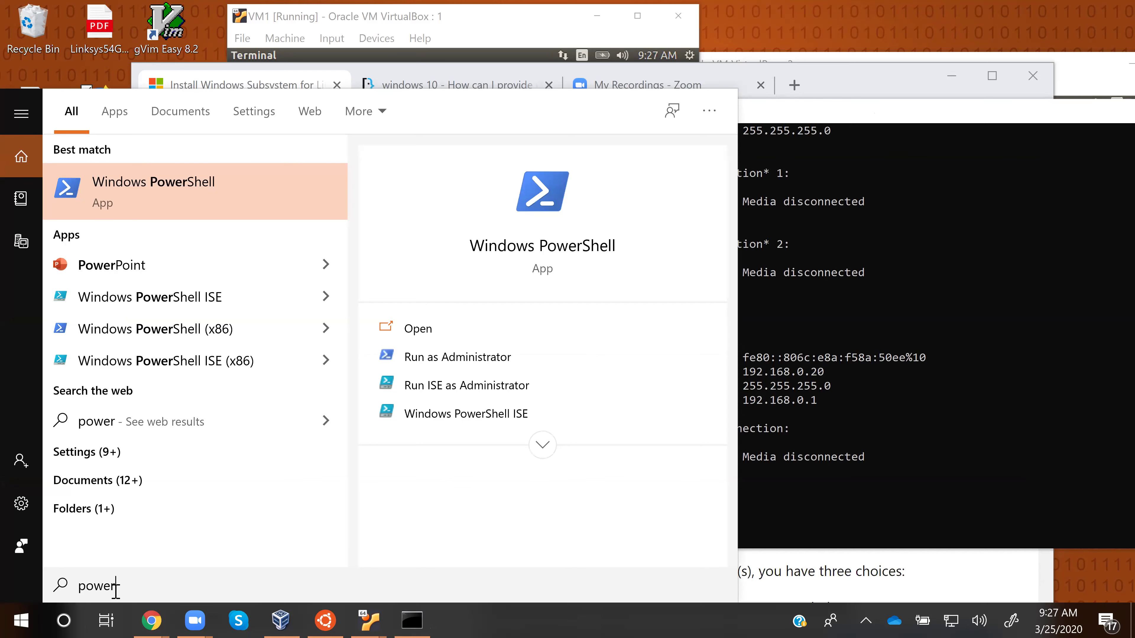
text(shell)
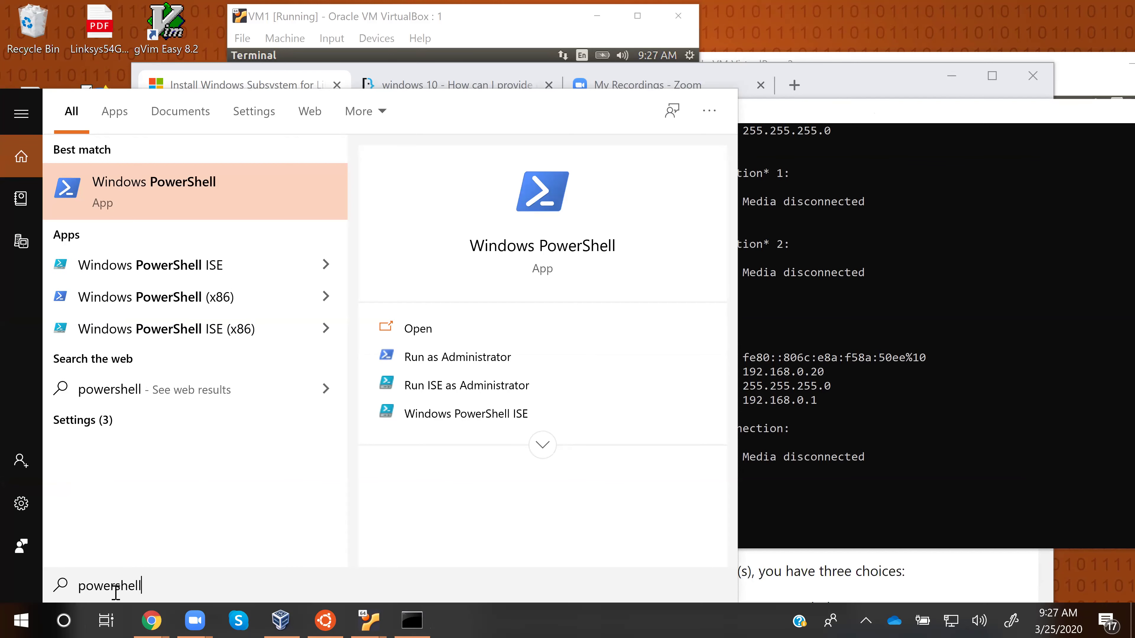
click(171, 202)
click(856, 114)
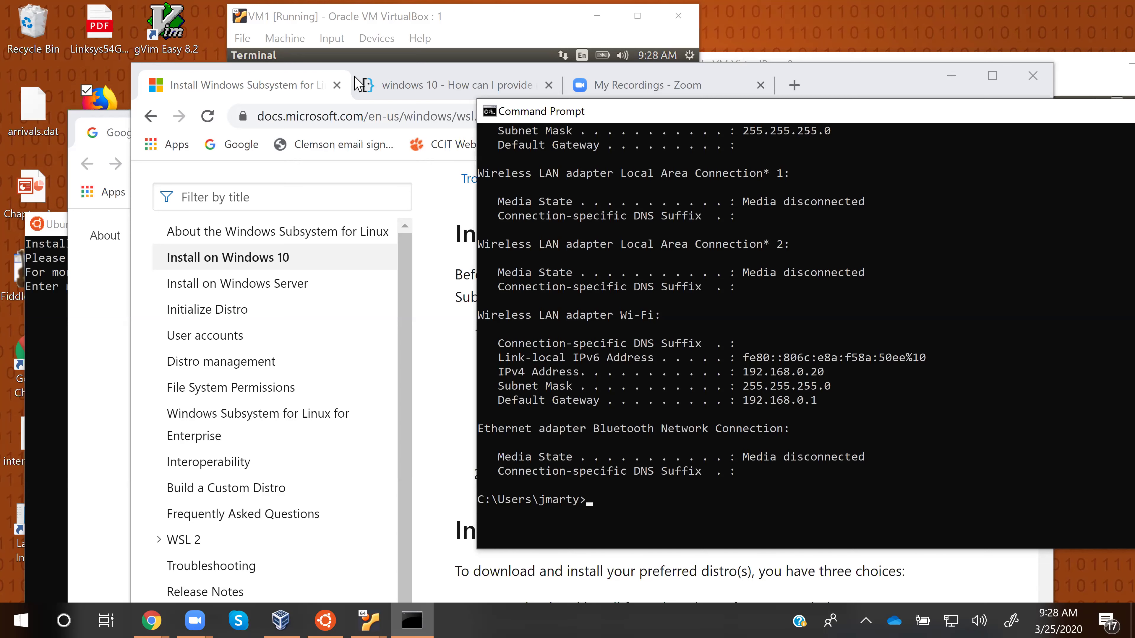
- Move the Command Prompt window clear of the installation guide and copy the guide's Enable-WindowsOptionalFeature PowerShell command
drag(617, 112, 975, 330)
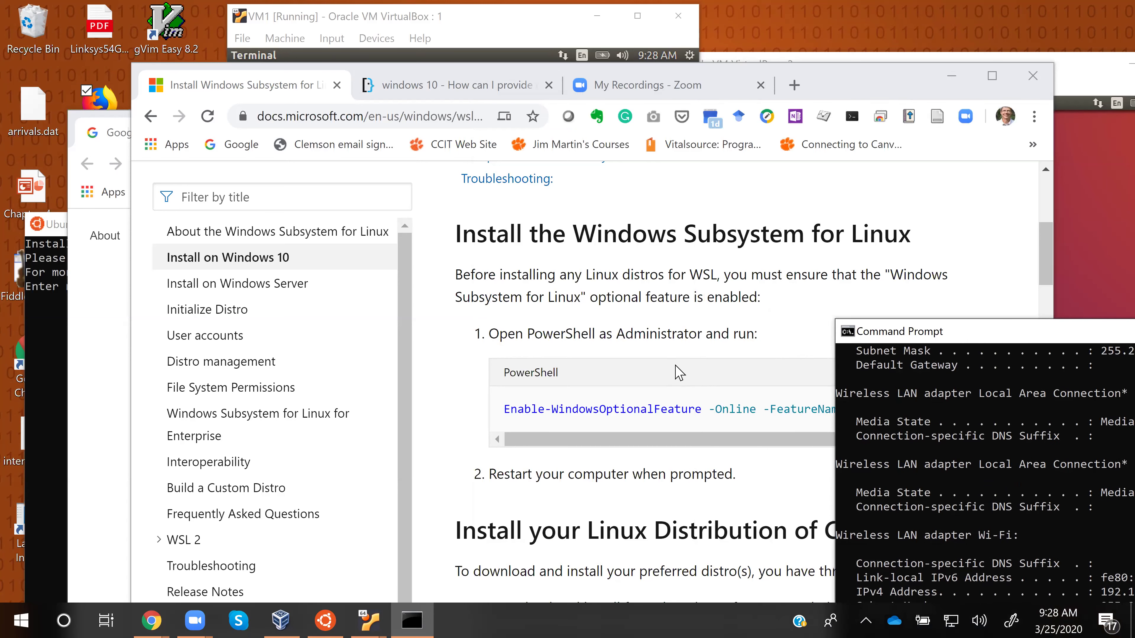
click(803, 305)
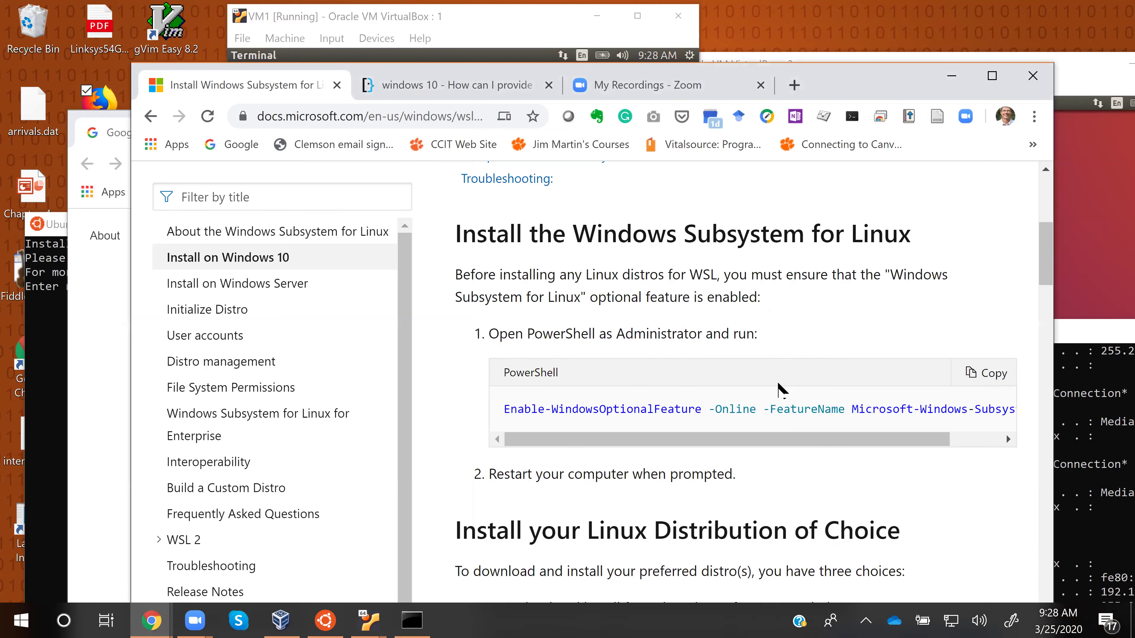
click(990, 376)
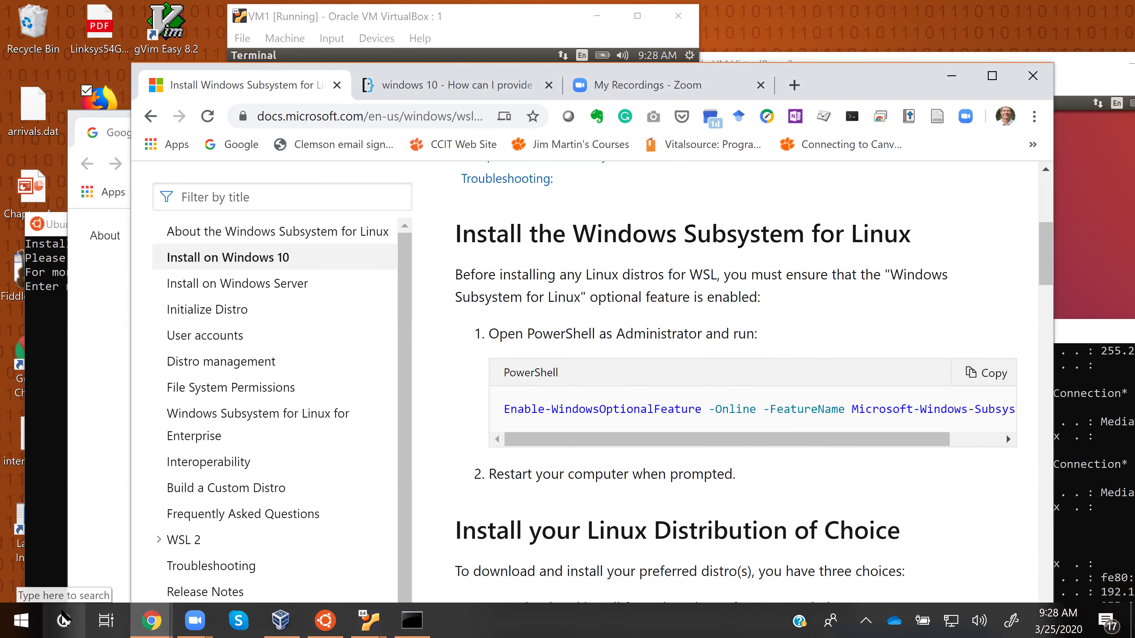
- Find Windows PowerShell, run it as administrator, and move its window clear for entering commands
click(63, 619)
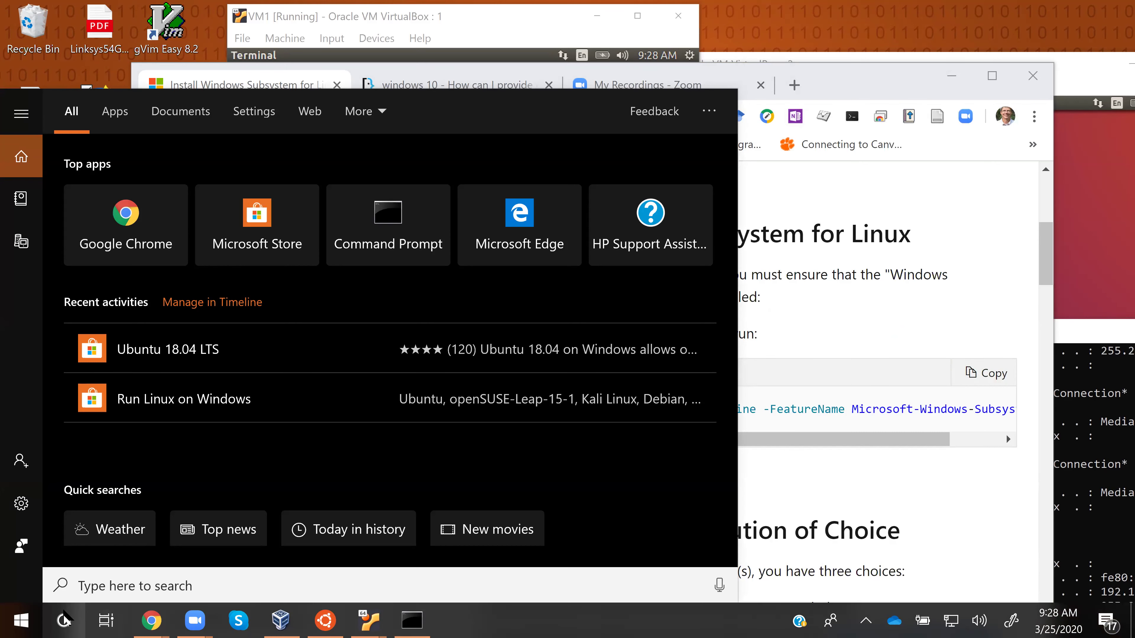
text(powersh)
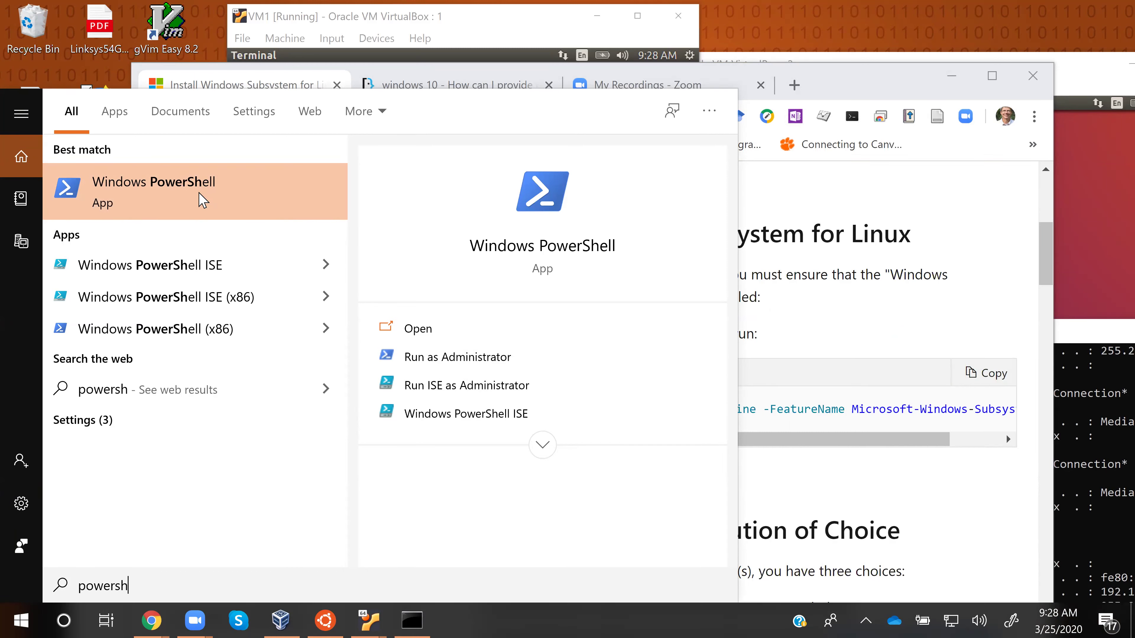
click(434, 361)
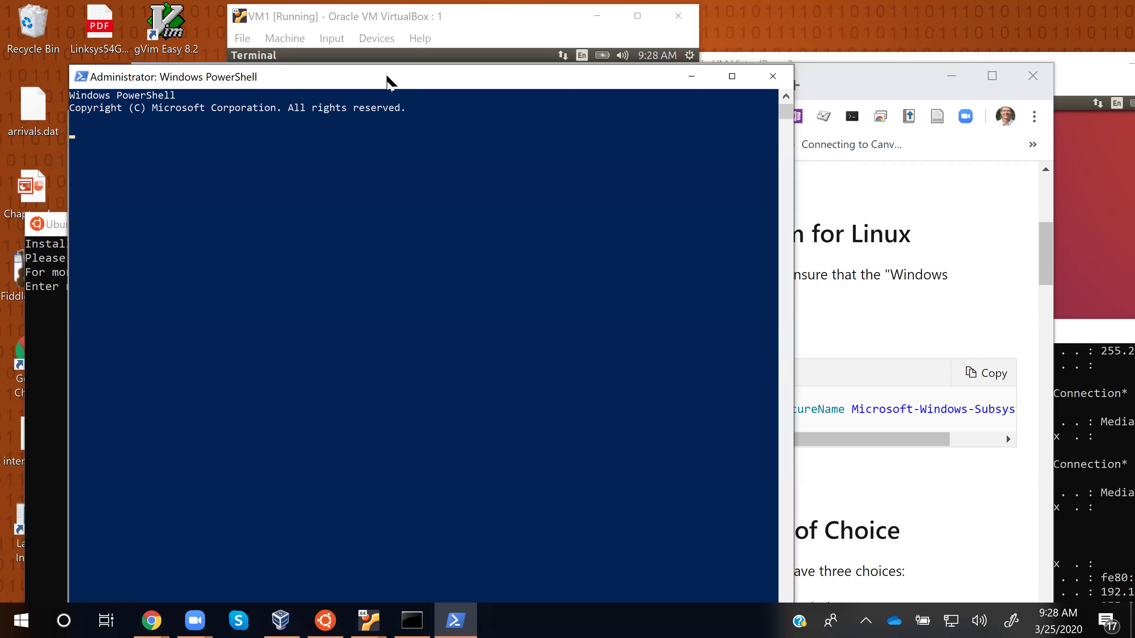
drag(232, 20, 174, 20)
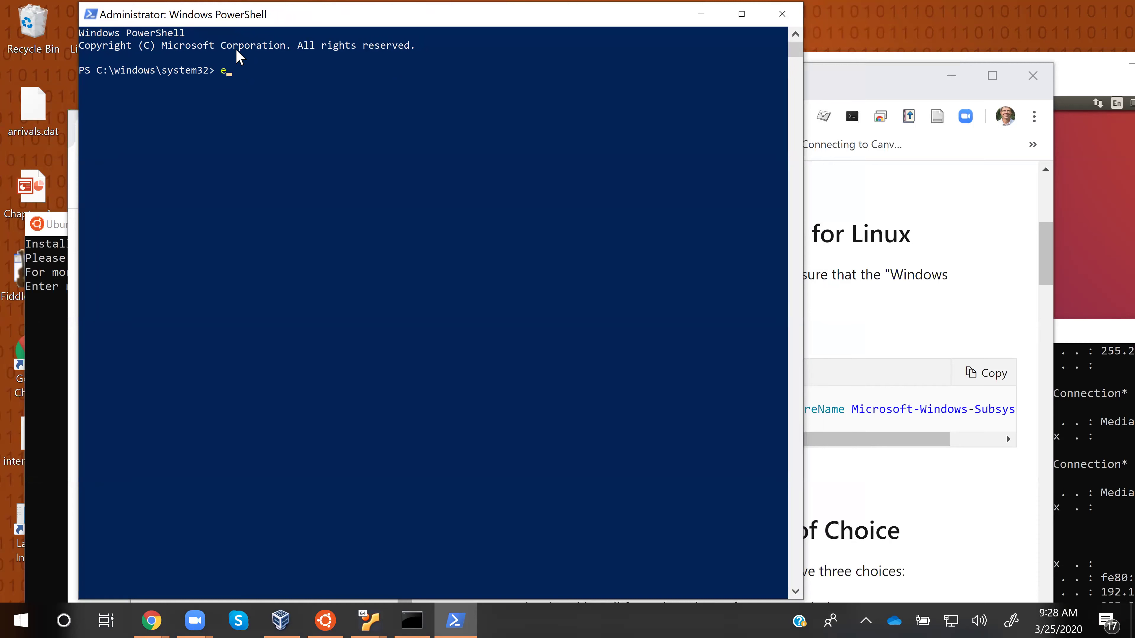
- In PowerShell, echo "hello" and echo the copied Enable-WindowsOptionalFeature command as quoted text
text(cho "hello")
key(Return)
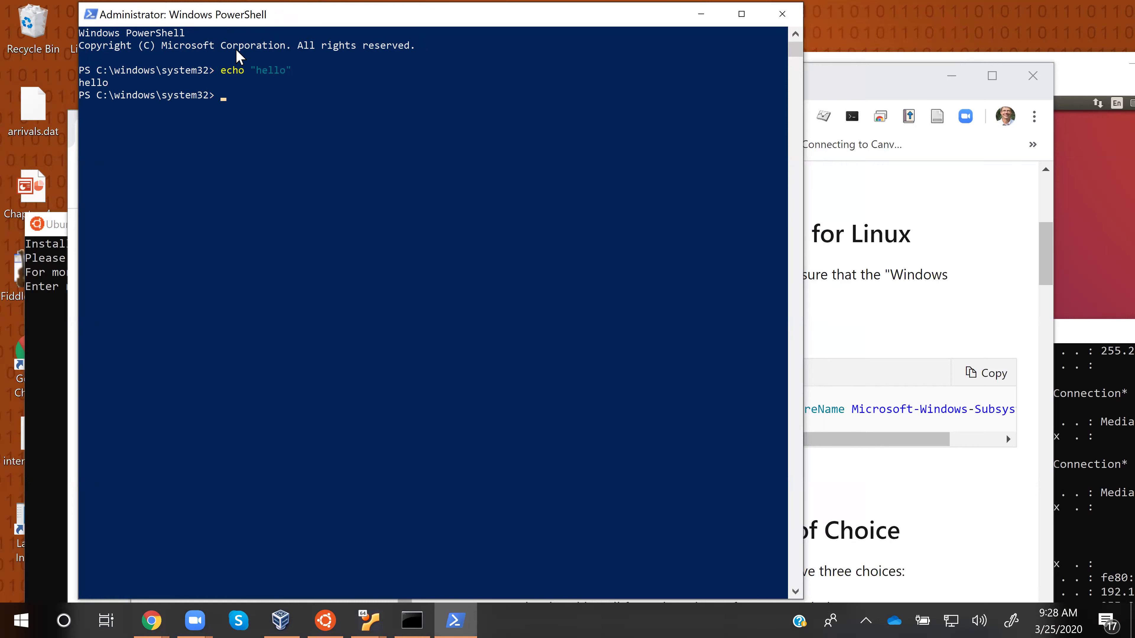
text(echo ")
right_click(265, 91)
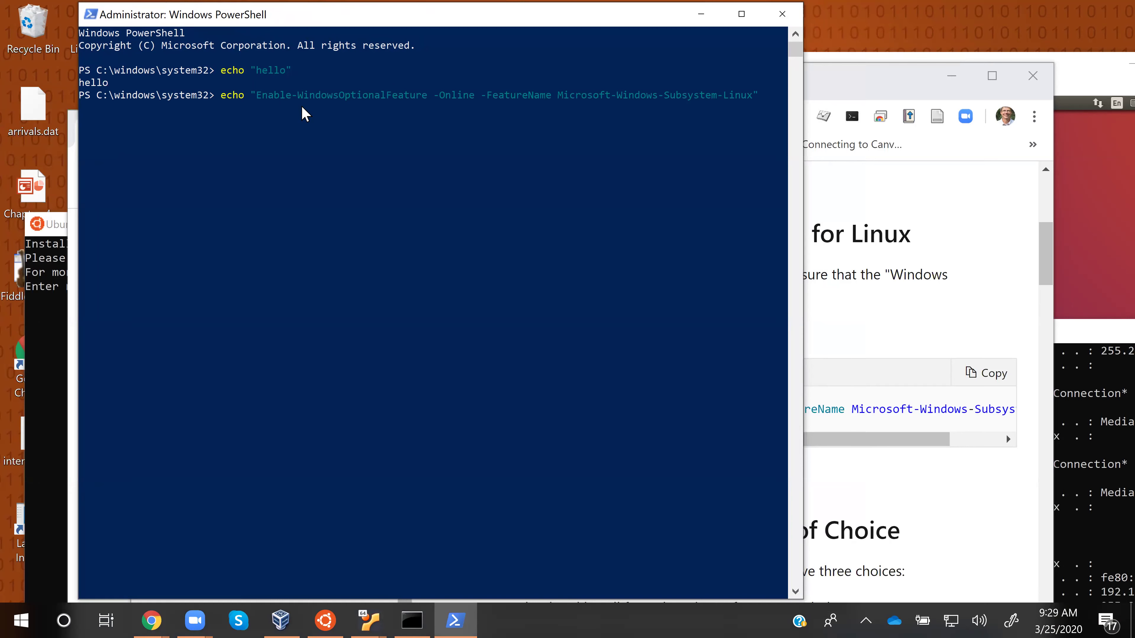
key(Return)
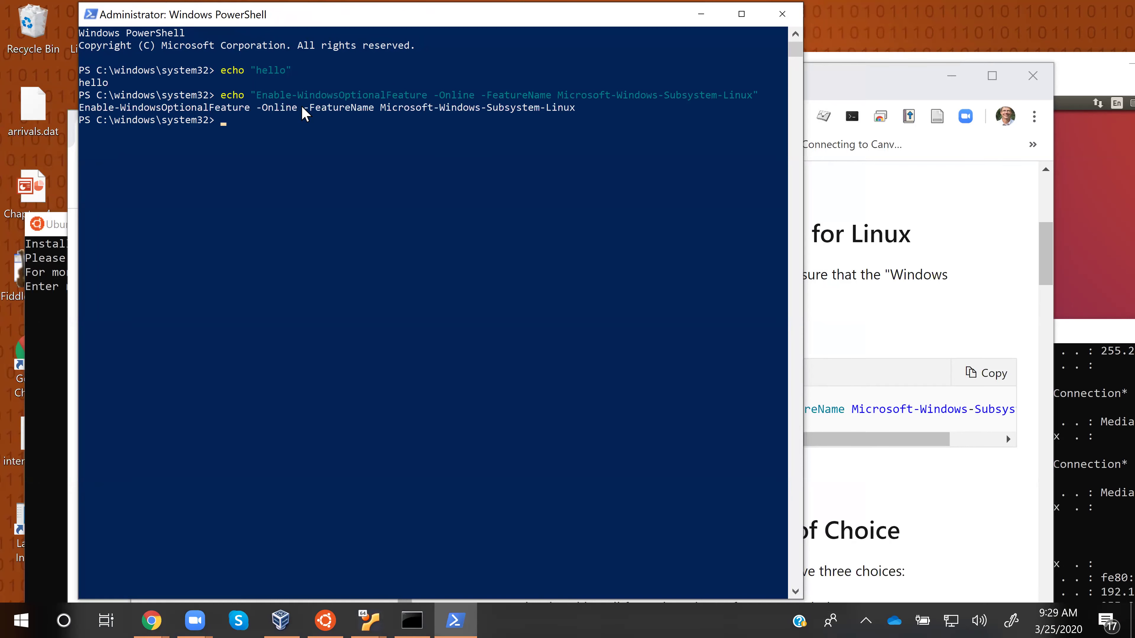
- Recall the last echo line, strip it to the bare Enable-WindowsOptionalFeature -Online -FeatureName Microsoft-Windows-Subsystem-Linux command, and cancel it without running it
click(300, 125)
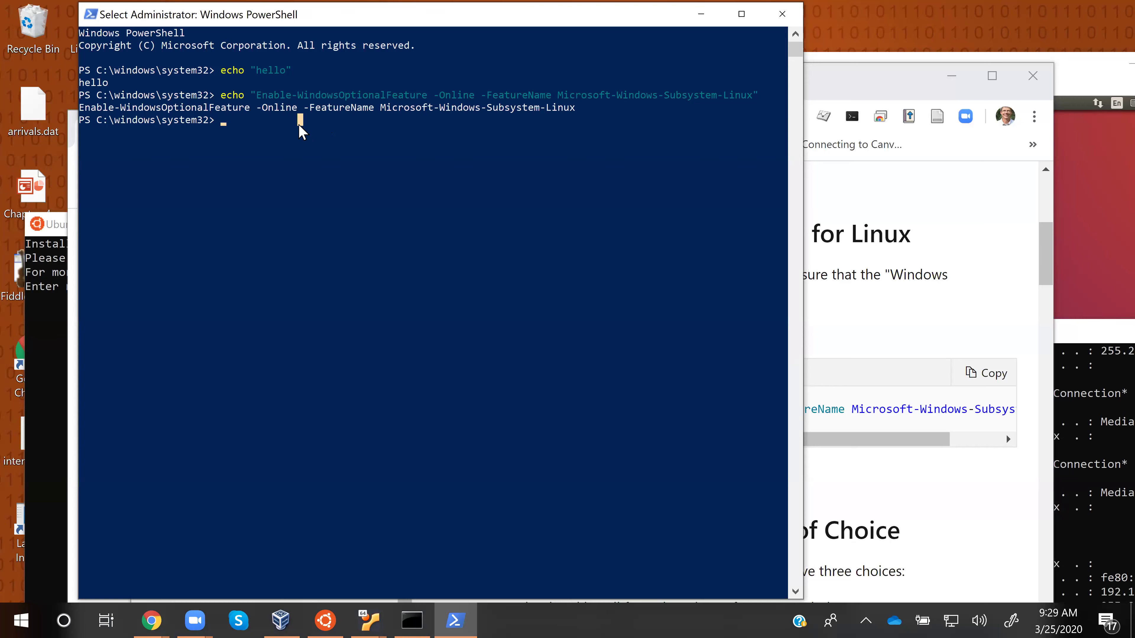
key(Up)
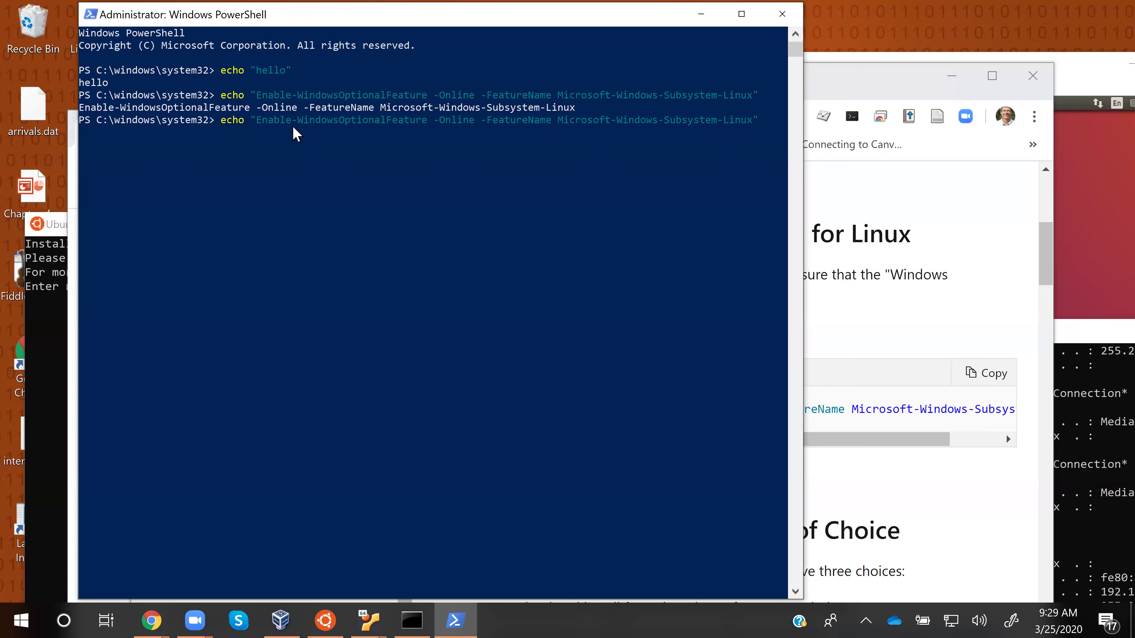
key(BackSpace)
key(Left)
key(BackSpace)
key(BackSpace)
key(BackSpace)
key(BackSpace)
key(BackSpace)
key(BackSpace)
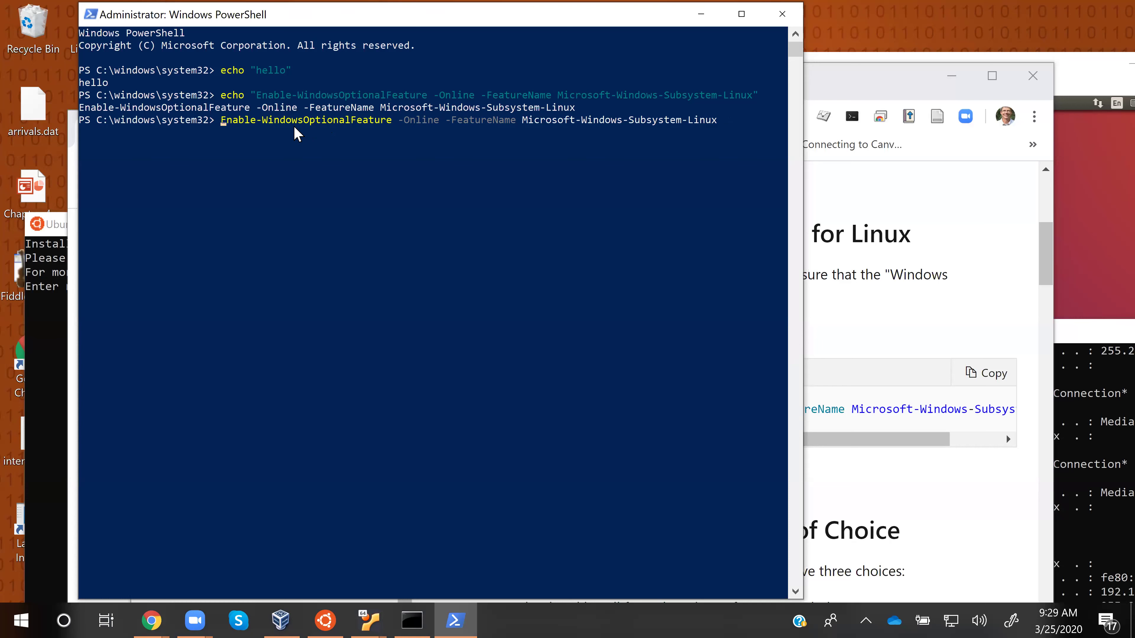
key(ctrl+c)
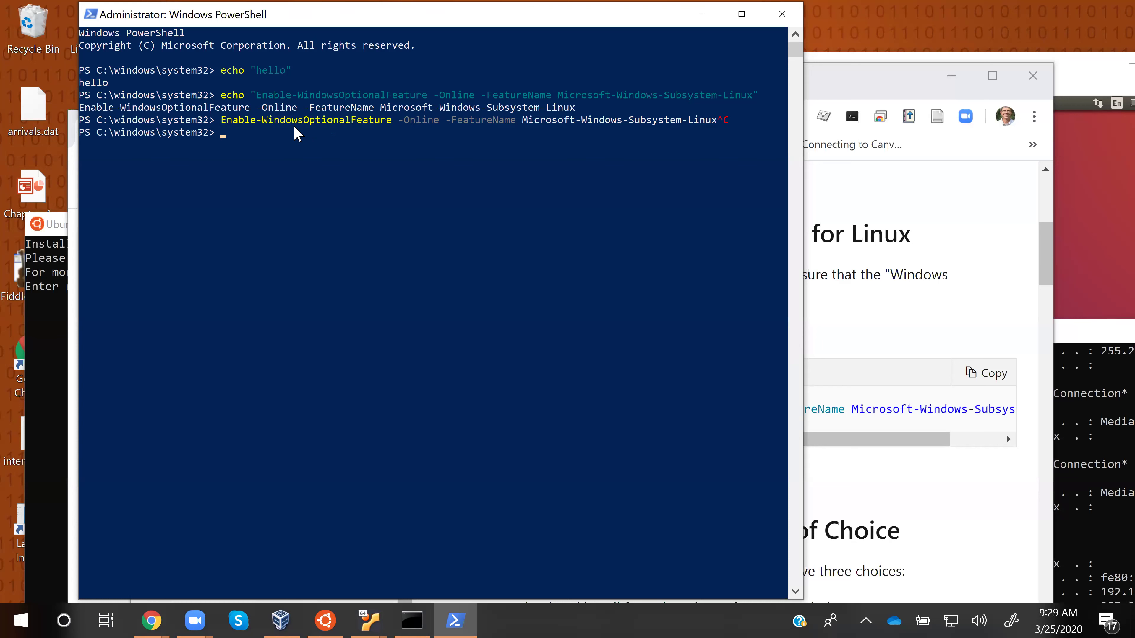
key(ctrl+c)
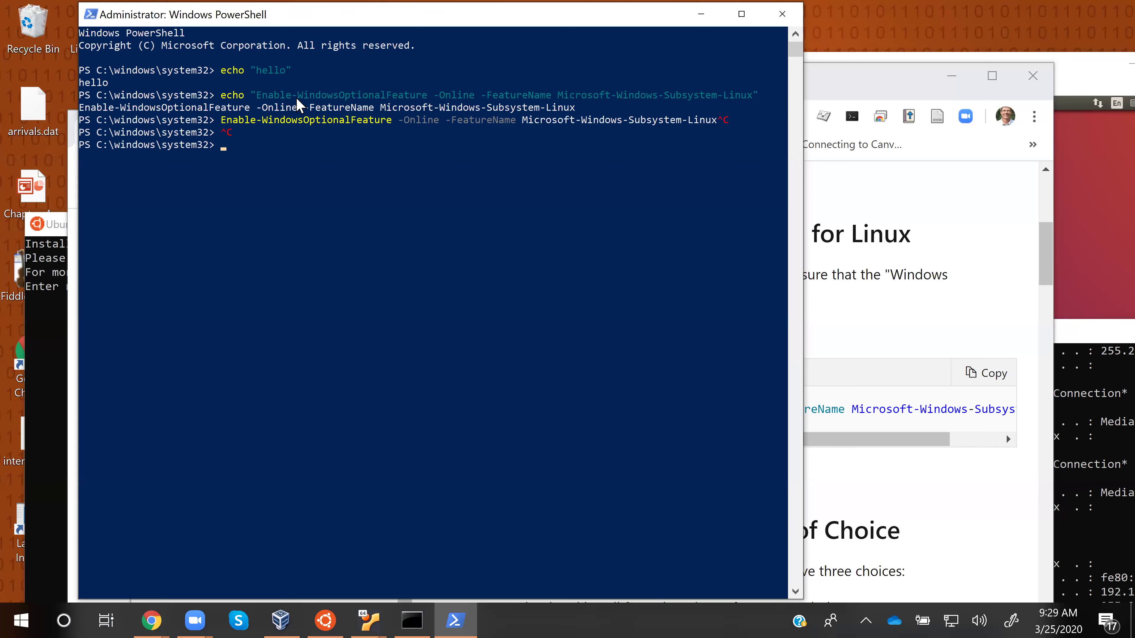
drag(305, 58, 513, 58)
click(406, 193)
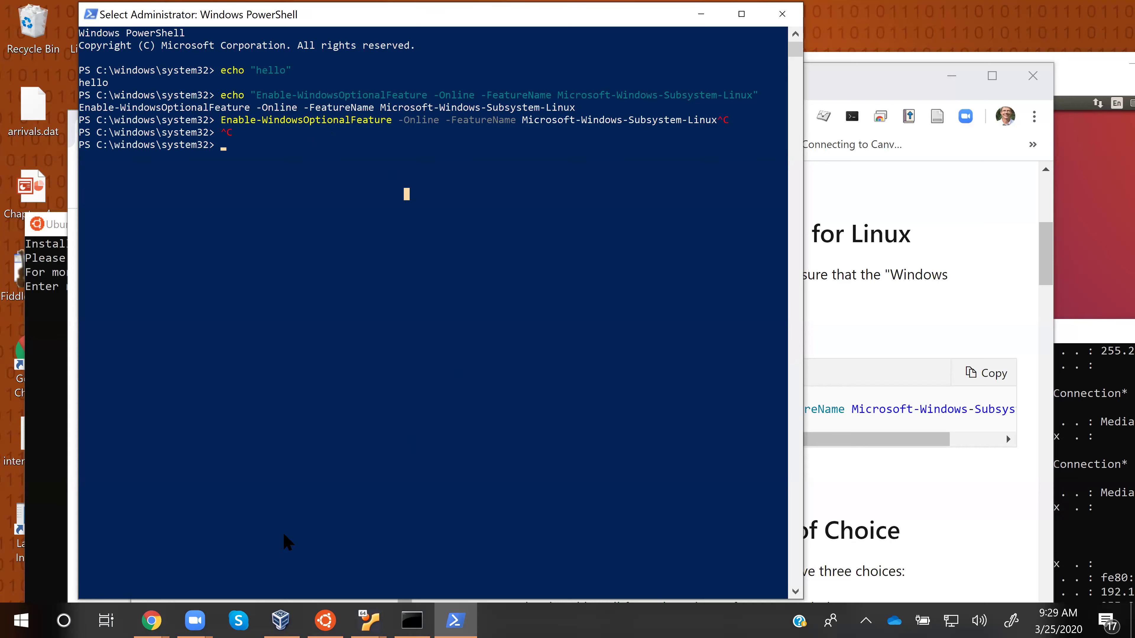
- Switch to the Ubuntu 18.04 LTS window and create the default UNIX account, entering a new username and the account password twice
mouse_move(322, 619)
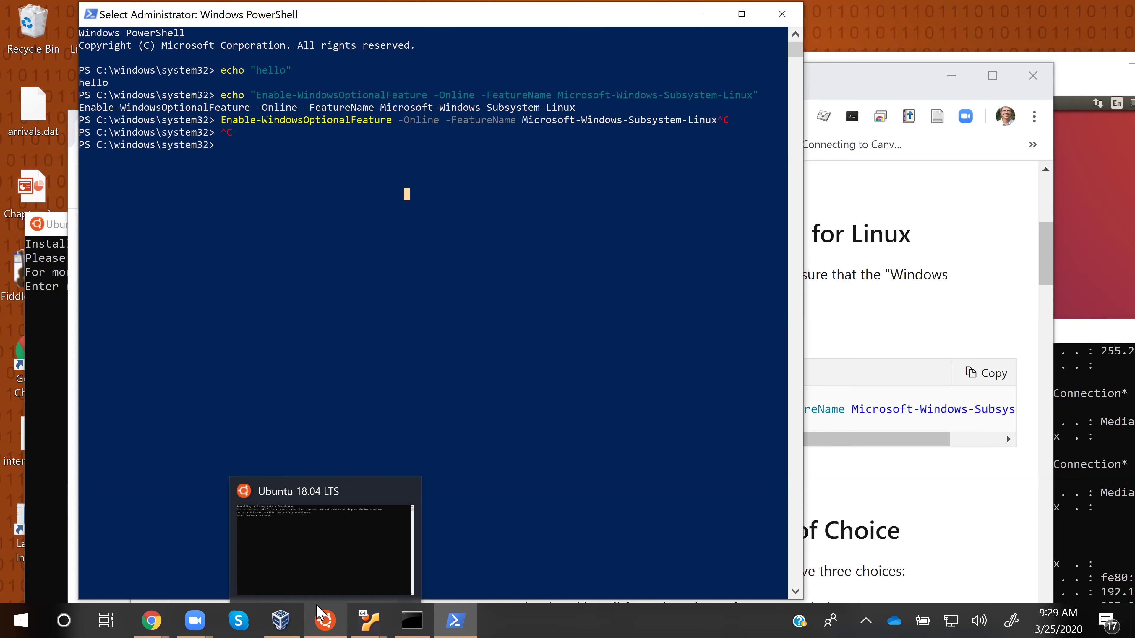
click(307, 565)
drag(278, 222, 419, 98)
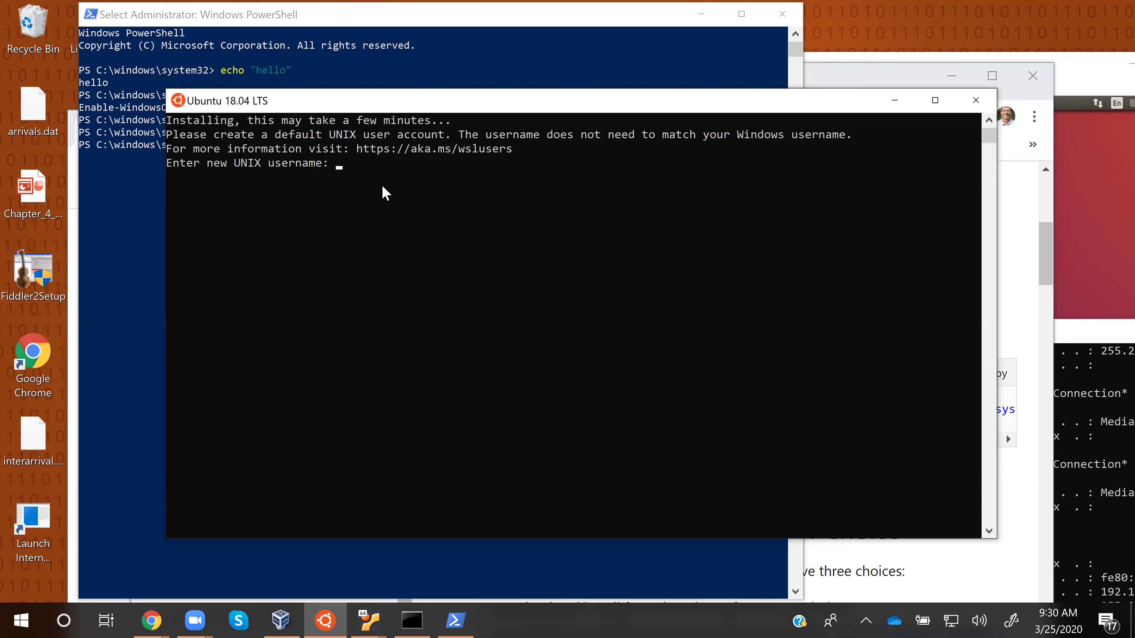
text(jjm)
key(Return)
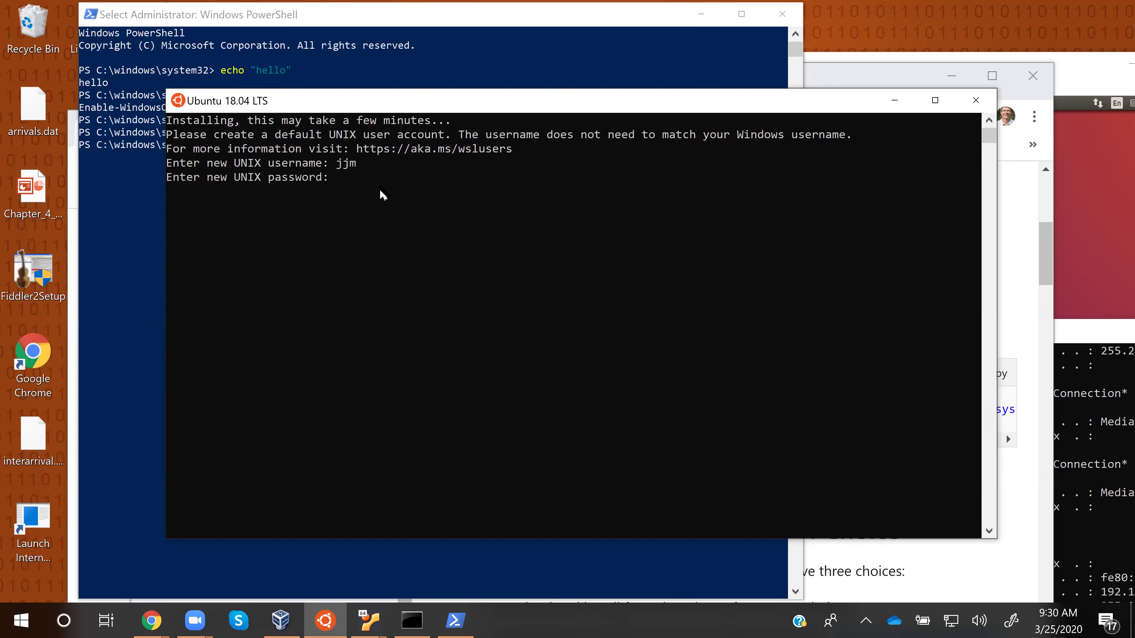
key(Return)
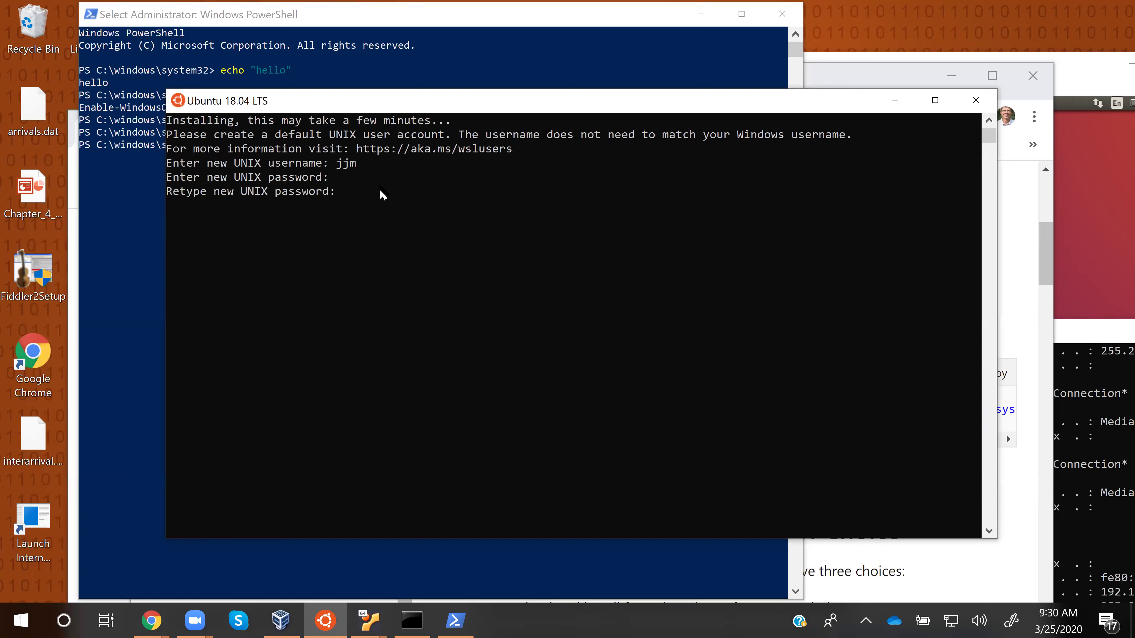
key(Return)
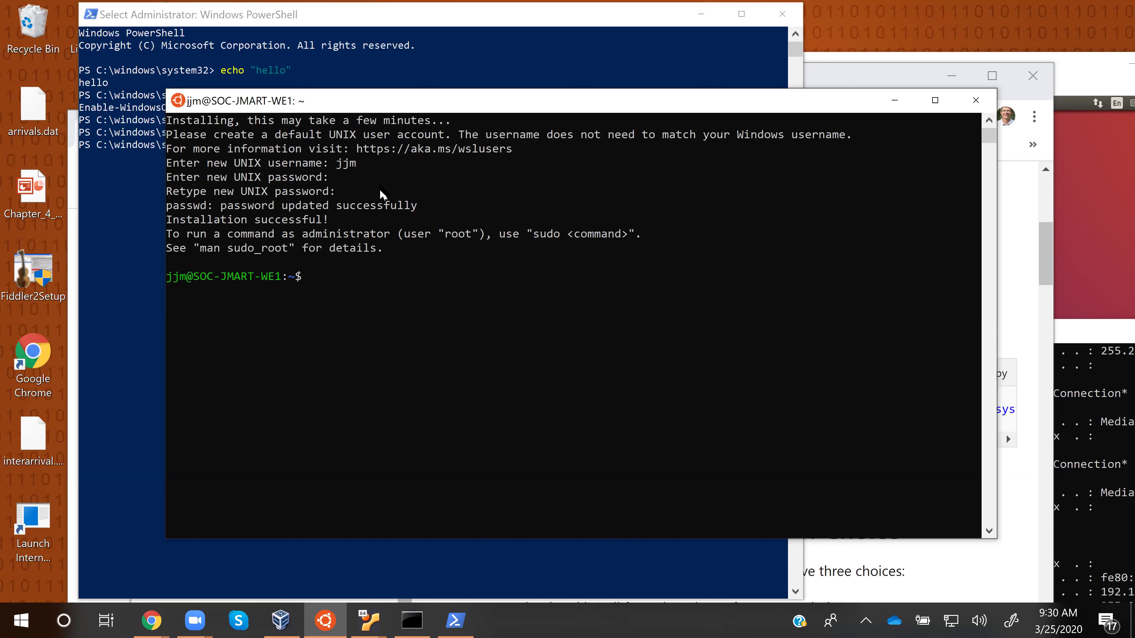
- Show the Ubuntu shell's current directory with pwd and list its contents with ls
text(pwd)
key(Return)
text(ls)
key(Return)
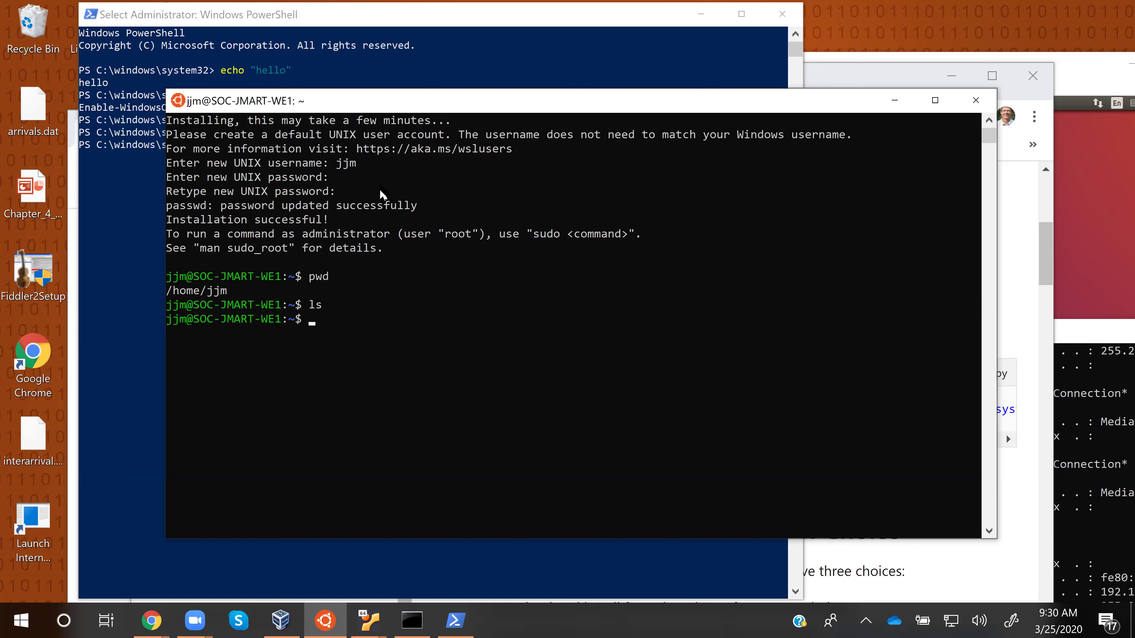
- Run ifconfig | more in Ubuntu and examine the settings of every network interface through the last page
click(380, 189)
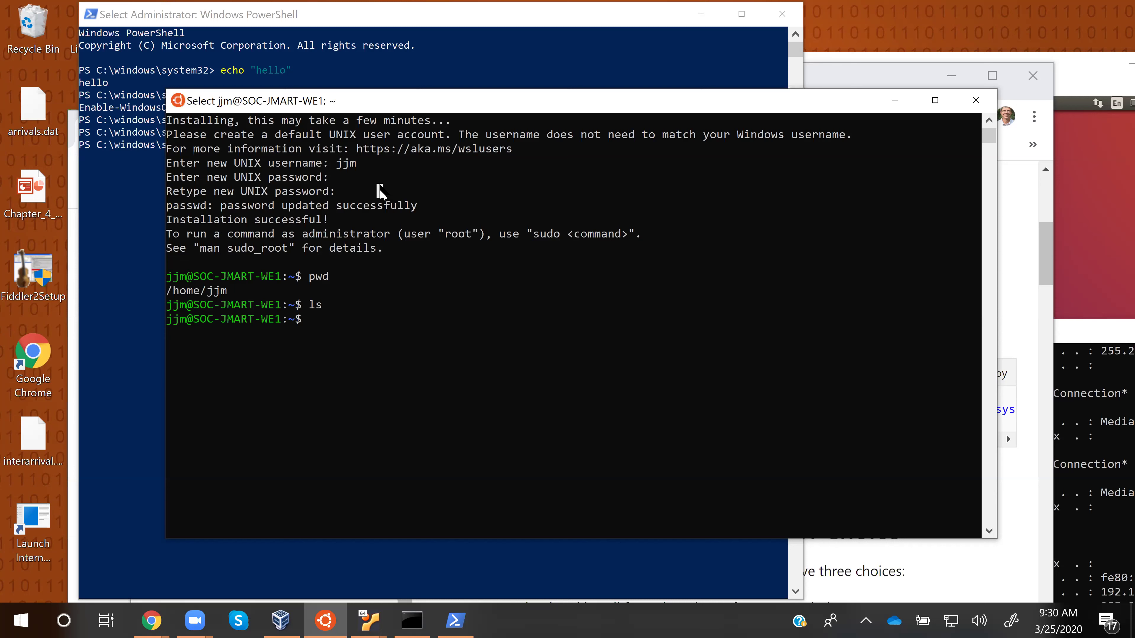
drag(379, 189, 383, 189)
text(ifconf)
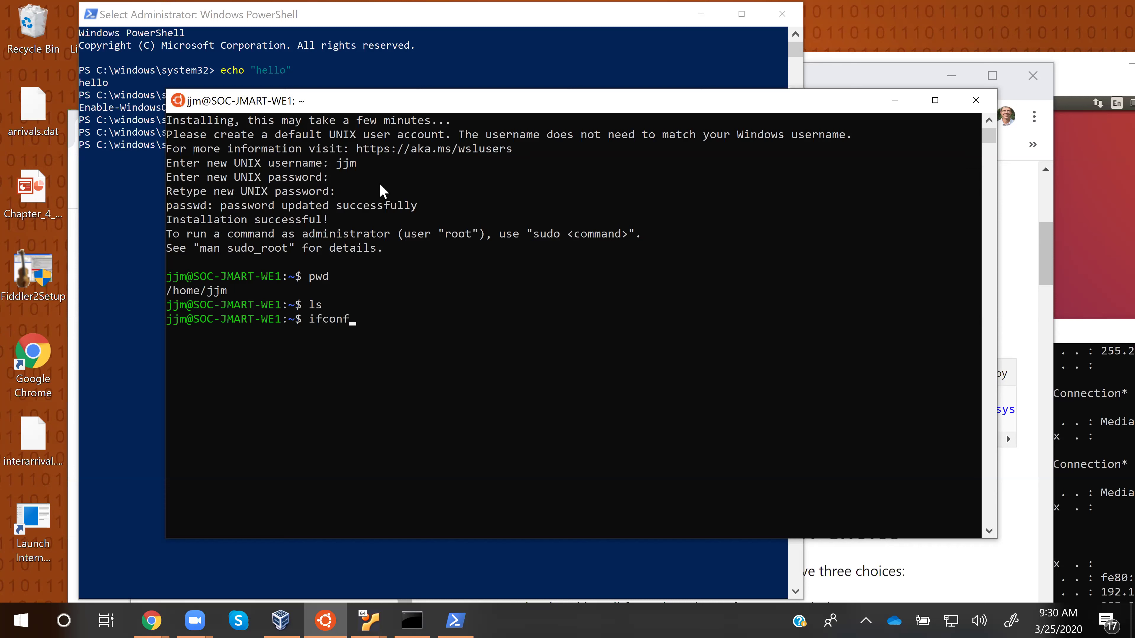
text(ig | more)
key(Return)
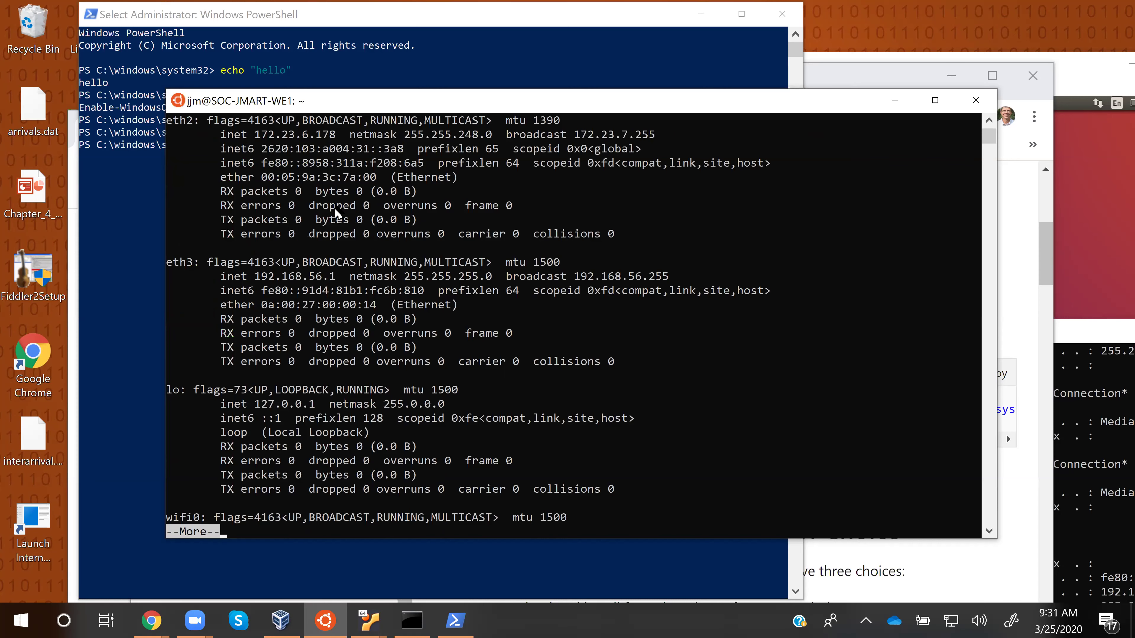
scroll(300, 226, up, 2)
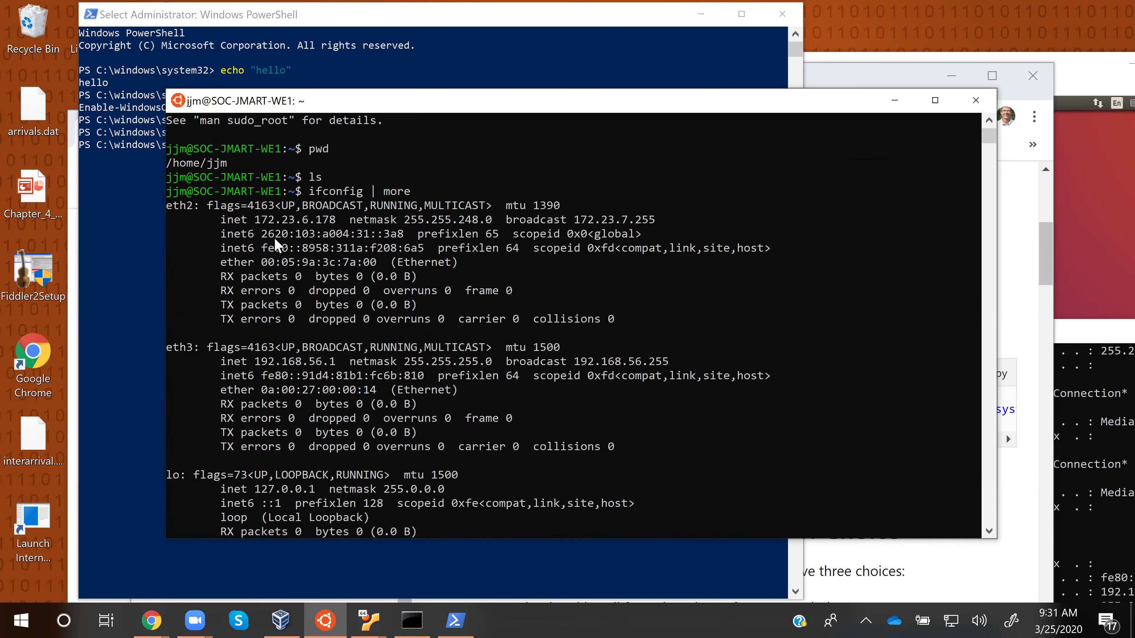
scroll(273, 238, down, 1)
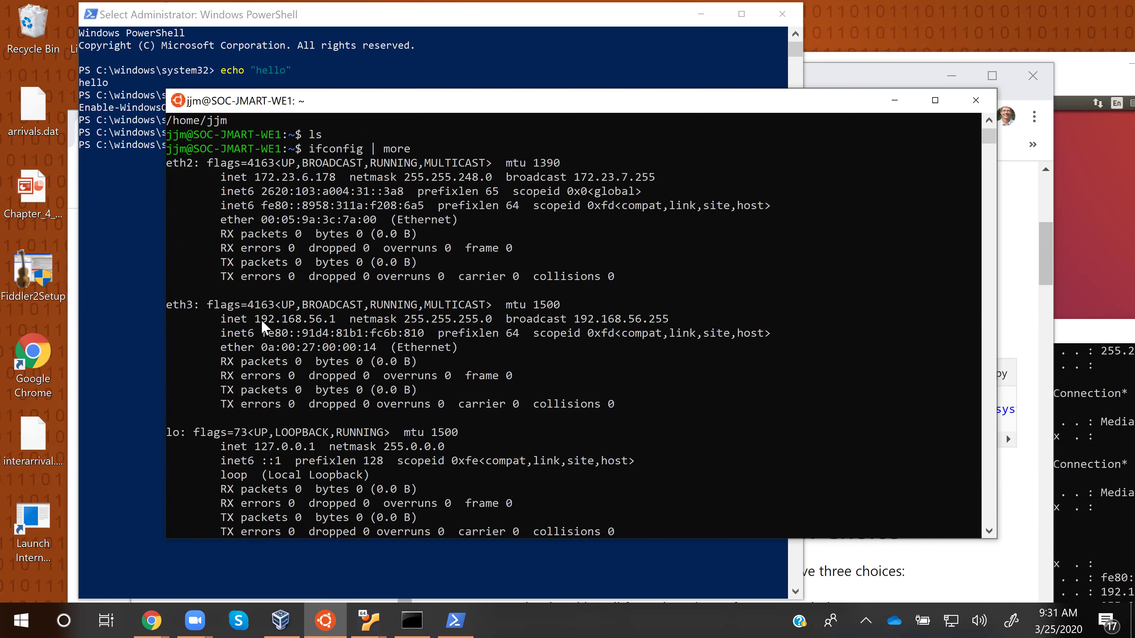
scroll(266, 325, down, 3)
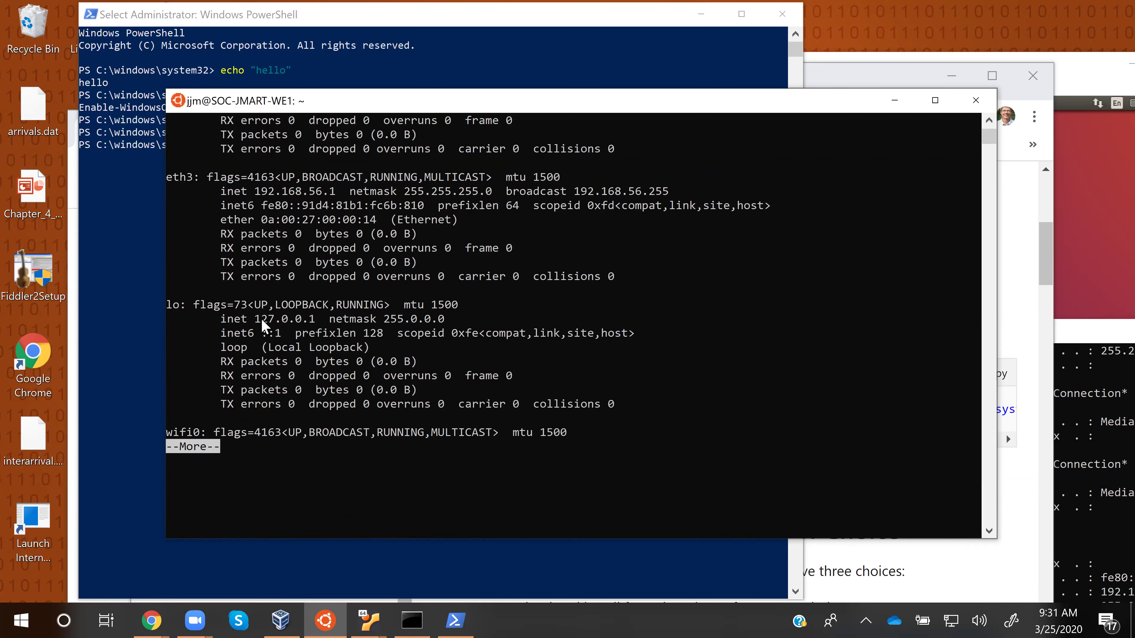
key(space)
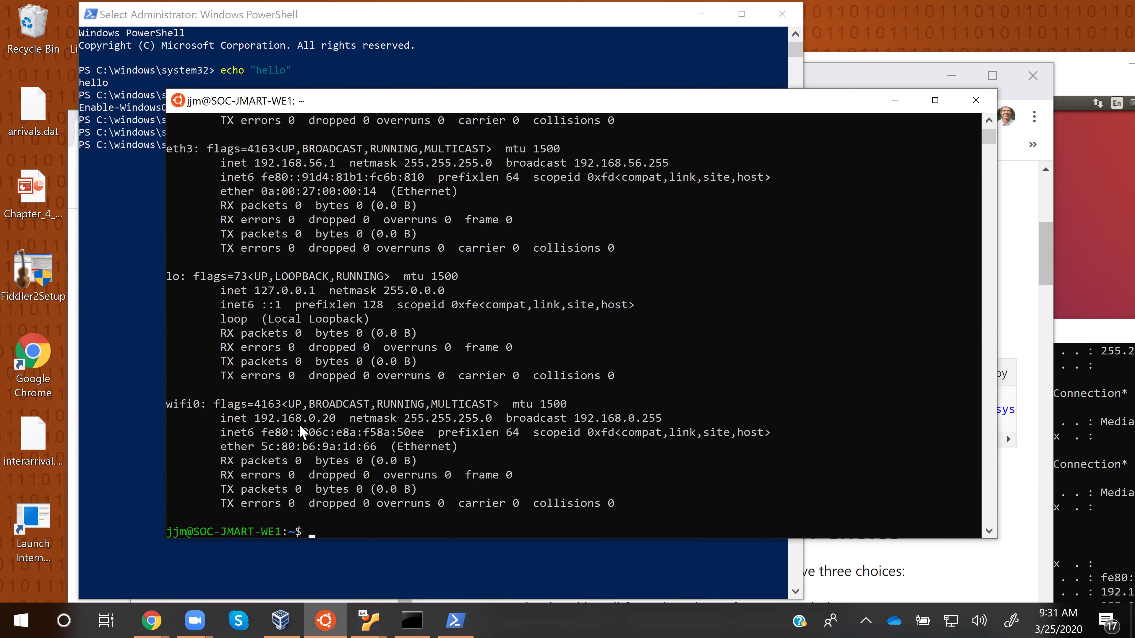
- Reposition the Ubuntu terminal over the PowerShell window and reduce its height
drag(420, 106, 371, 102)
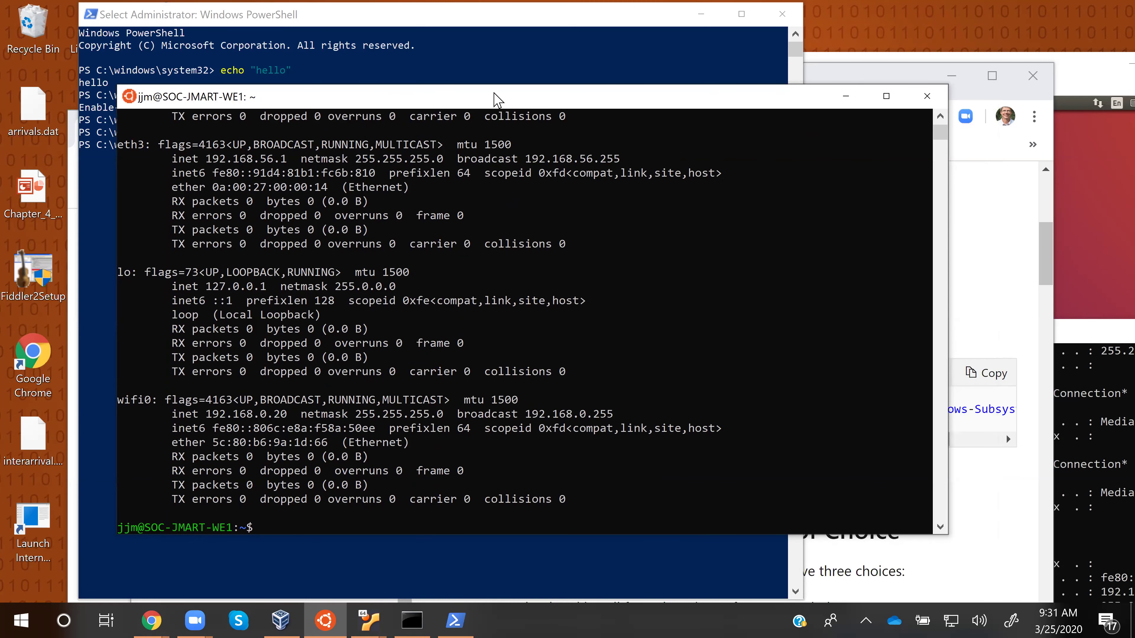
drag(491, 99, 538, 101)
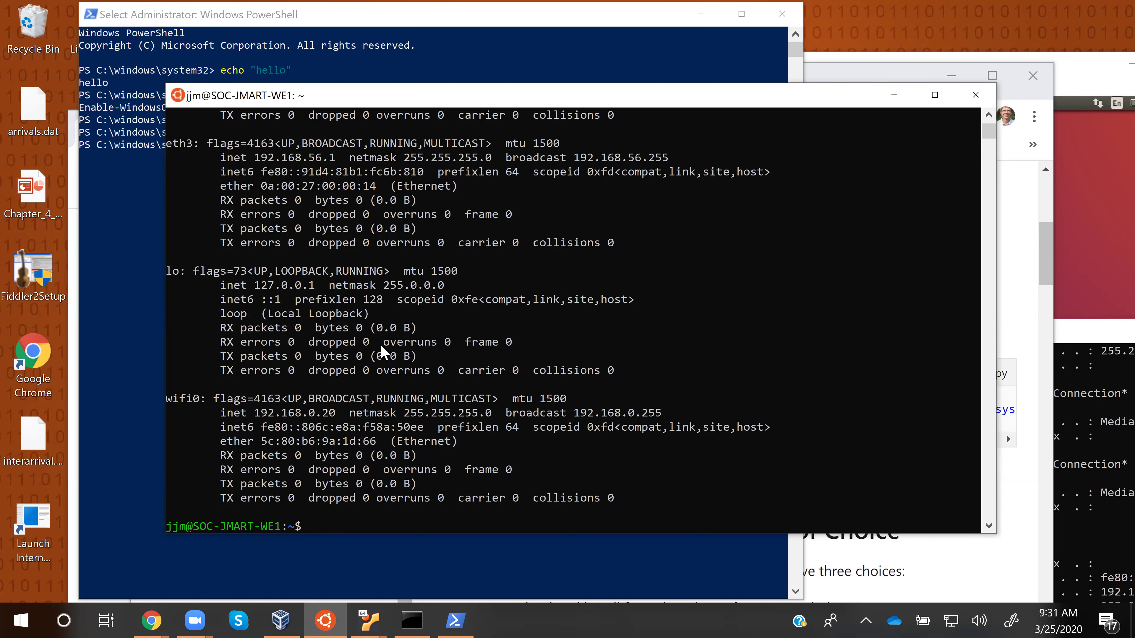
drag(386, 98, 288, 110)
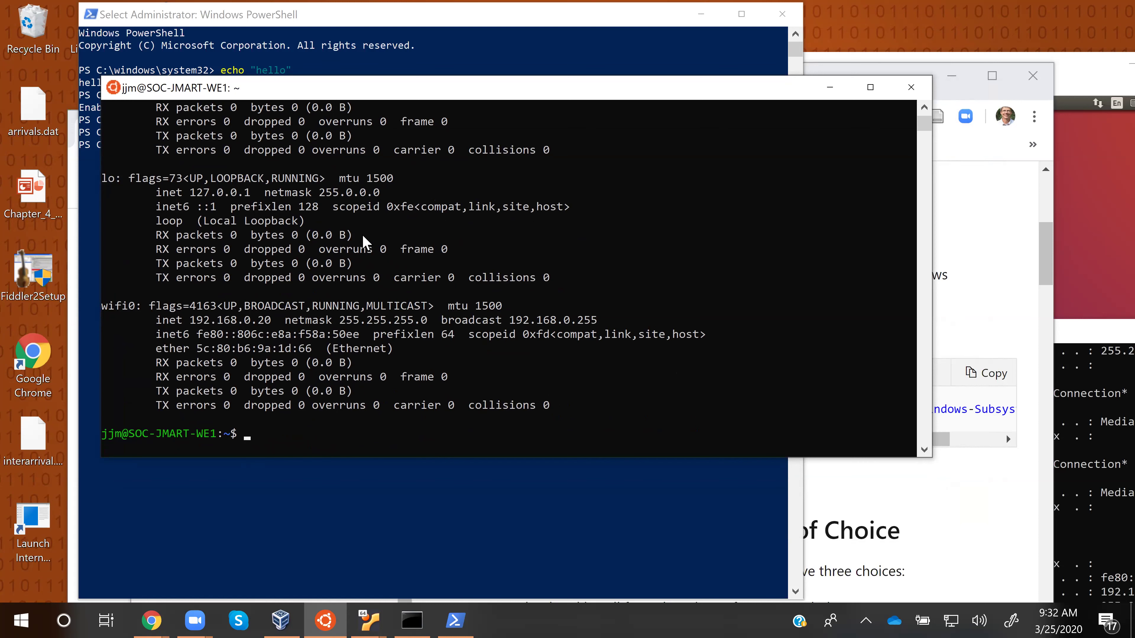
click(363, 243)
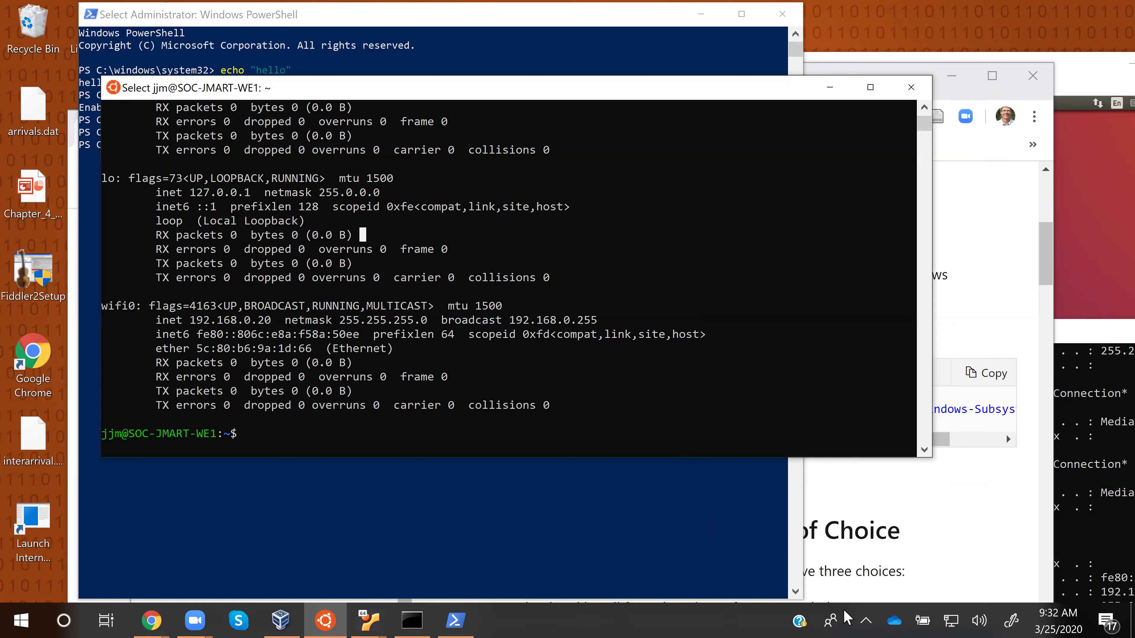
- Open the Cisco AnyConnect client to check the VPN connection, and return to the wifi0 entry in the Ubuntu terminal
click(861, 611)
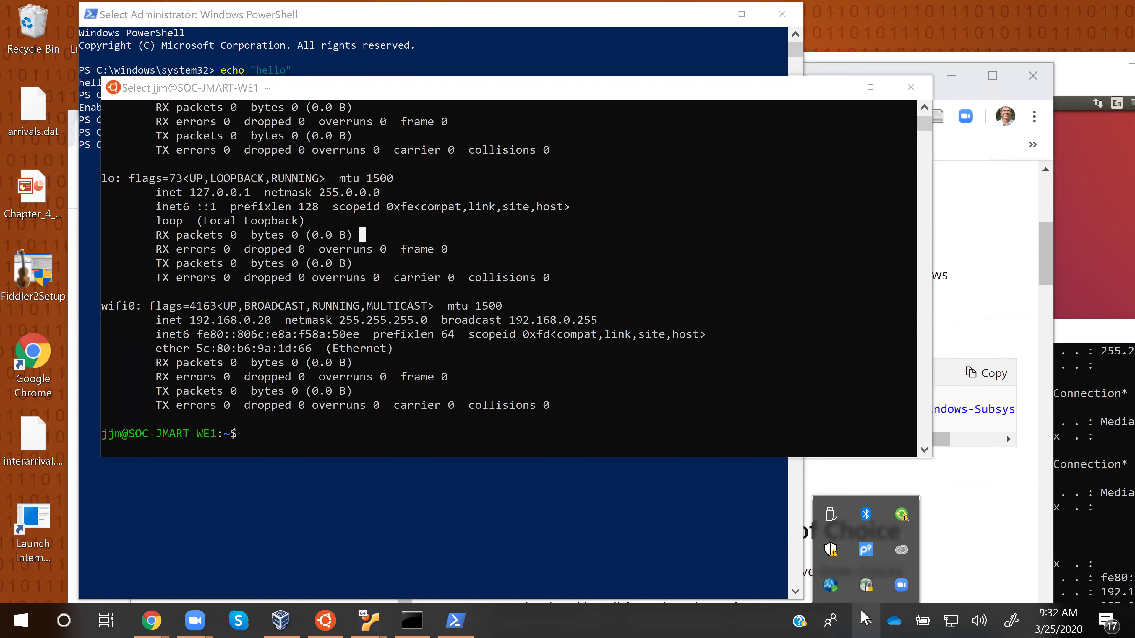
click(866, 585)
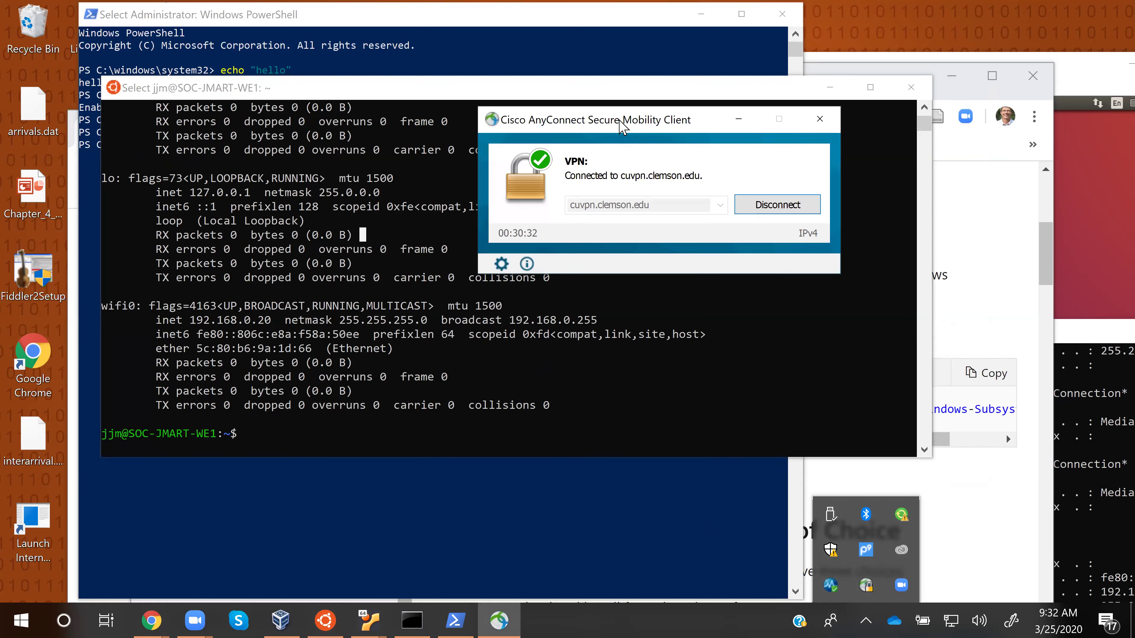
drag(619, 120, 561, 175)
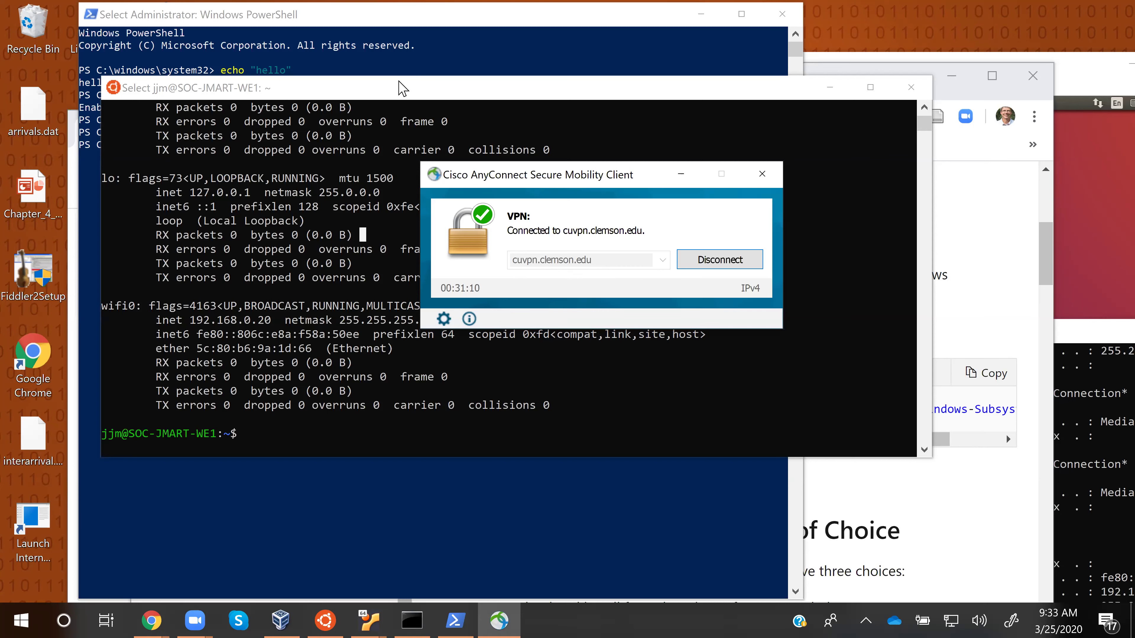
click(315, 215)
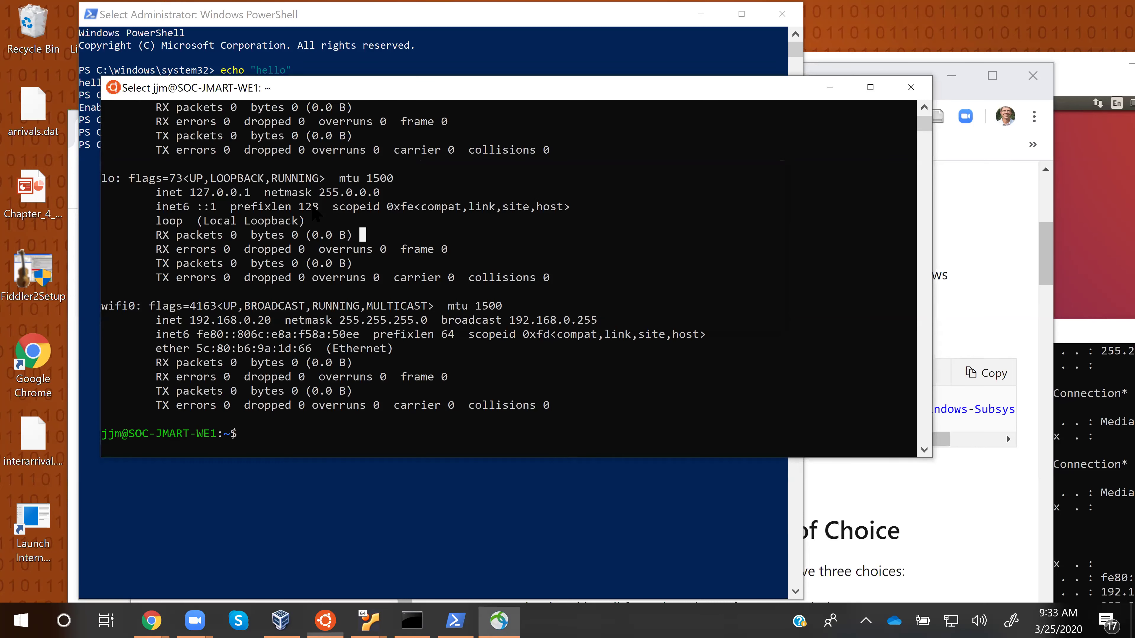
click(296, 320)
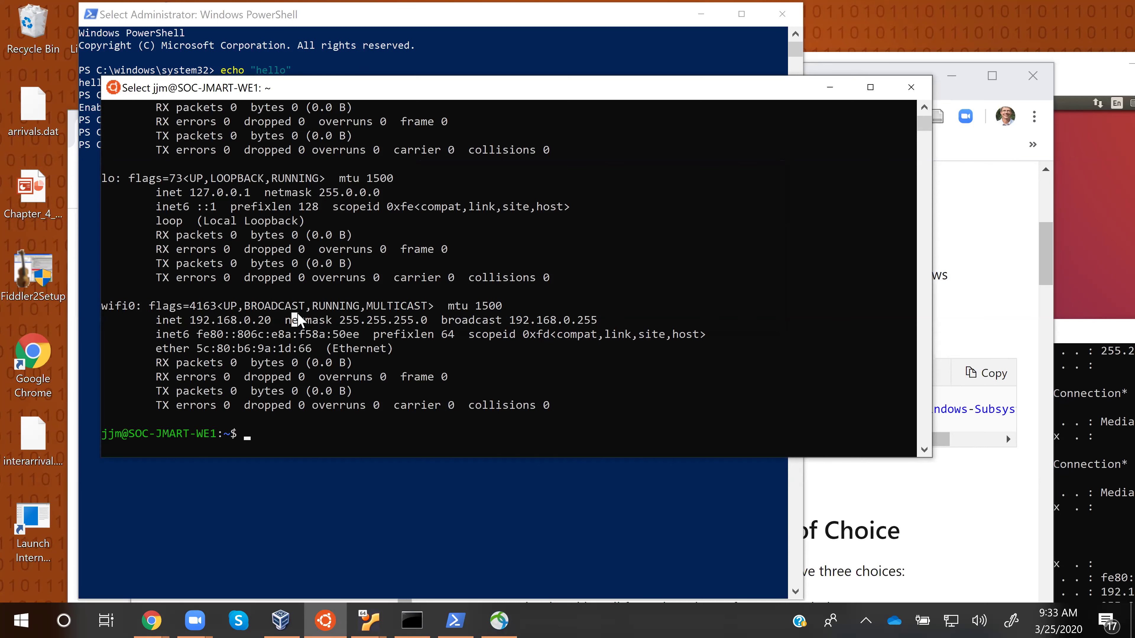
- Check for gcc in the Ubuntu terminal and start installing the compiler tools with sudo apt install build-essential
text(gcc)
key(Return)
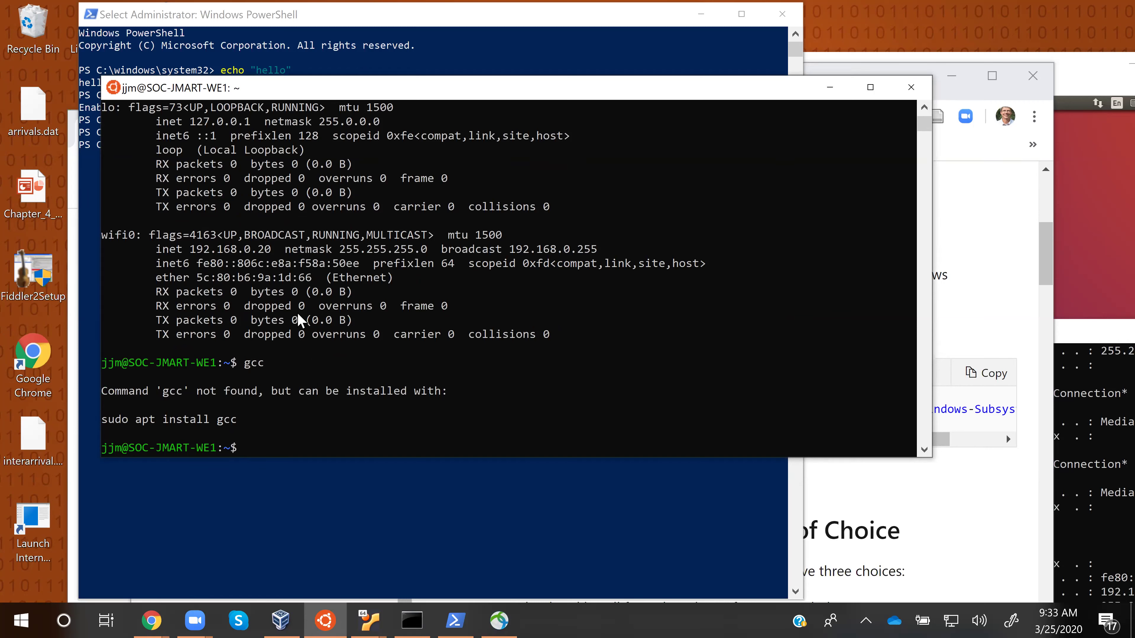
text(sudo apt install build-)
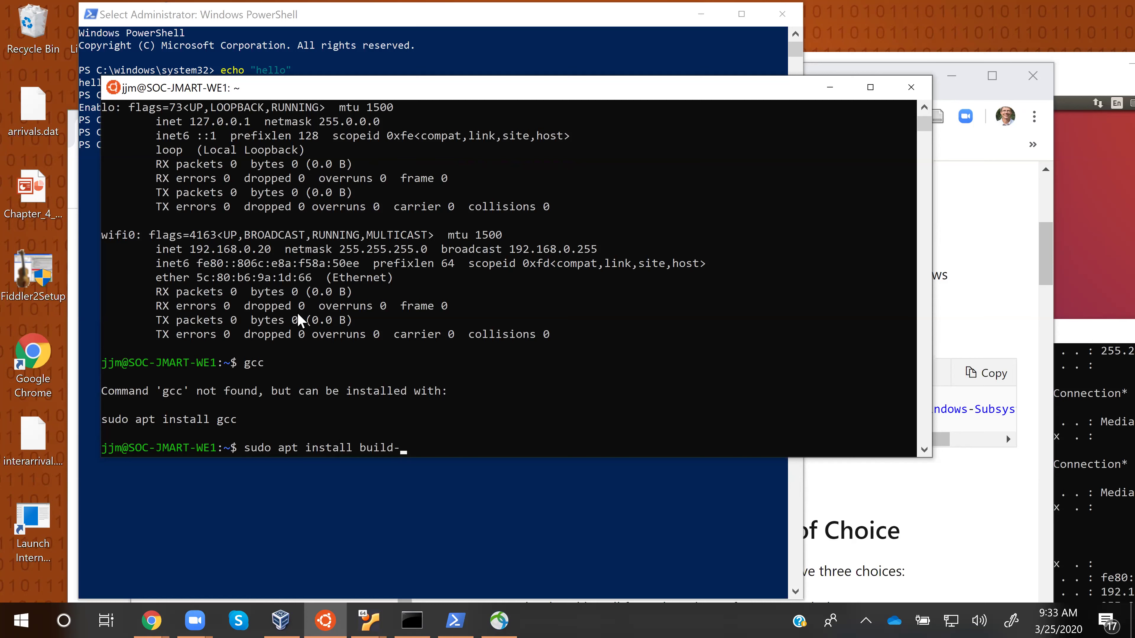
text(essential)
click(300, 319)
key(Escape)
click(444, 361)
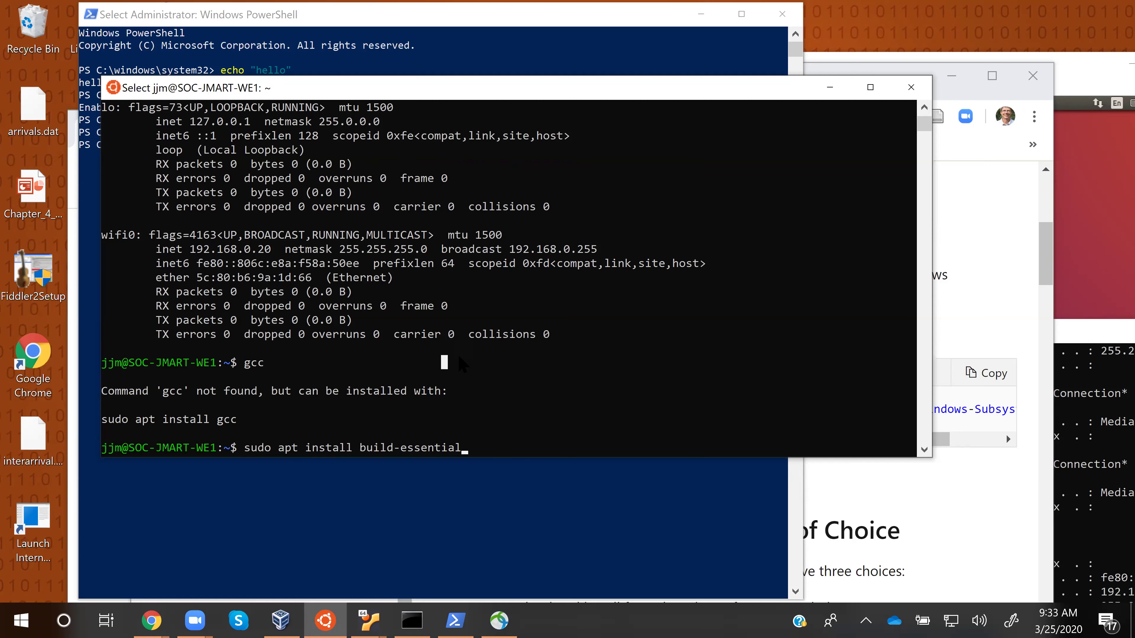
key(Escape)
click(511, 403)
key(Escape)
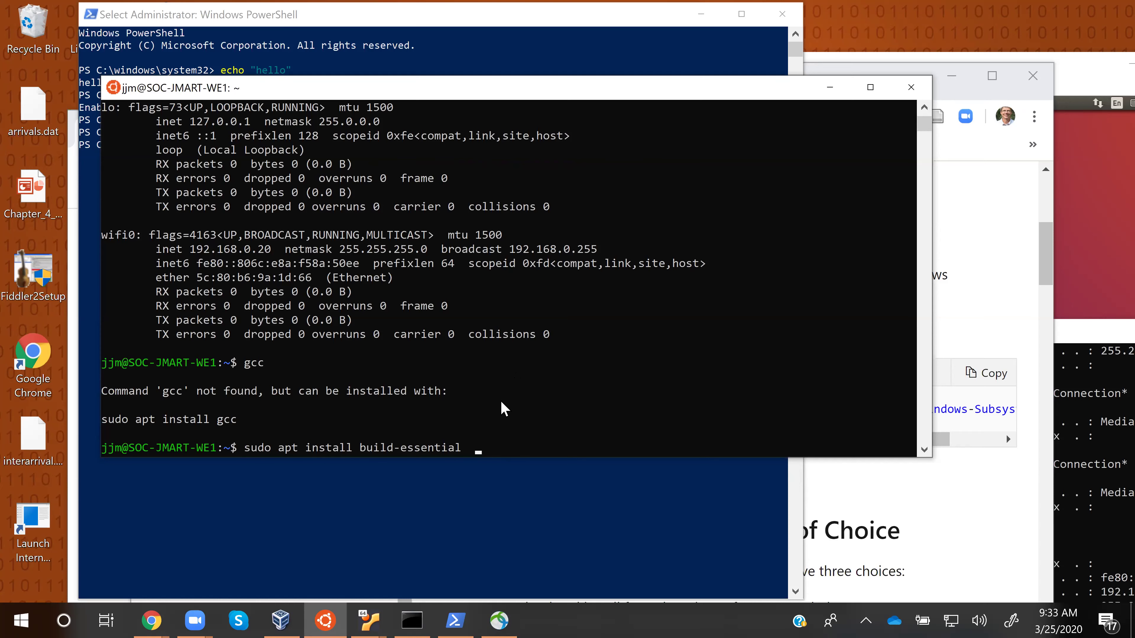
key(Return)
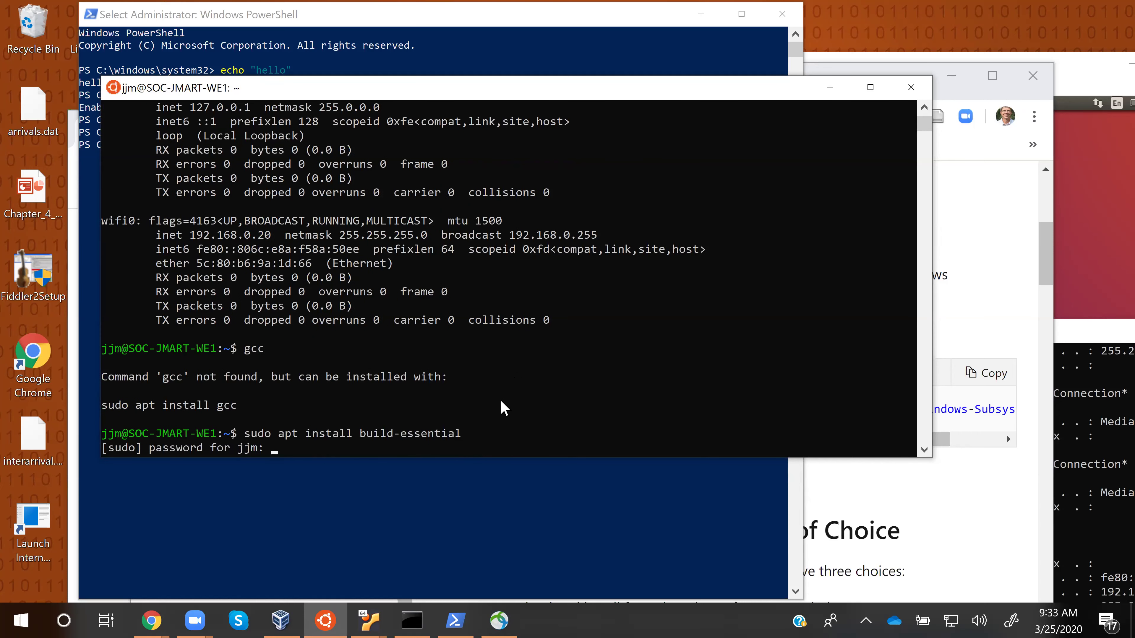
- Enter the sudo account password and accept the build-essential installation with Y
key(Return)
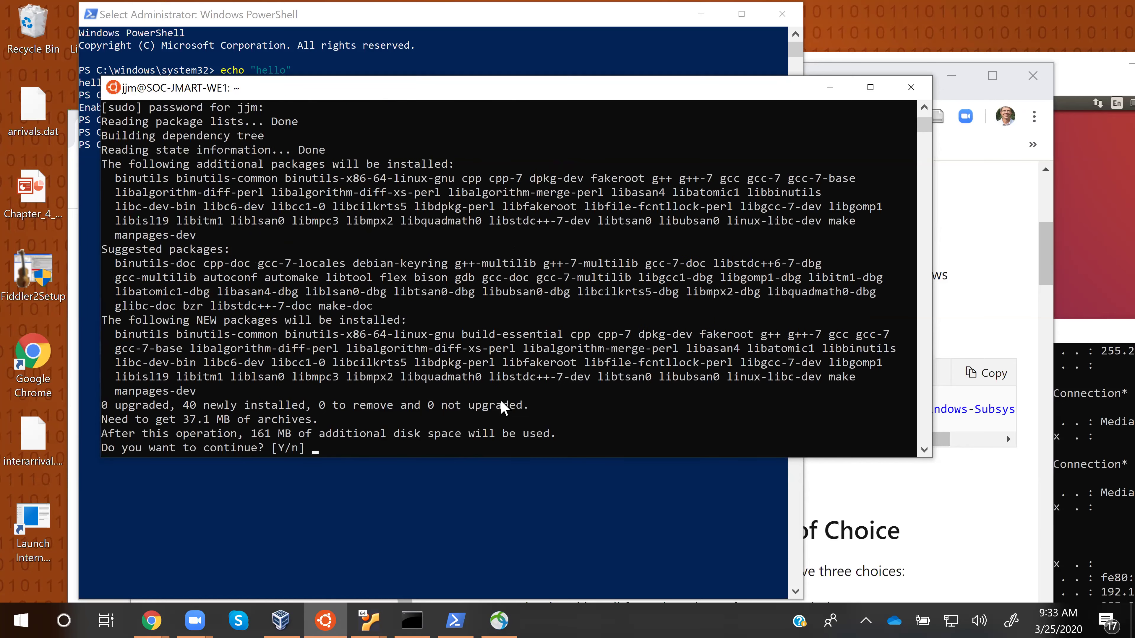
text(Y)
key(Return)
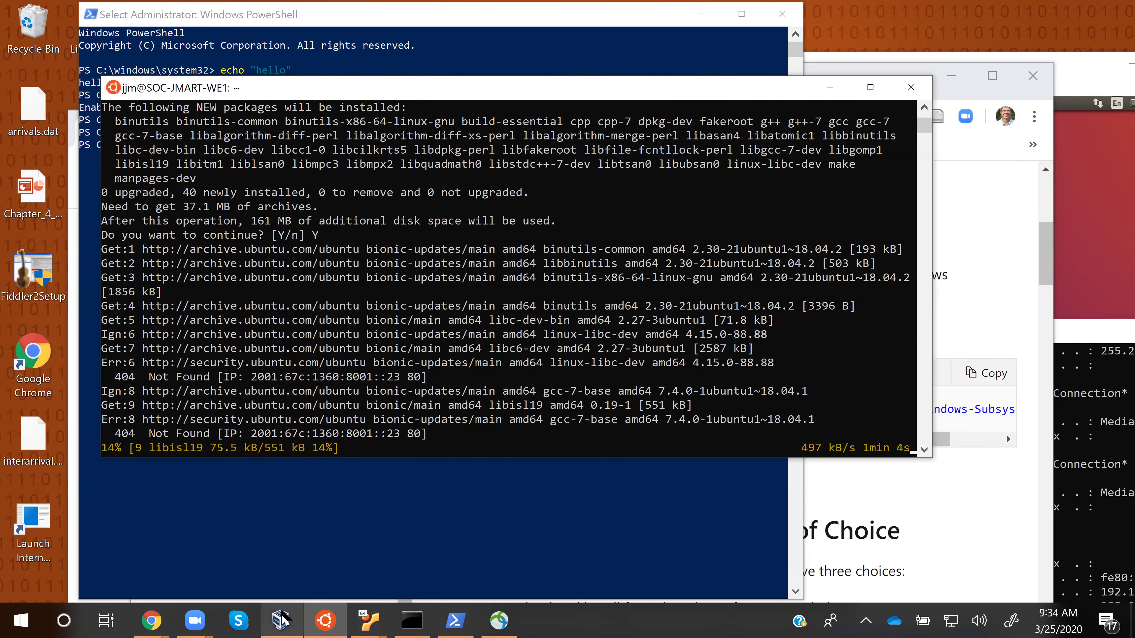
- Switch to Oracle VM VirtualBox Manager, reposition its window over the terminals and increase its height to show more of VM1's details
mouse_move(281, 614)
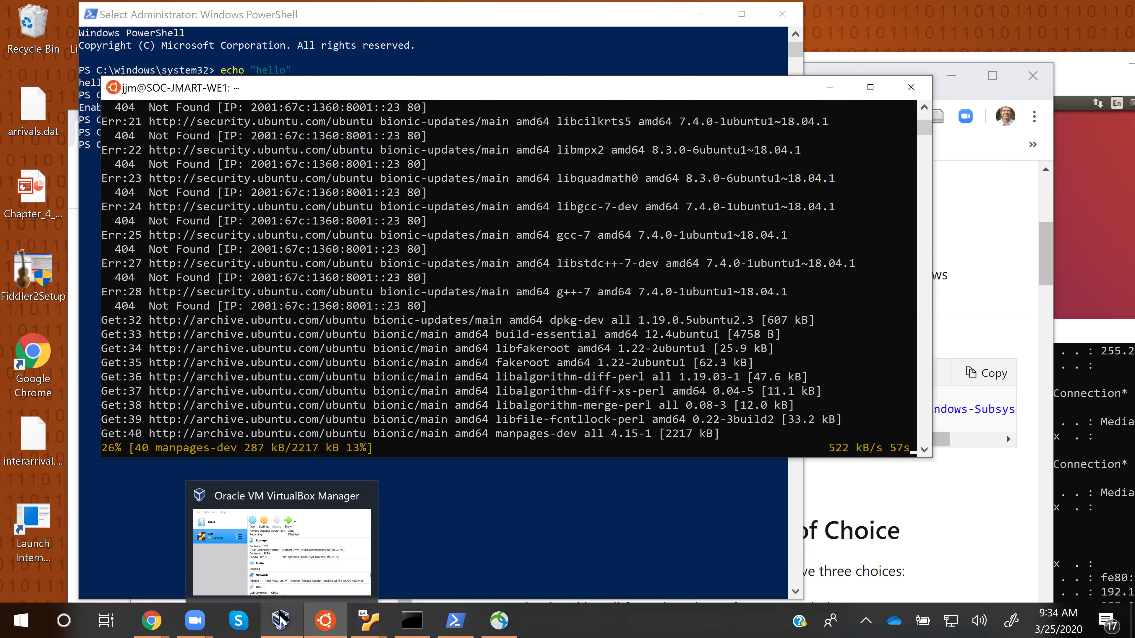
click(281, 619)
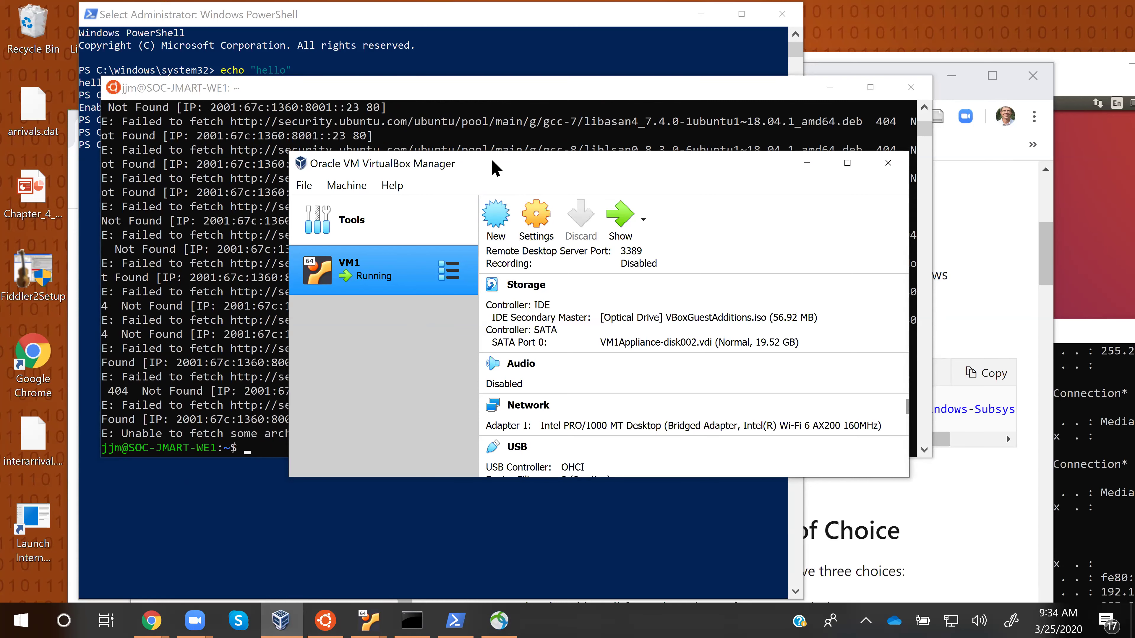
drag(493, 162, 372, 197)
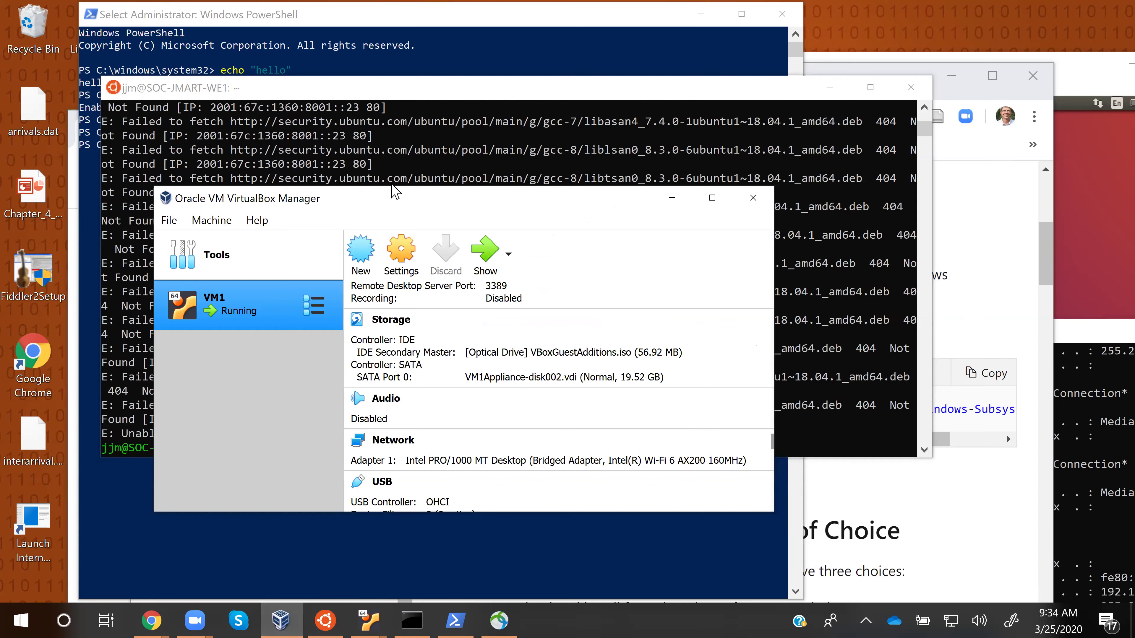
drag(392, 207, 430, 193)
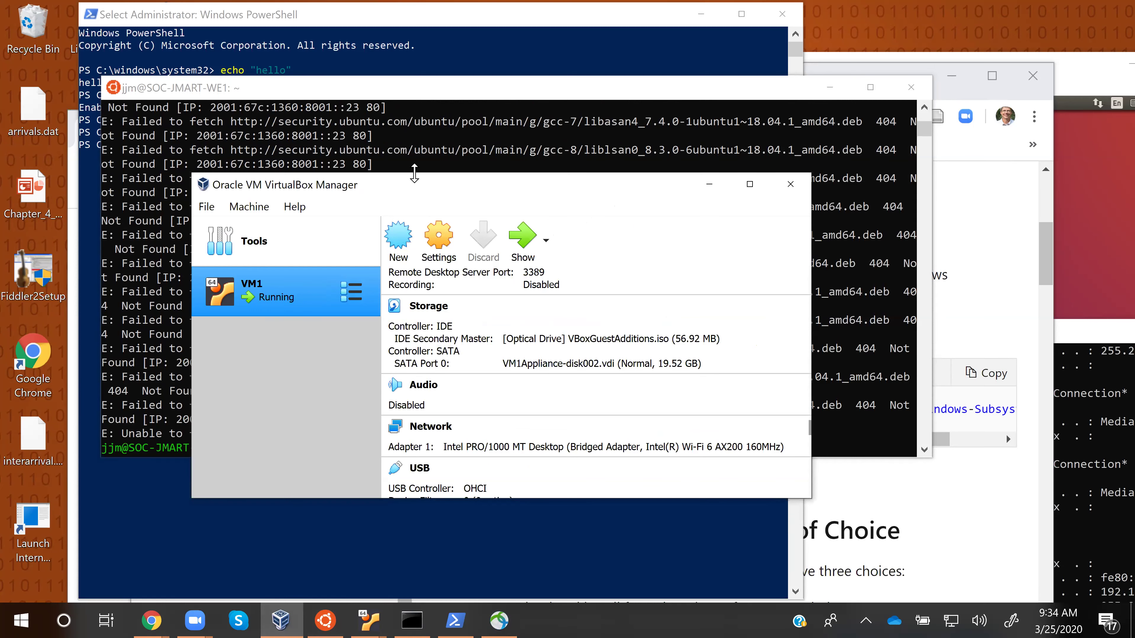
drag(414, 173, 413, 57)
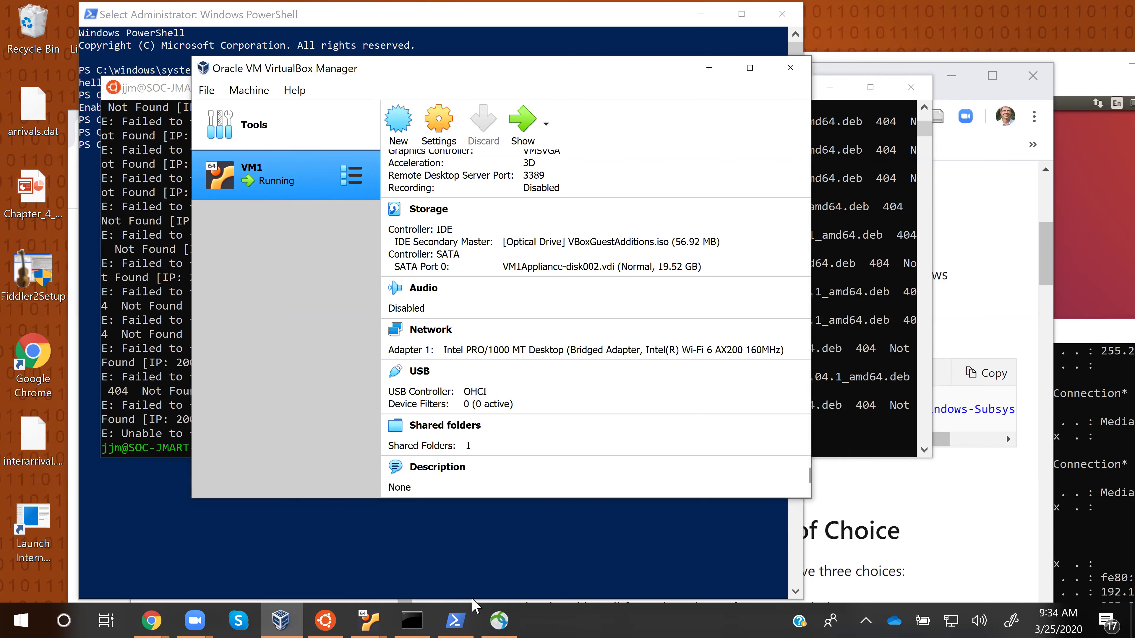
- Show the appliance import and export commands available in VirtualBox Manager
click(280, 620)
click(281, 620)
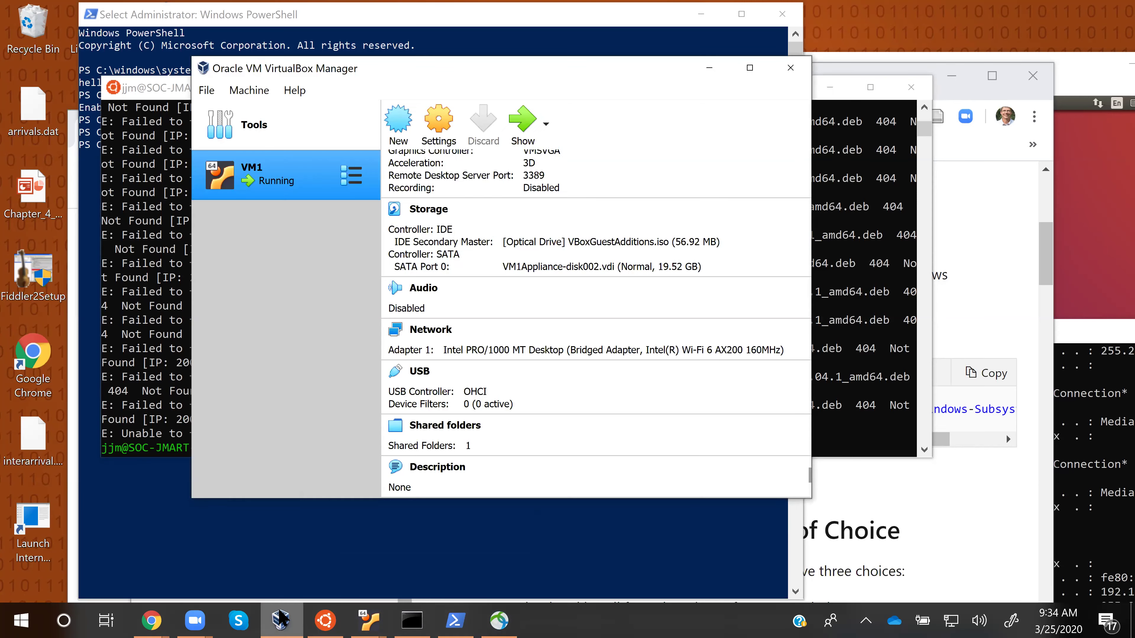
click(206, 93)
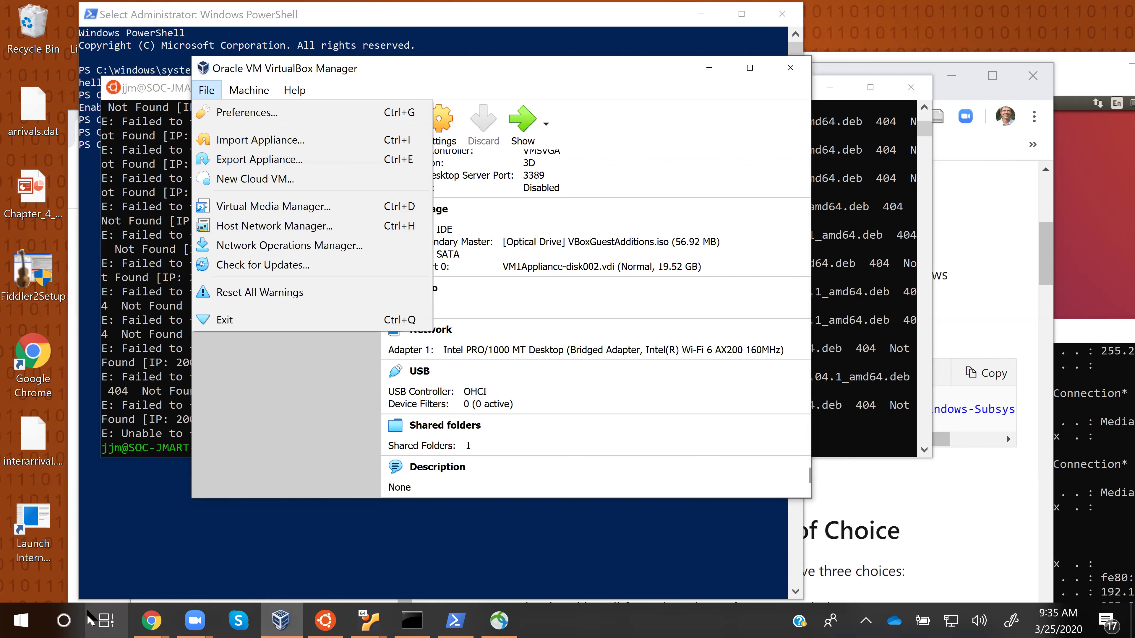
- Open File Explorer and browse to the VirtualBox VMs folder in Documents to locate the VM1Appliance file
right_click(24, 619)
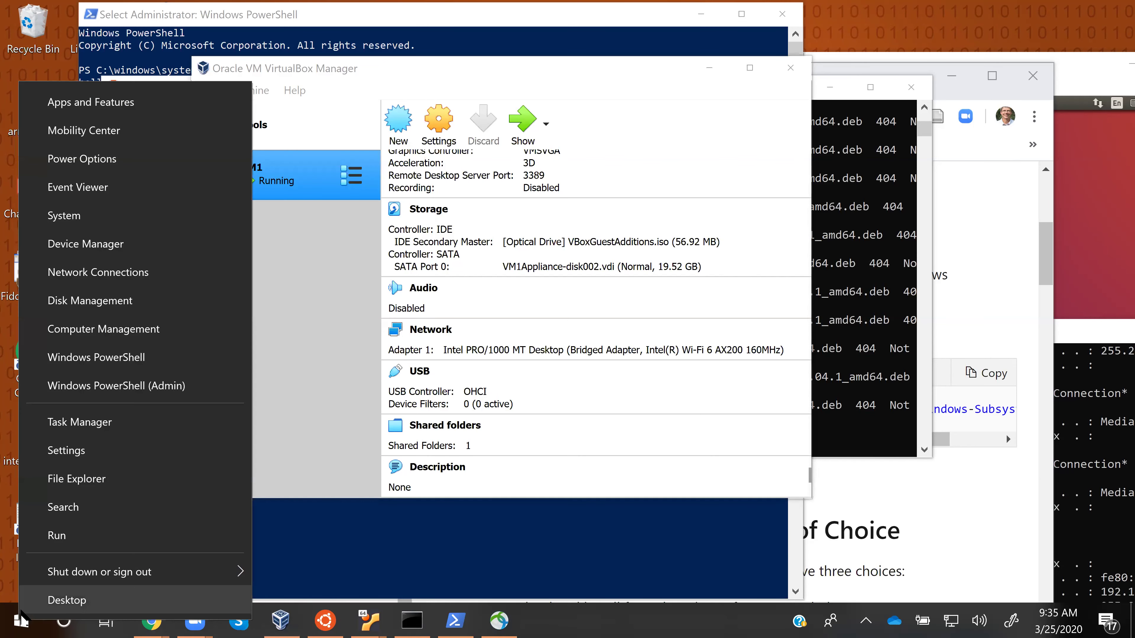
click(72, 480)
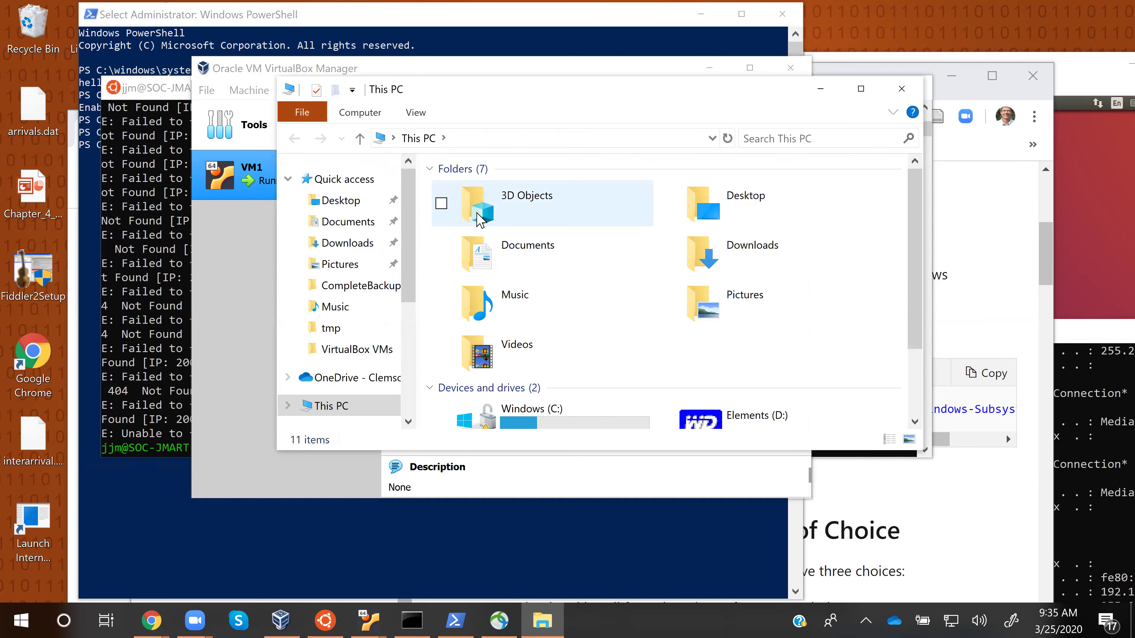
scroll(610, 307, down, 2)
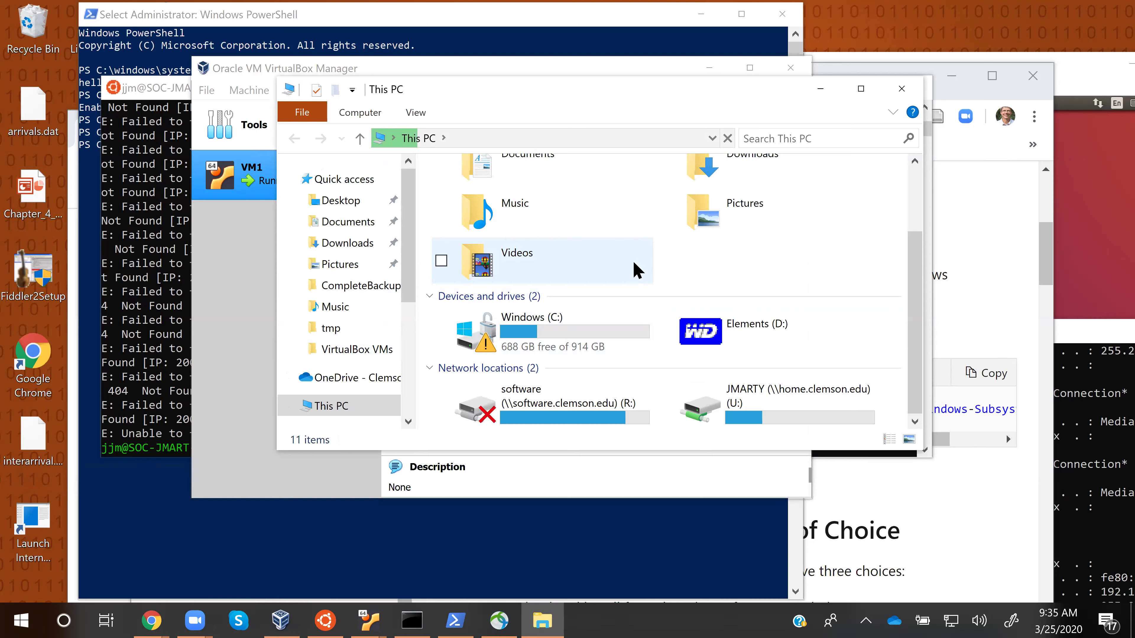
scroll(632, 271, up, 2)
click(348, 223)
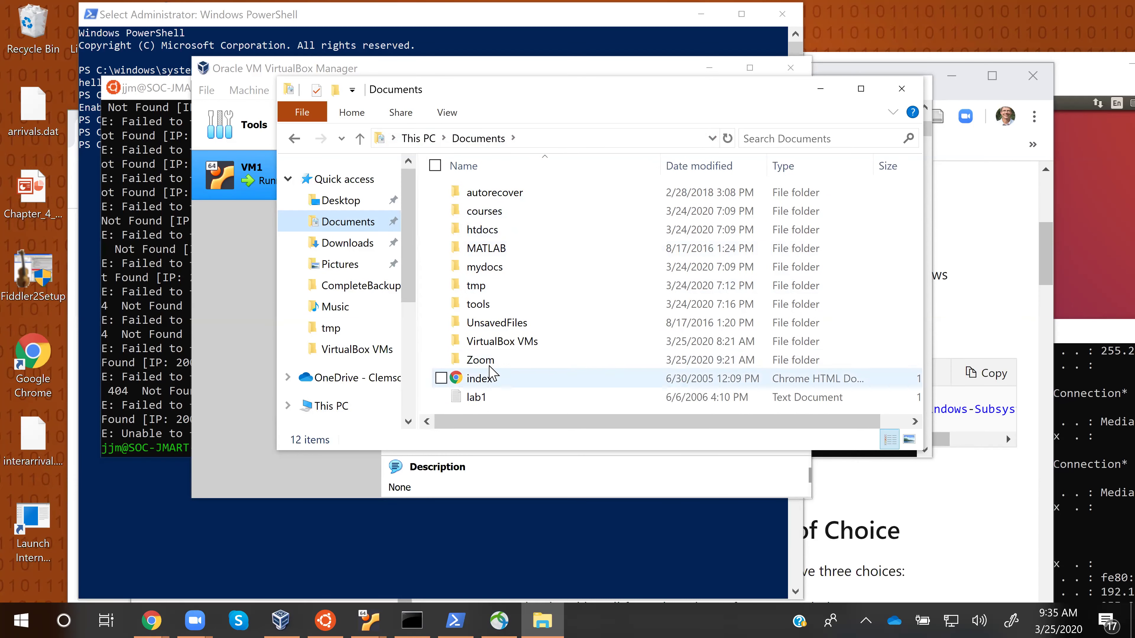
mouse_move(496, 347)
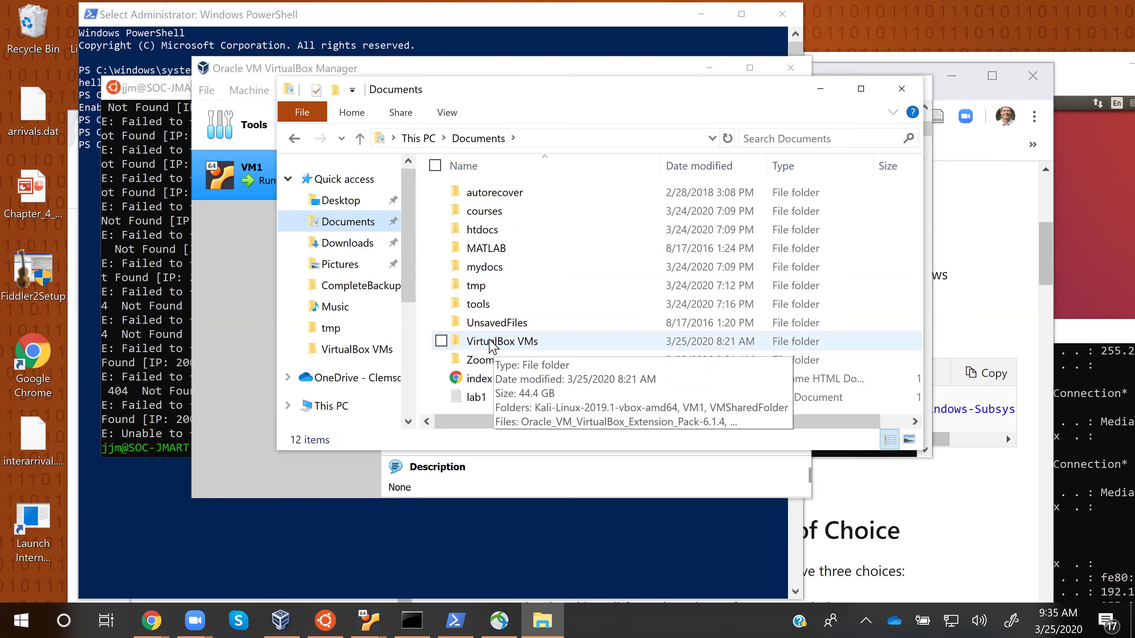
double_click(492, 343)
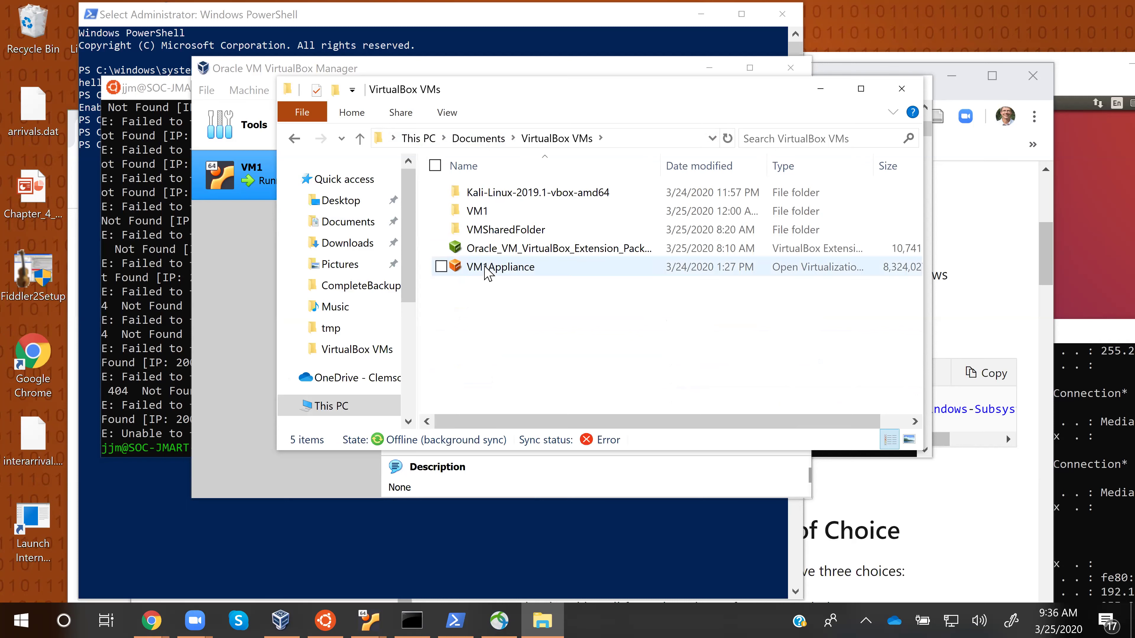
mouse_move(488, 272)
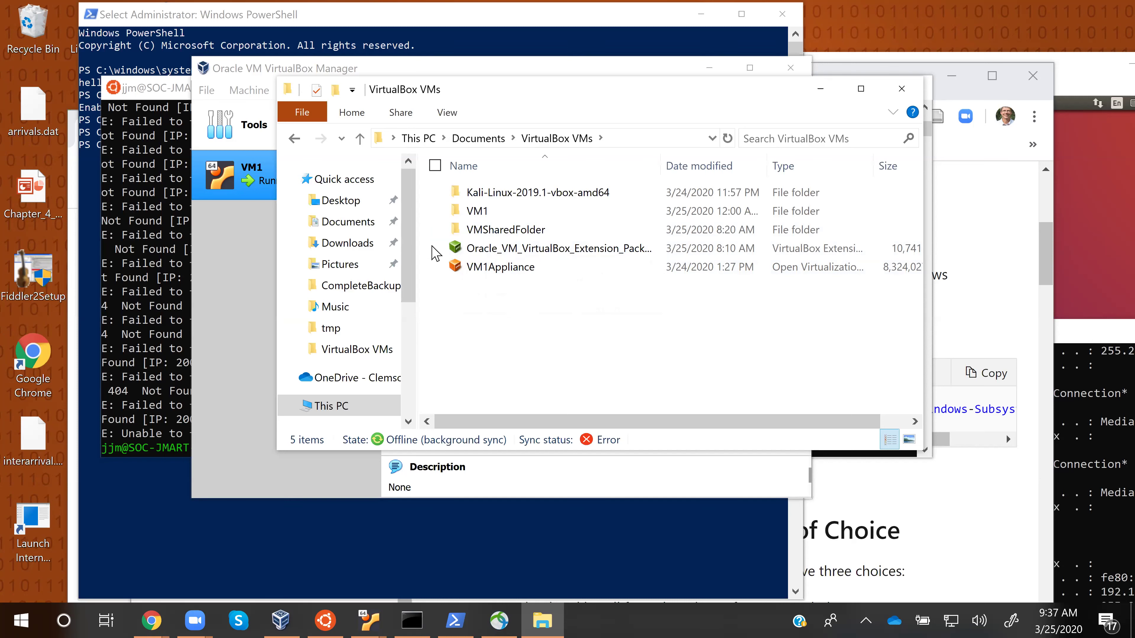
- Look inside VMSharedFolder on the host, and review VM1's Shared Folders settings in VirtualBox without changing them
double_click(496, 231)
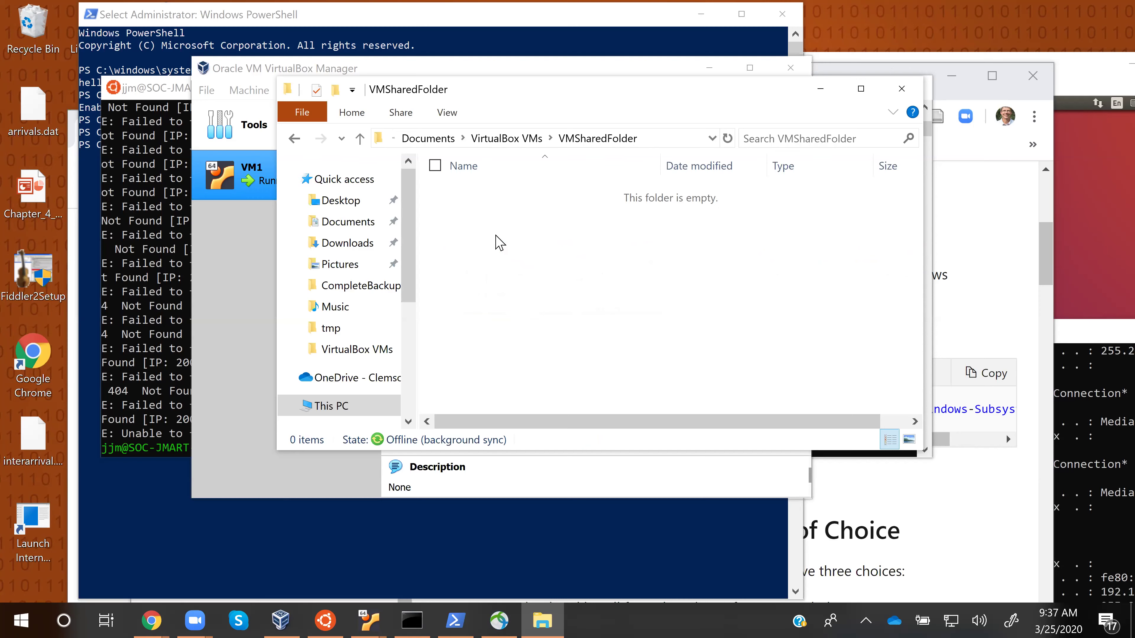
click(508, 139)
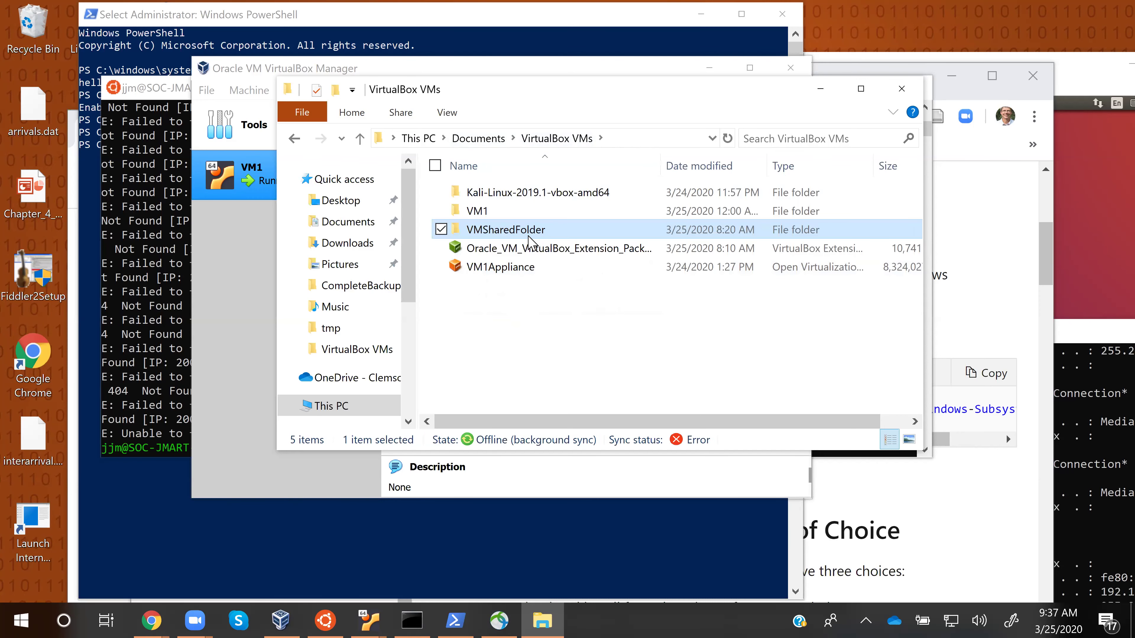
click(250, 266)
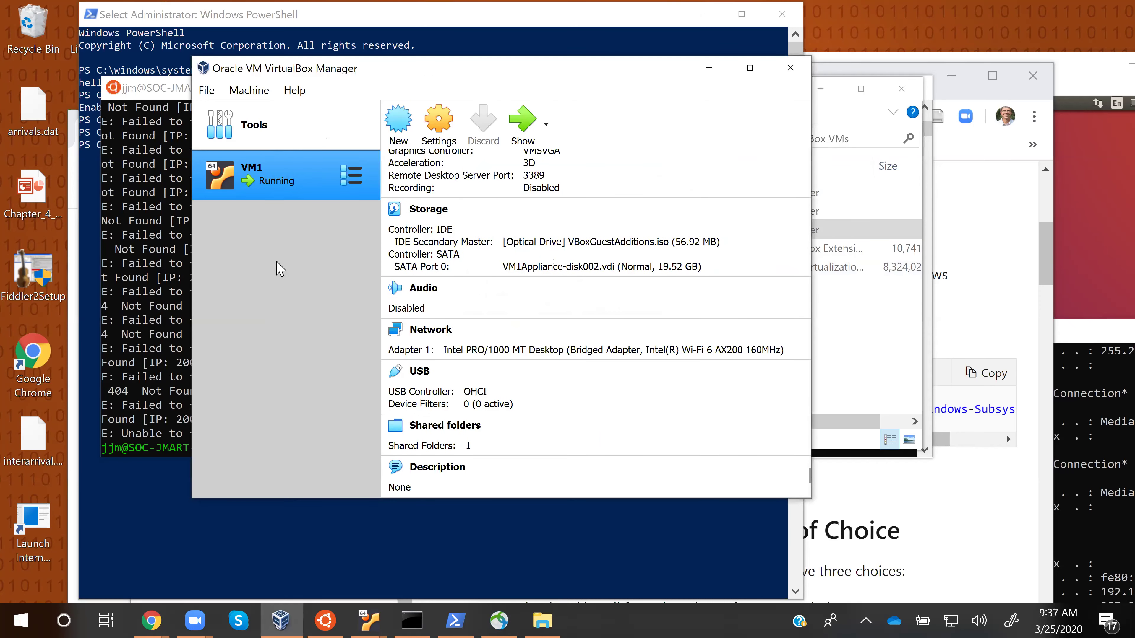
click(246, 93)
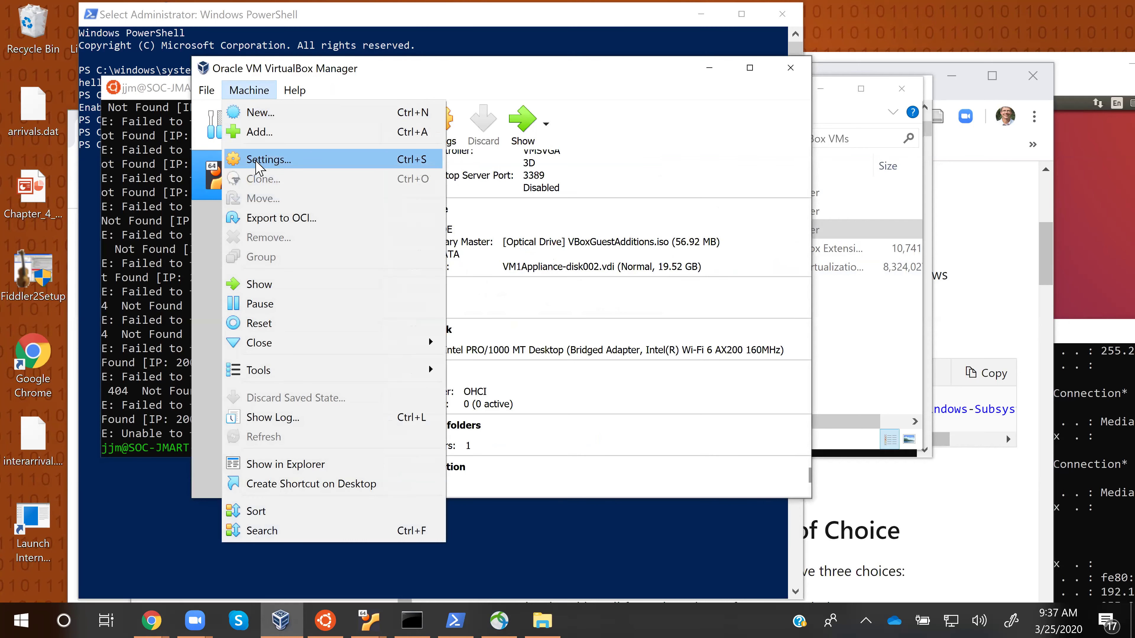
click(260, 169)
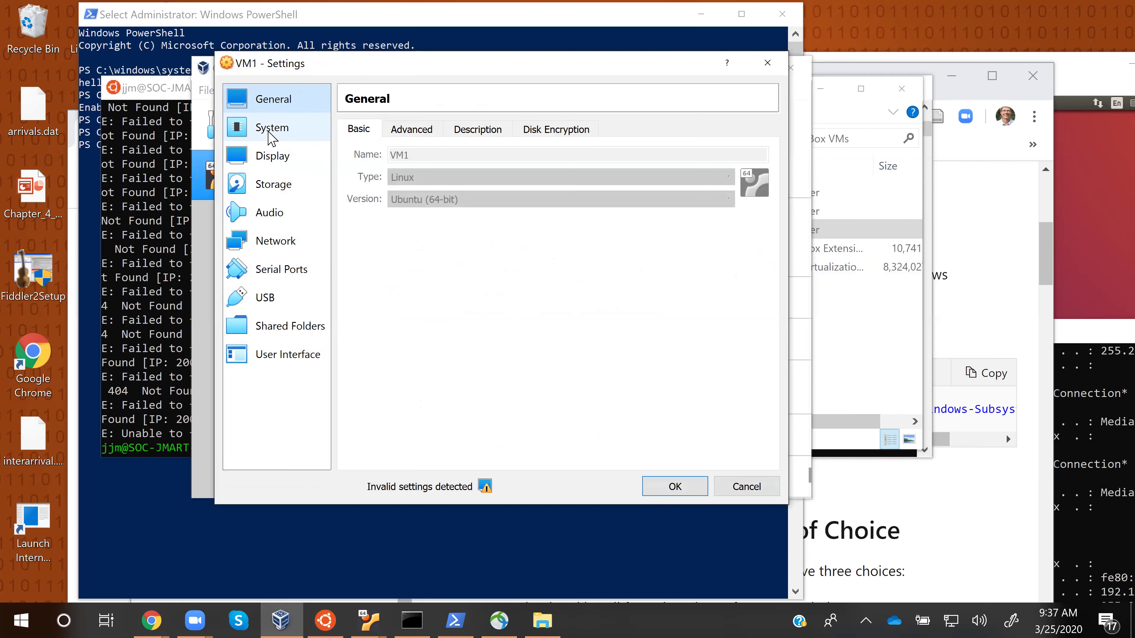
click(294, 328)
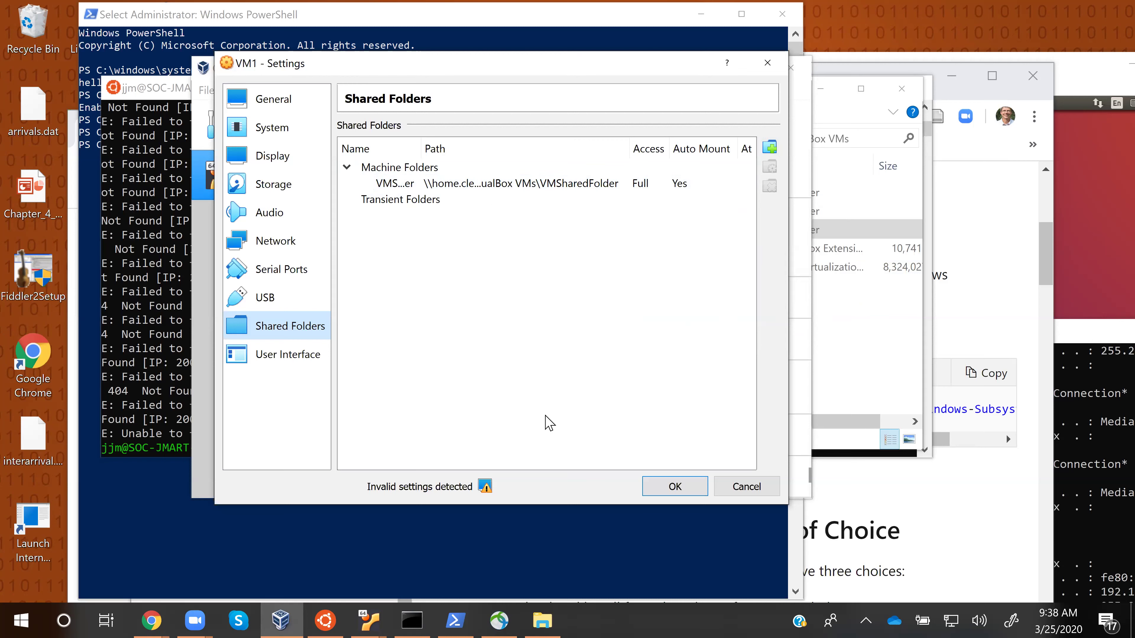
click(745, 487)
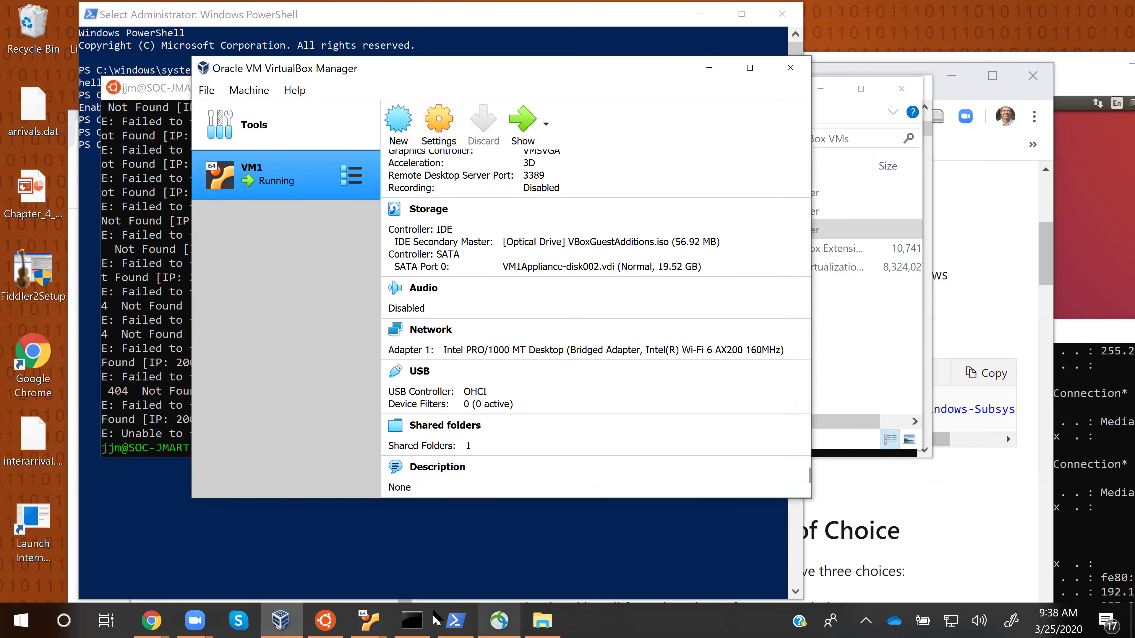
- Move the VirtualBox Manager and Ubuntu terminal windows lower to uncover the windows behind them
click(279, 619)
click(280, 619)
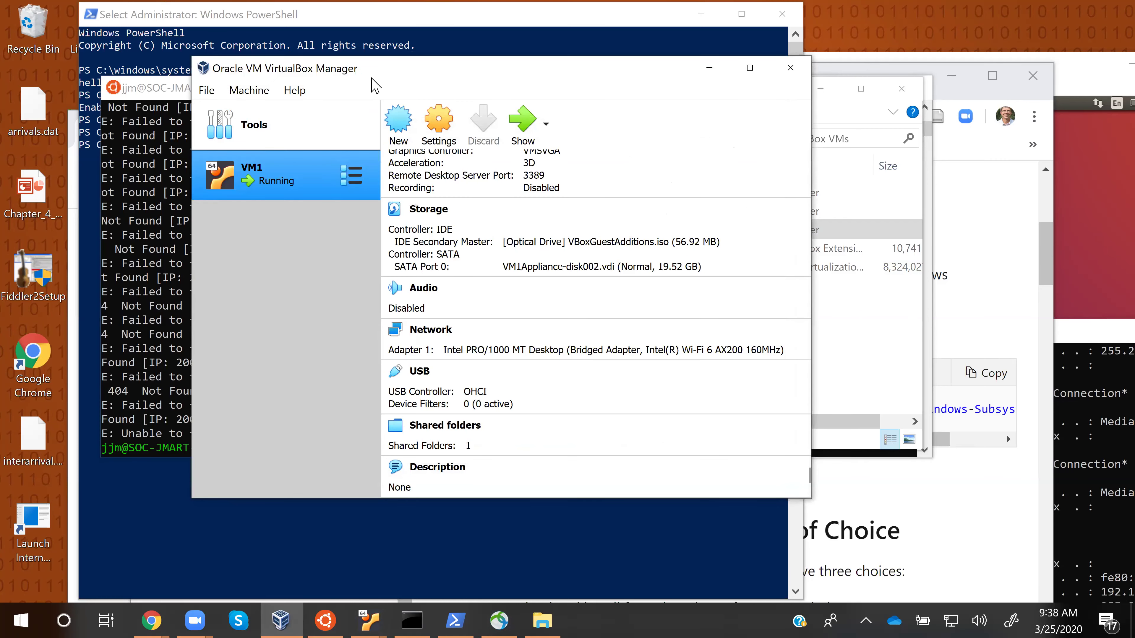
drag(372, 79, 399, 214)
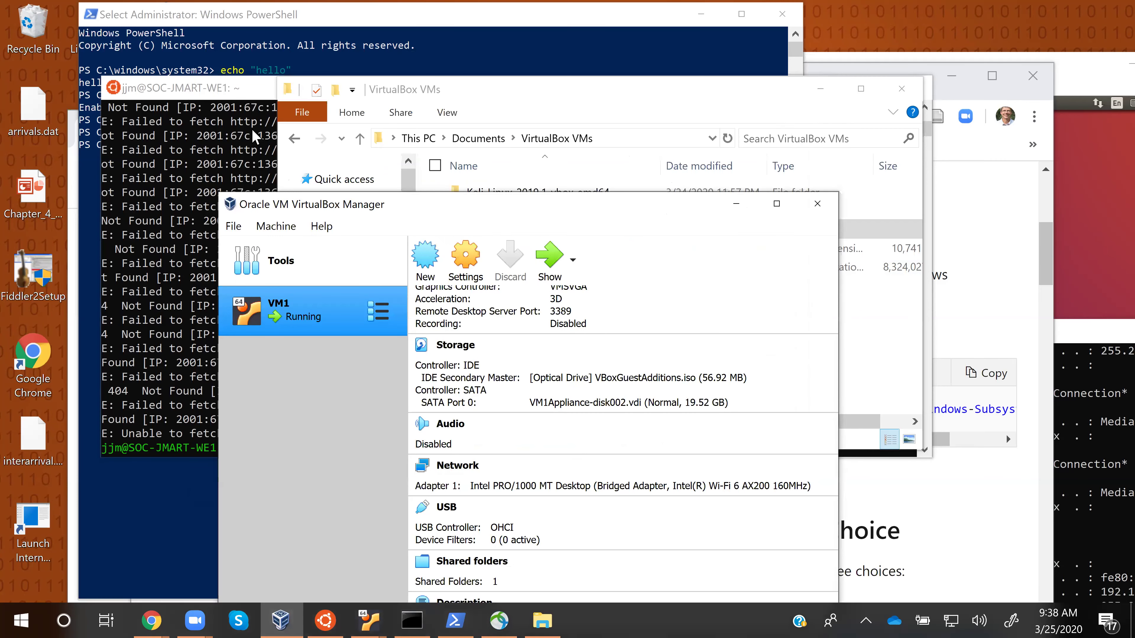
click(251, 81)
- Close the Administrator PowerShell window, then bring the running VM1 displays forward and move the first one clear of the second
click(219, 74)
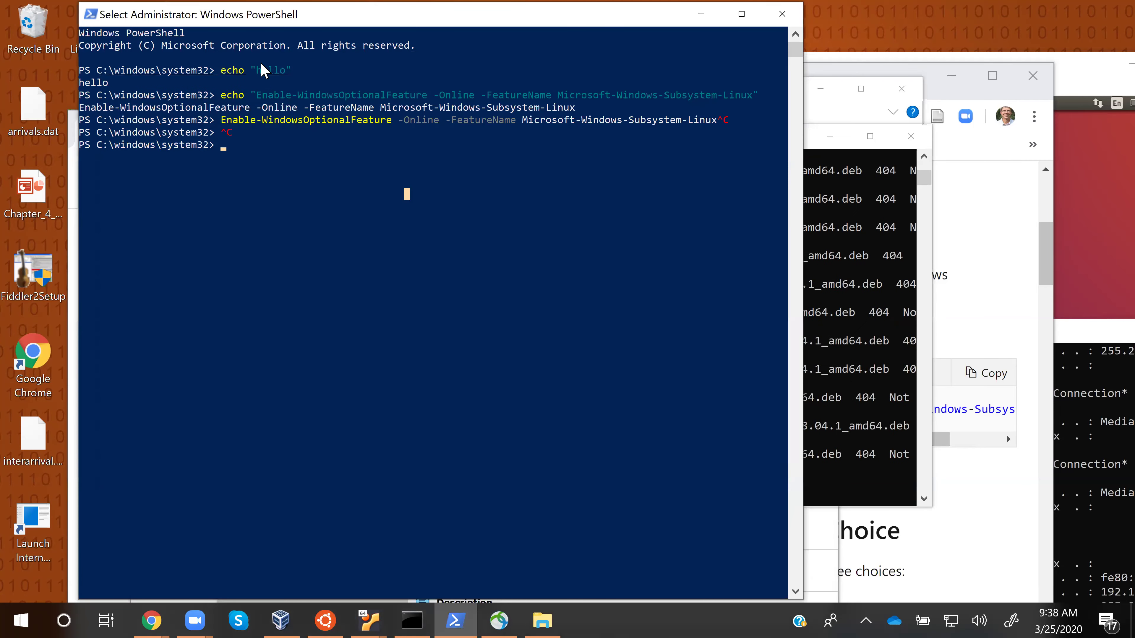
drag(223, 13, 242, 116)
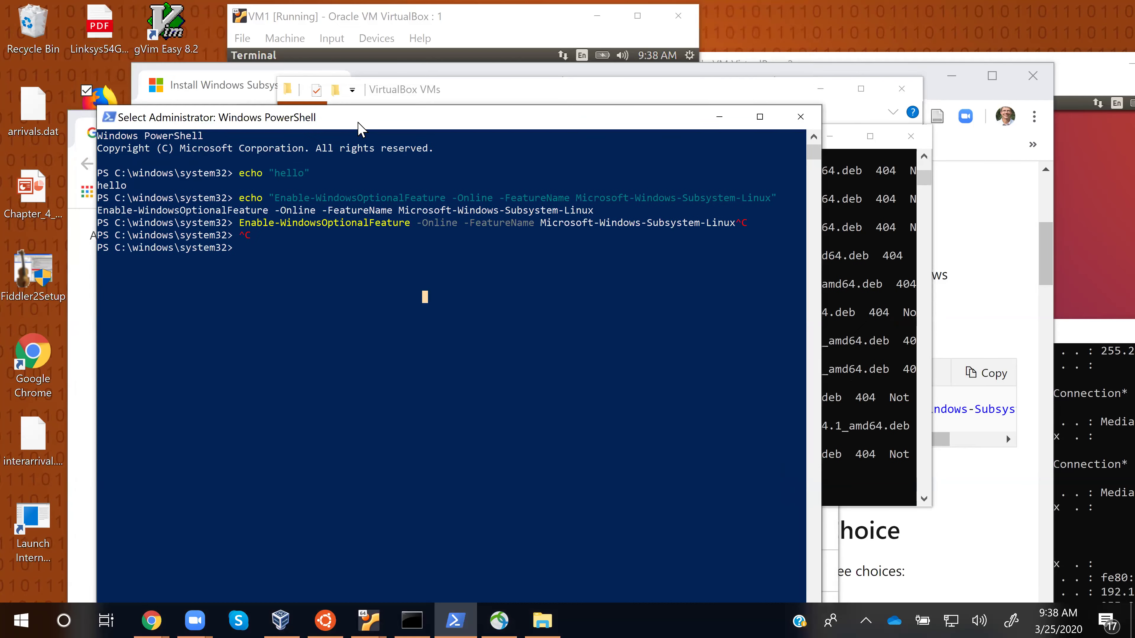
click(799, 117)
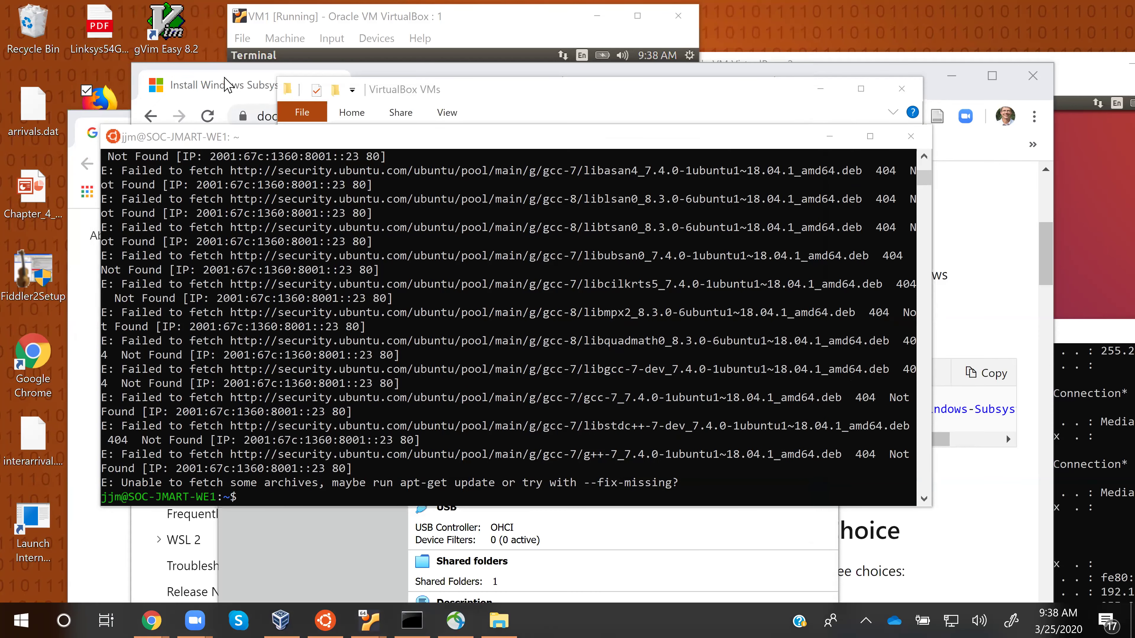
click(276, 12)
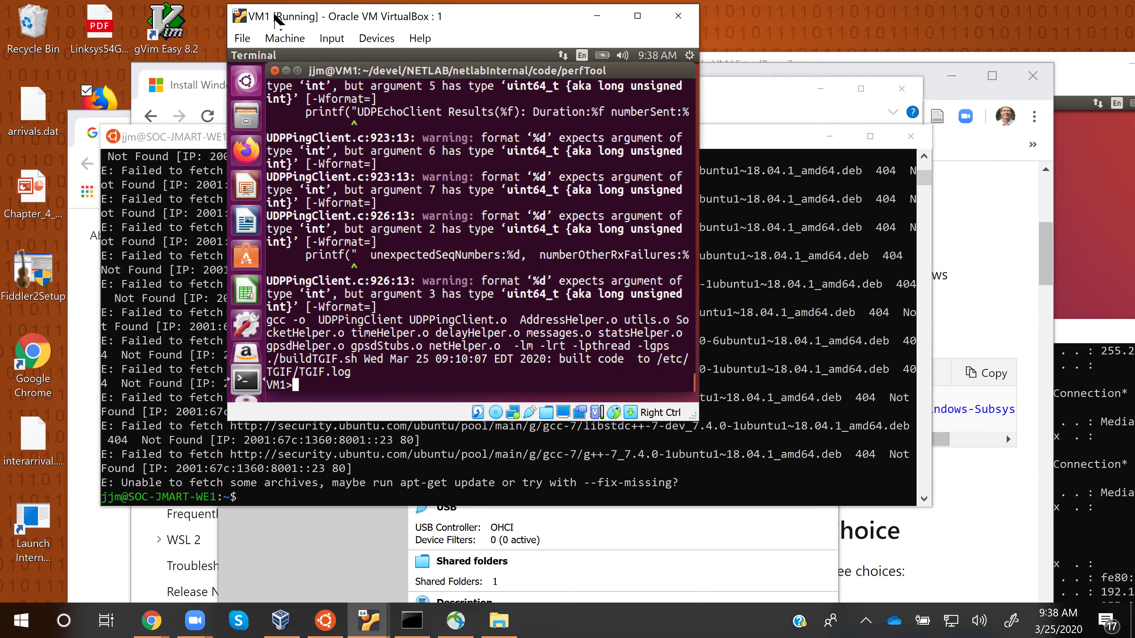
drag(276, 19, 86, 15)
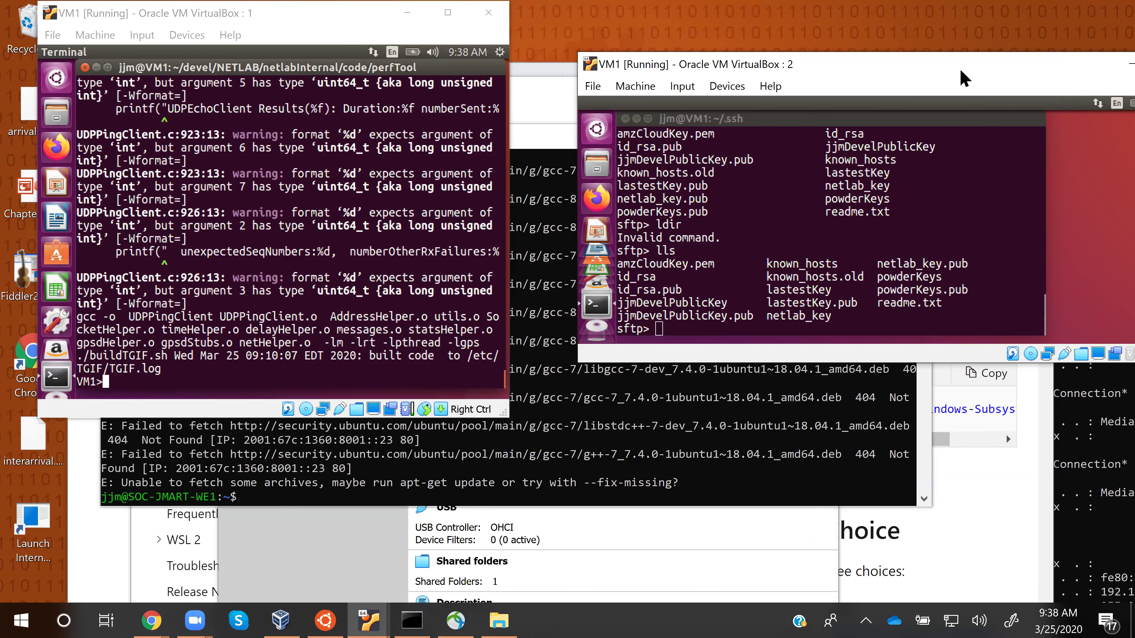
- Move the second VM1 display down and inward, then move the first VM1 display lower beside it
drag(962, 78, 908, 115)
click(284, 315)
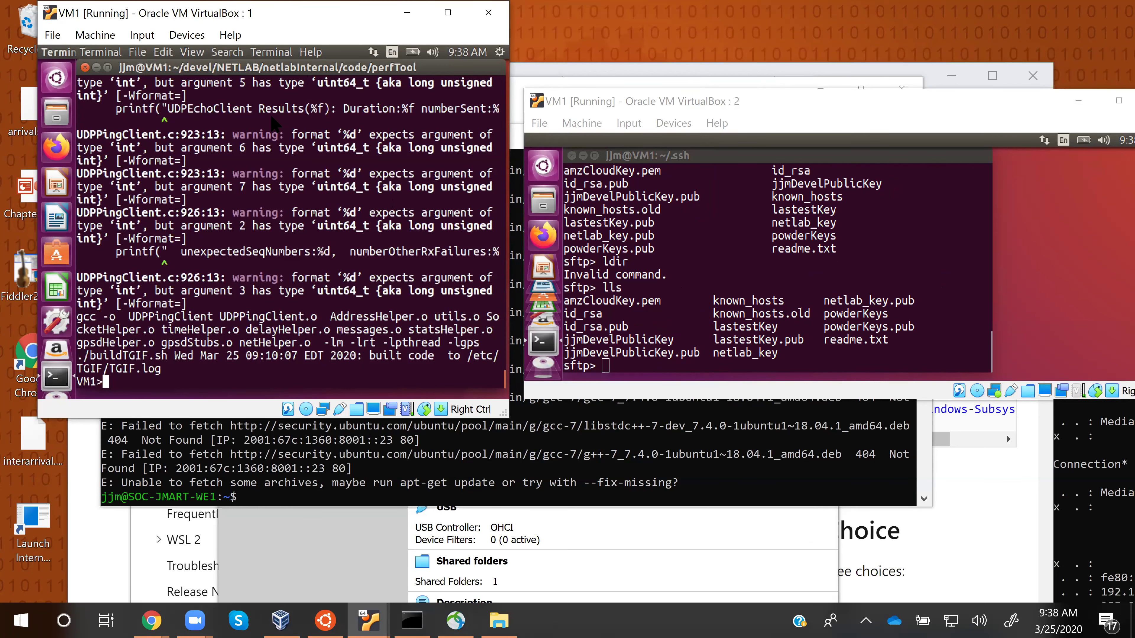
drag(260, 7, 249, 88)
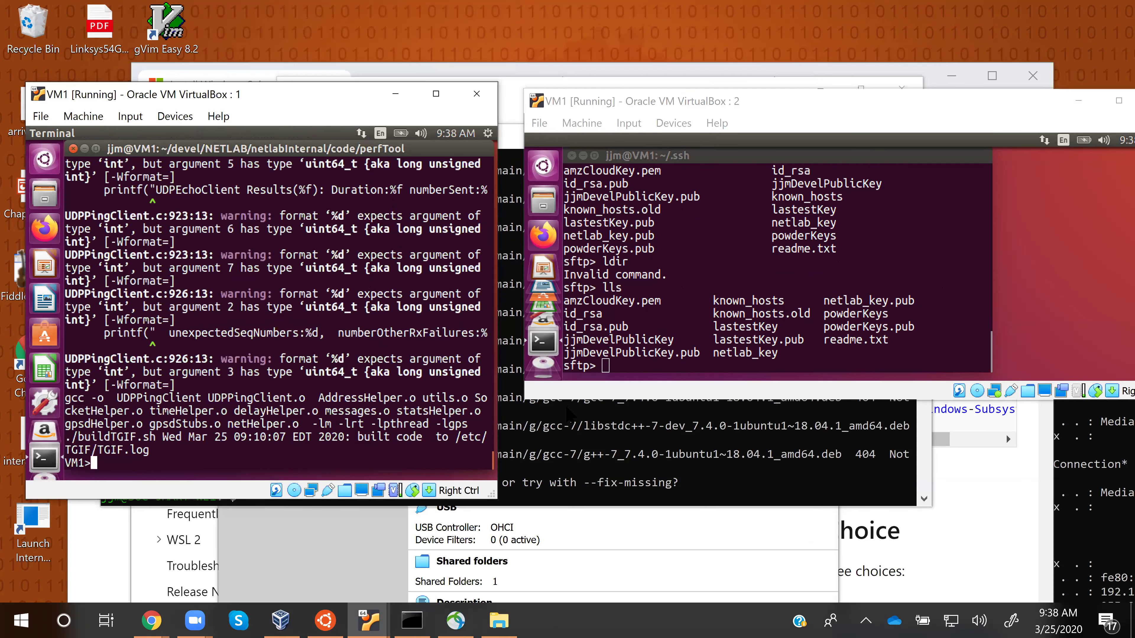
- Bring VirtualBox Manager forward, review VM1's advanced general settings for clipboard and drag-and-drop sharing, and close them without changes
click(607, 538)
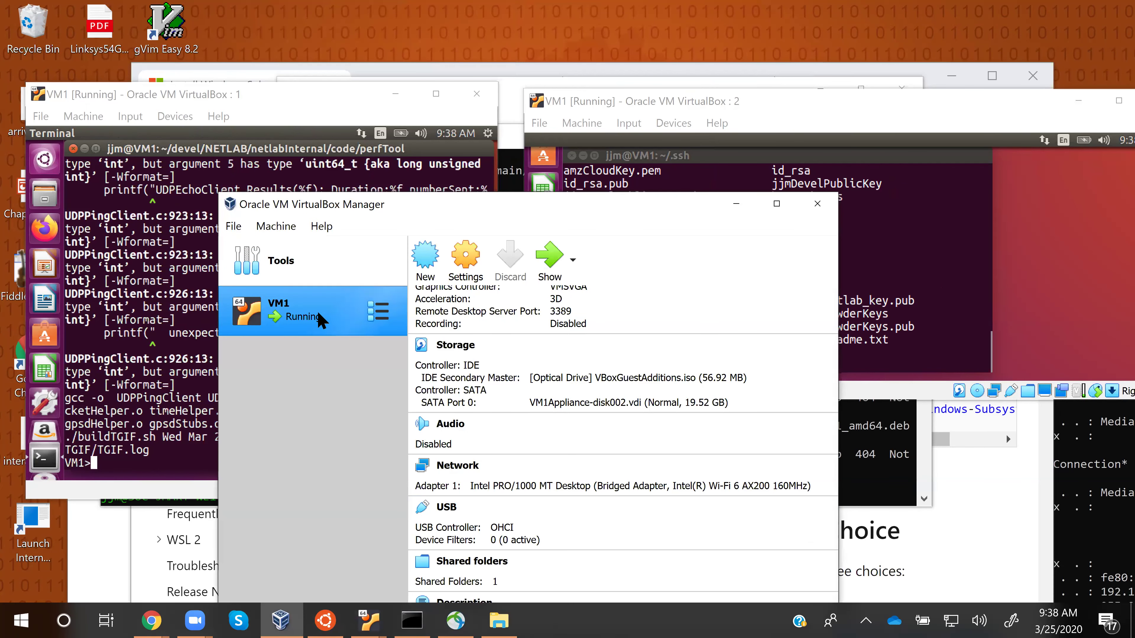
click(464, 263)
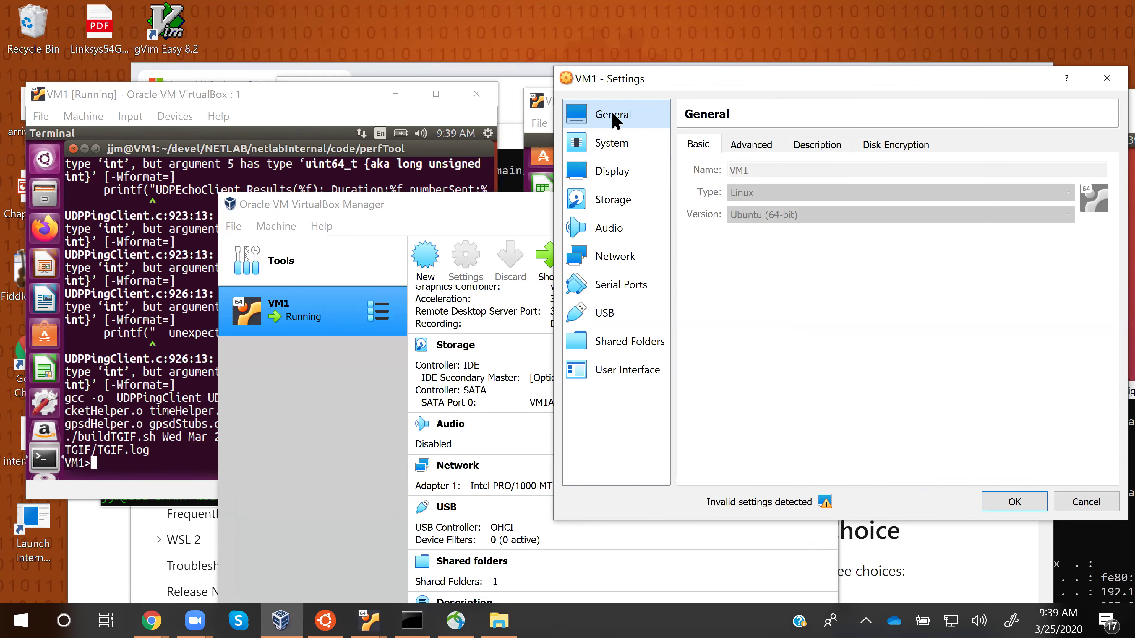
click(751, 147)
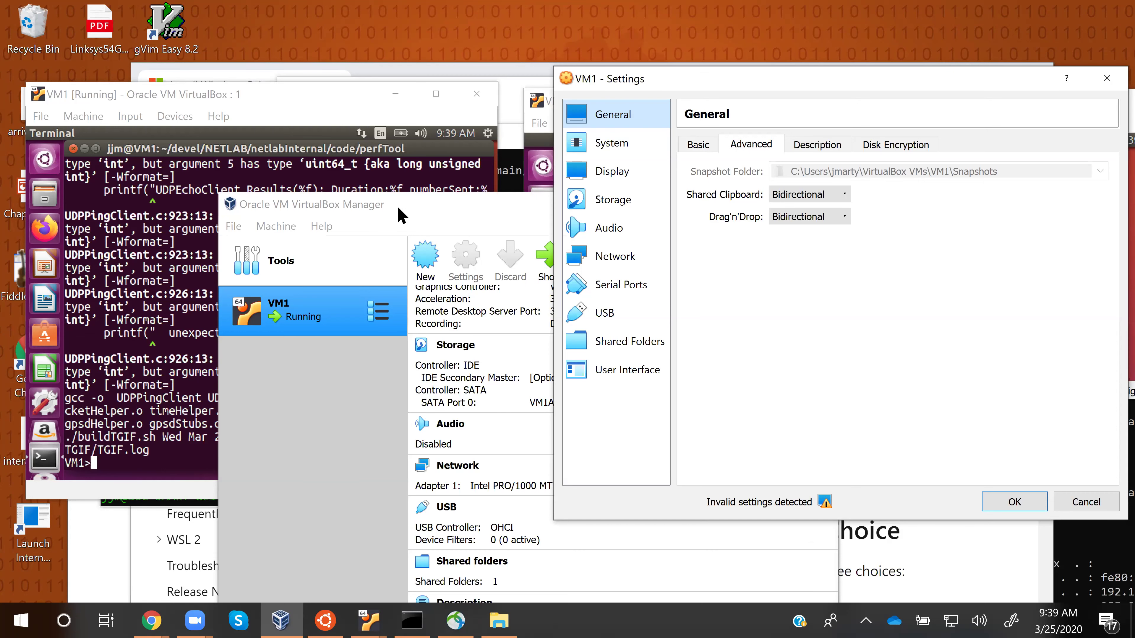
click(1077, 505)
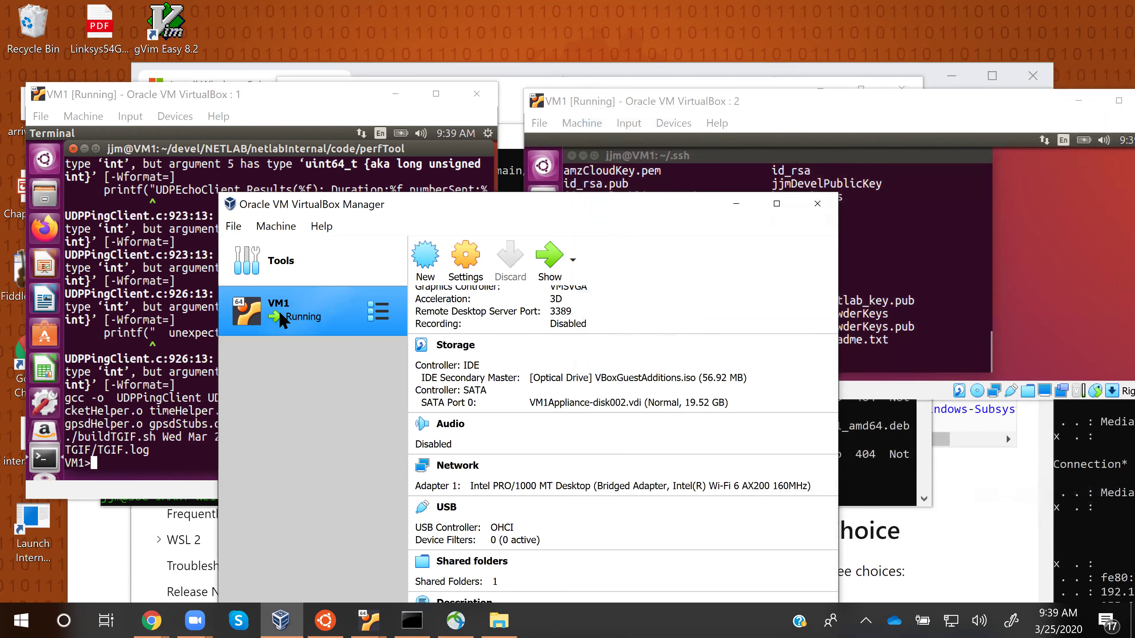
- Review the VirtualBox preferences for General, Display, Network and Extensions, and close them without changes
click(233, 226)
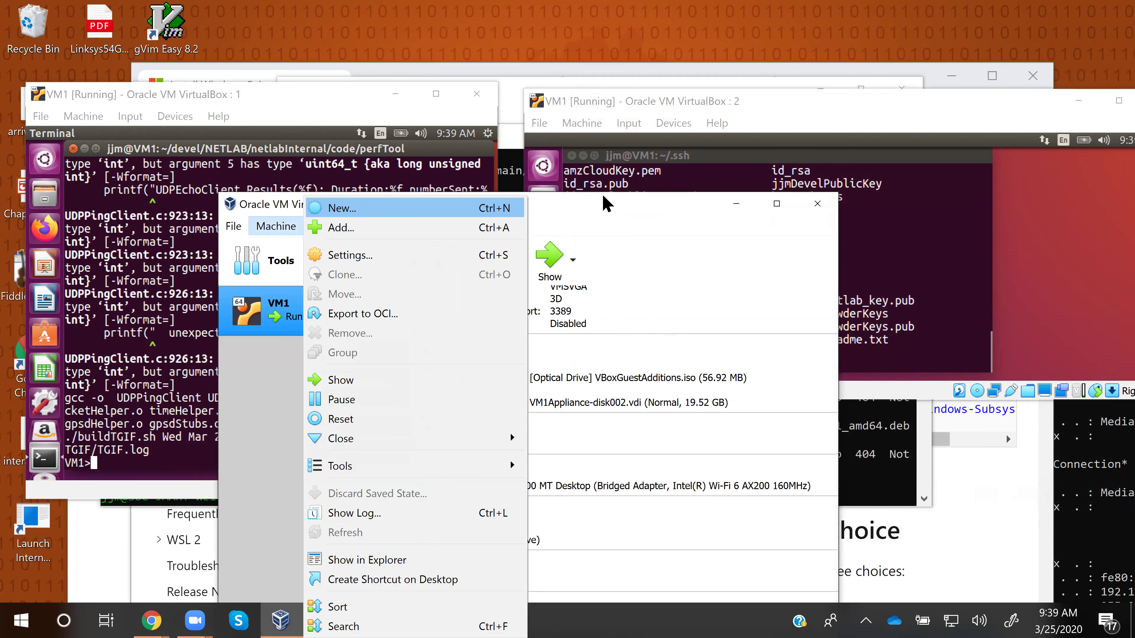
click(599, 209)
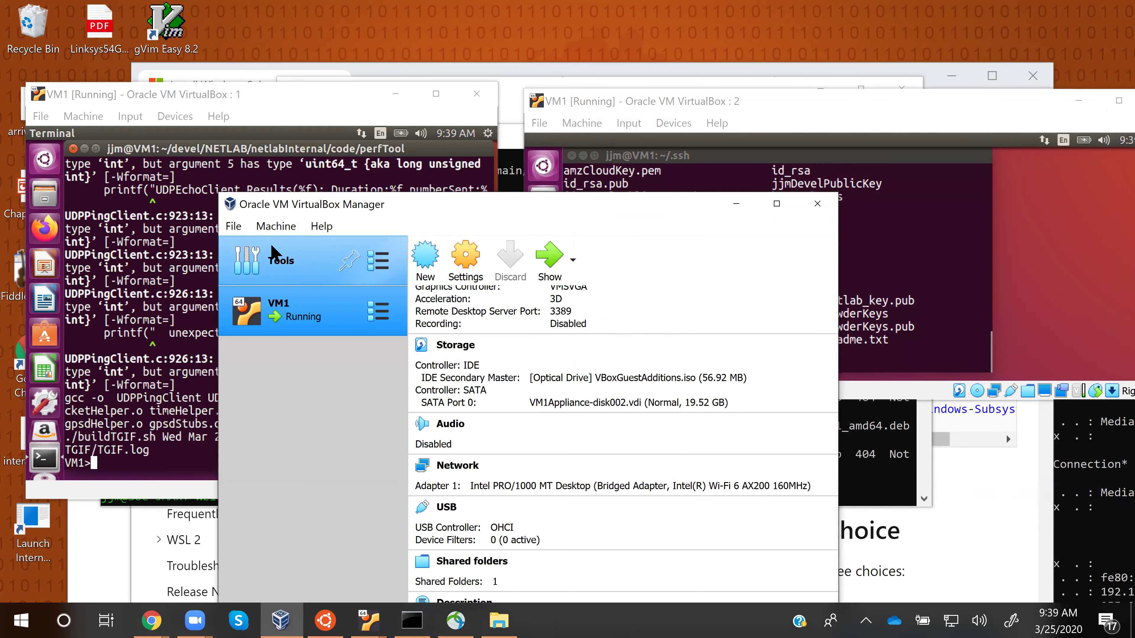
click(232, 226)
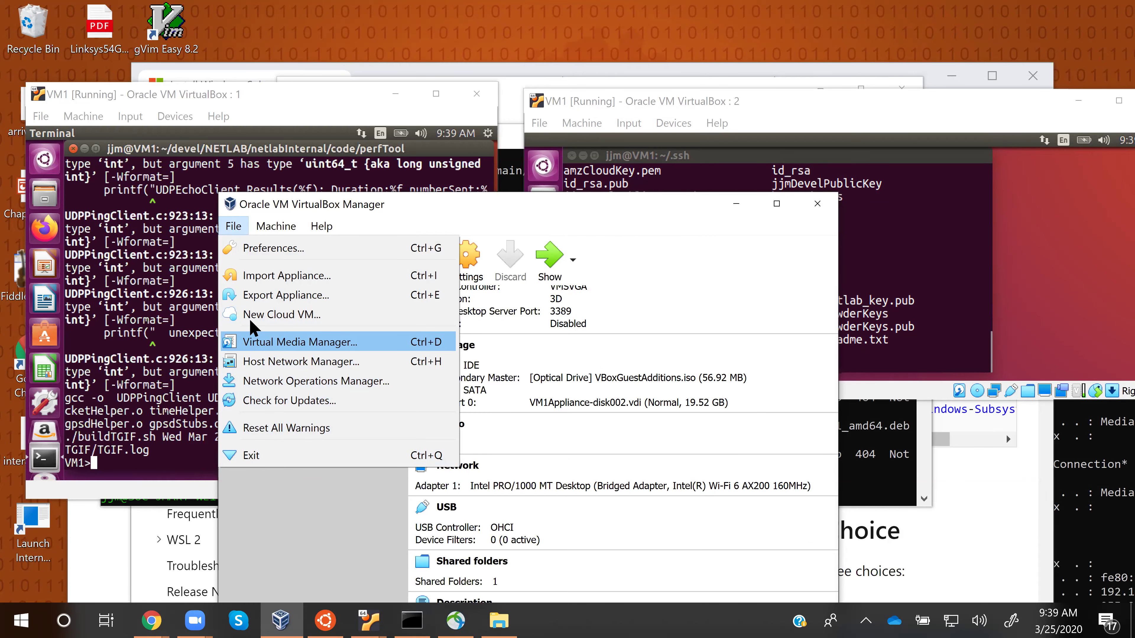
key(Right)
mouse_move(230, 226)
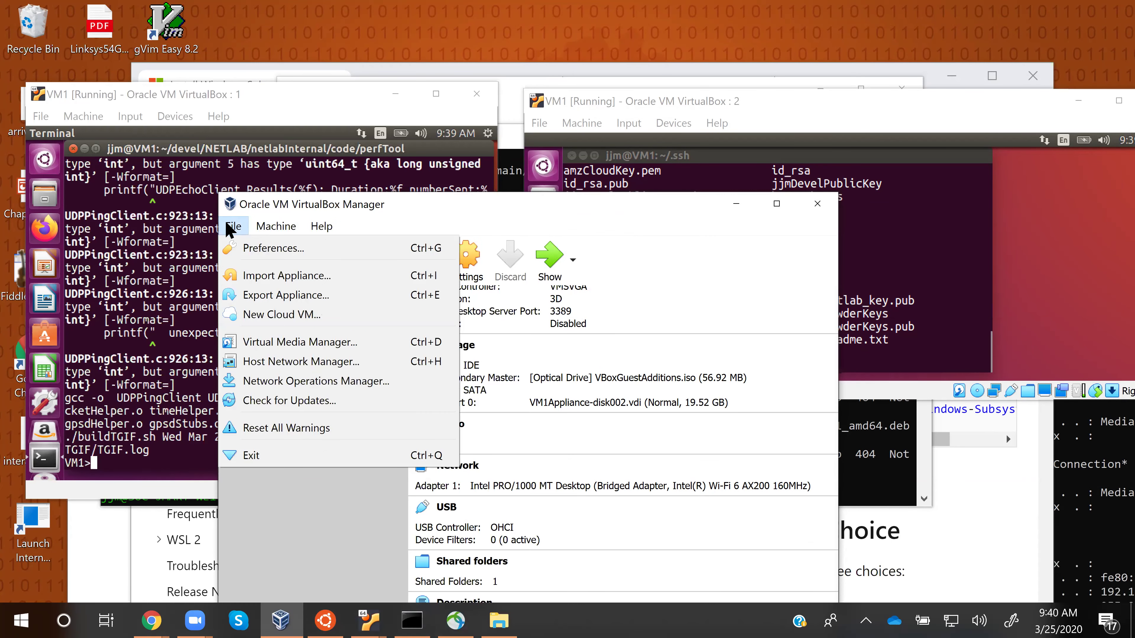
click(251, 247)
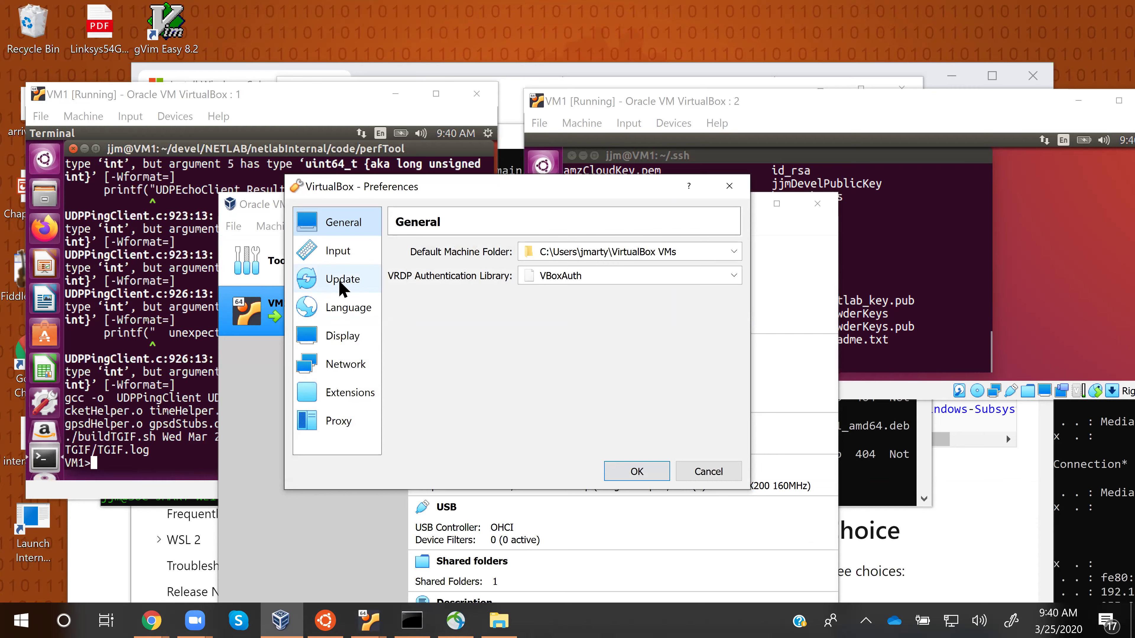
click(342, 335)
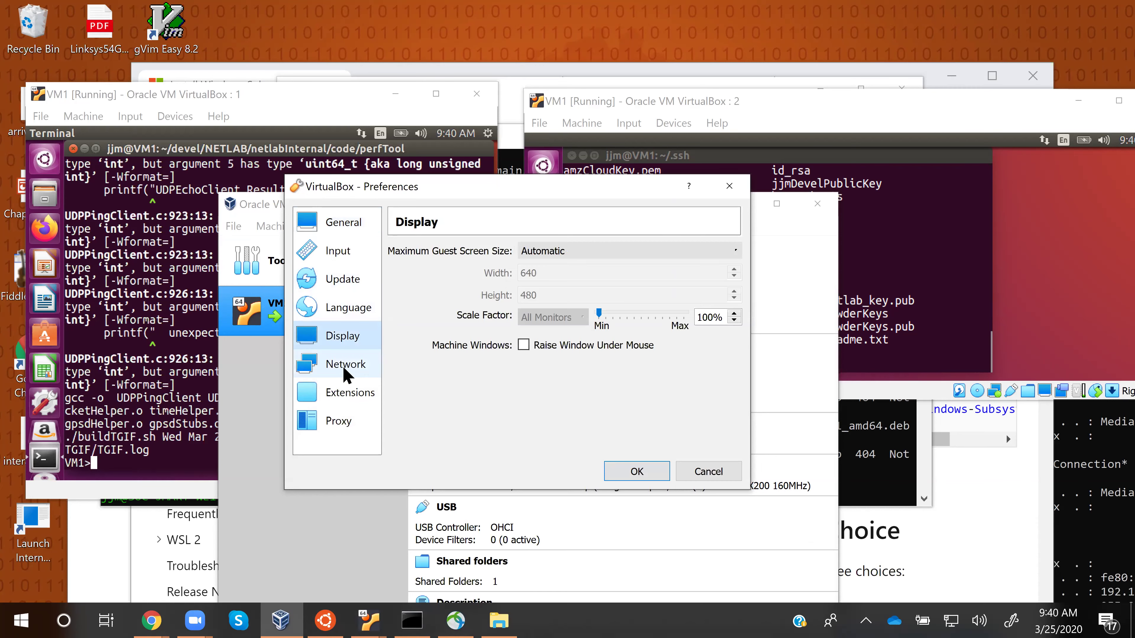
click(348, 370)
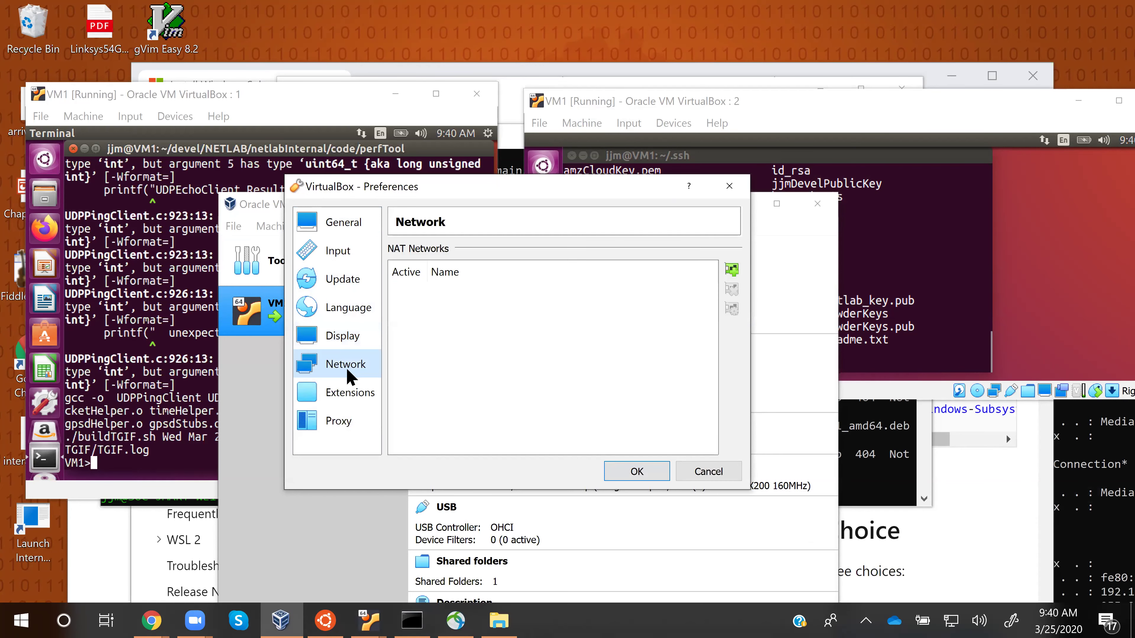
click(351, 398)
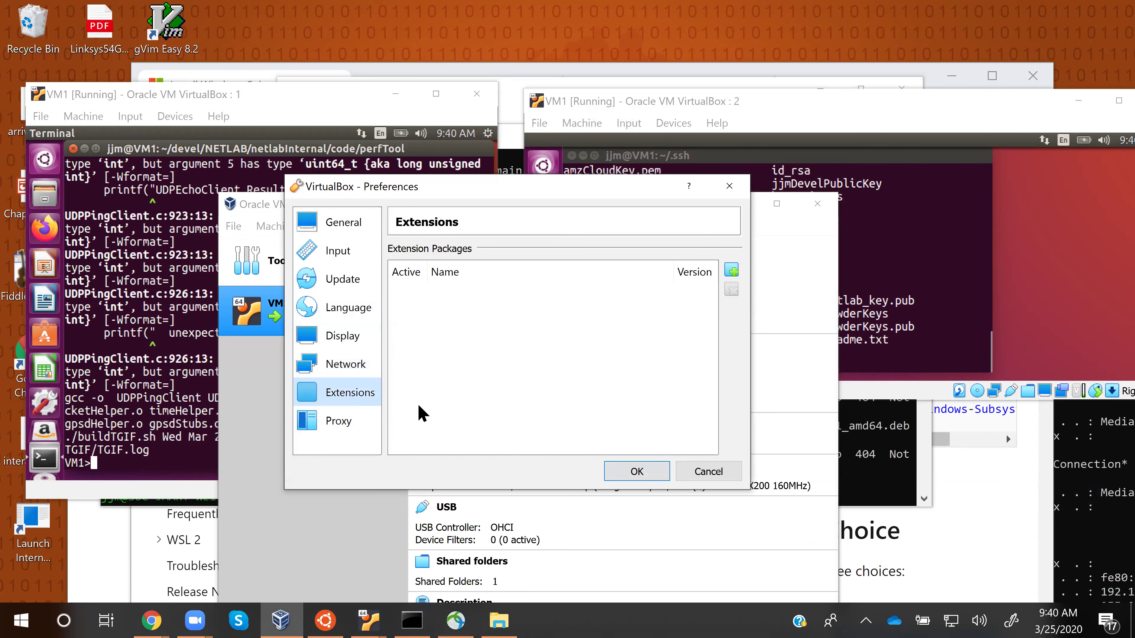
click(709, 472)
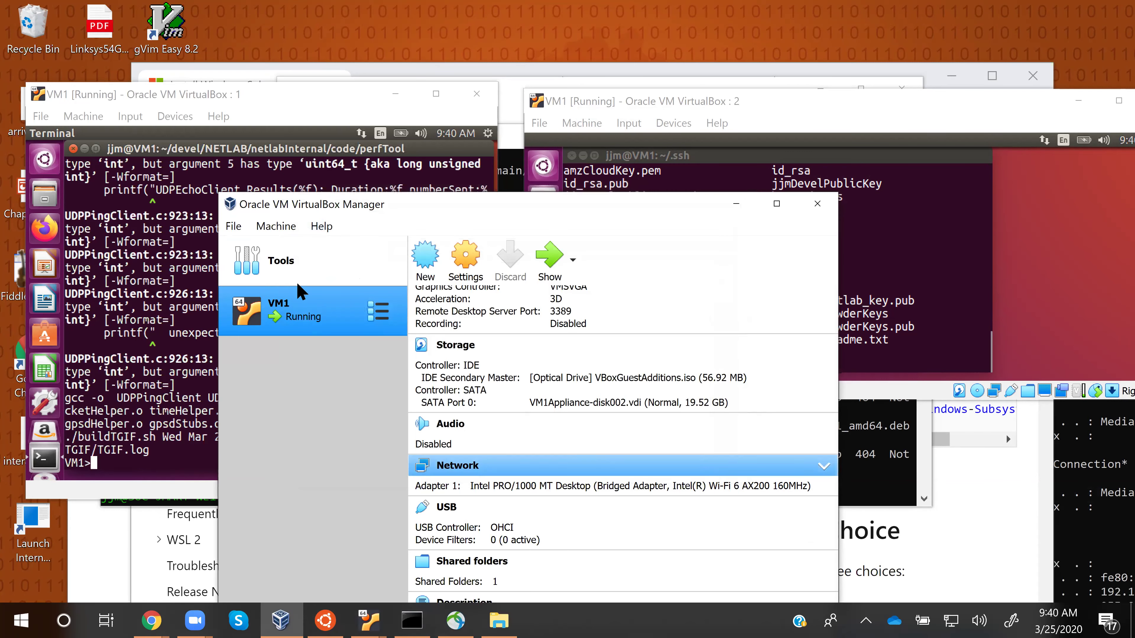
- Open VM1's settings and close them without changes, then check which views are offered for VM1
click(275, 226)
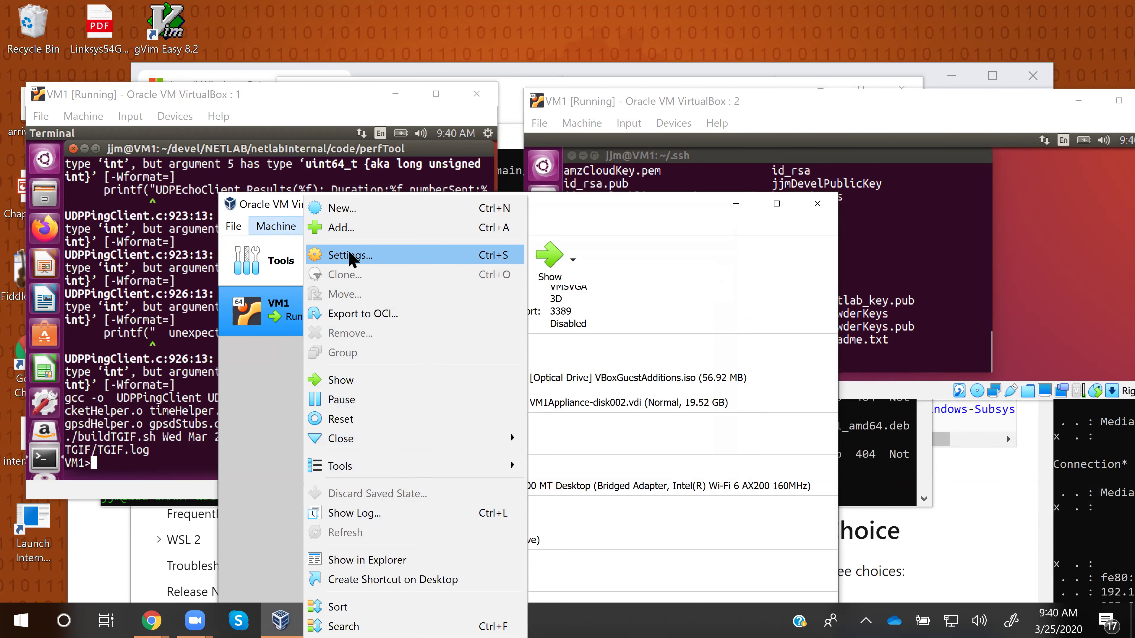
click(352, 259)
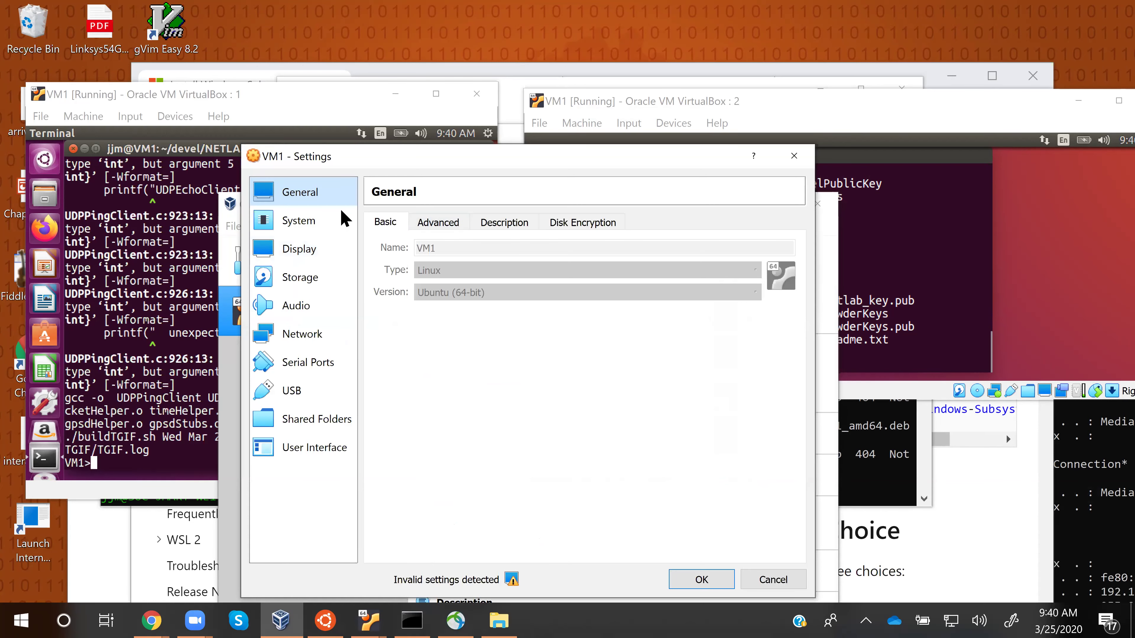
click(773, 580)
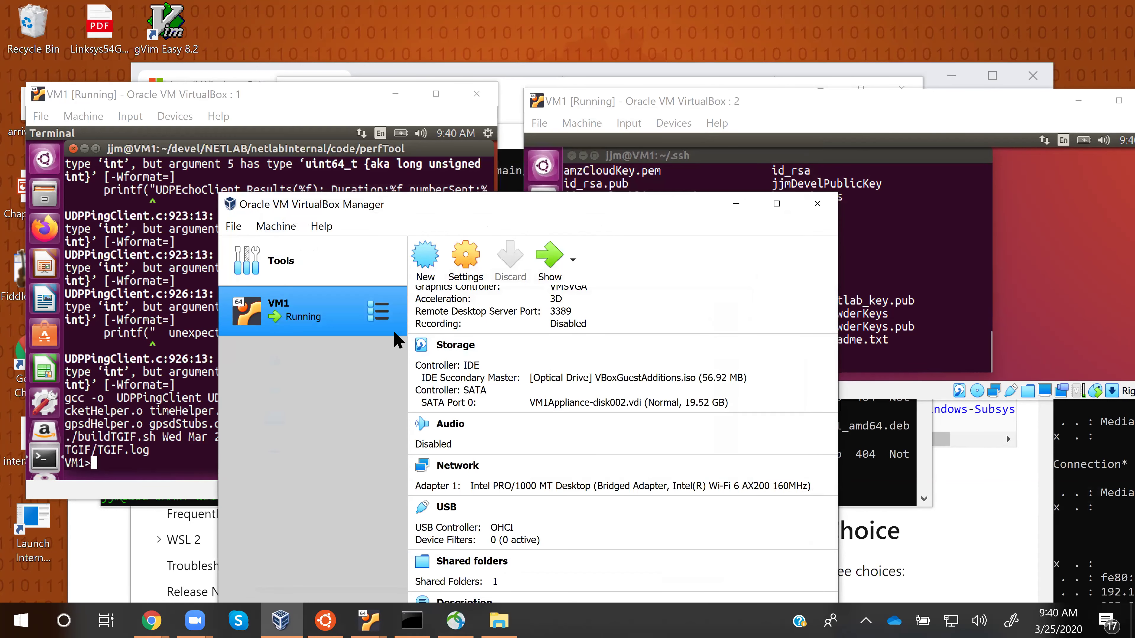
click(383, 319)
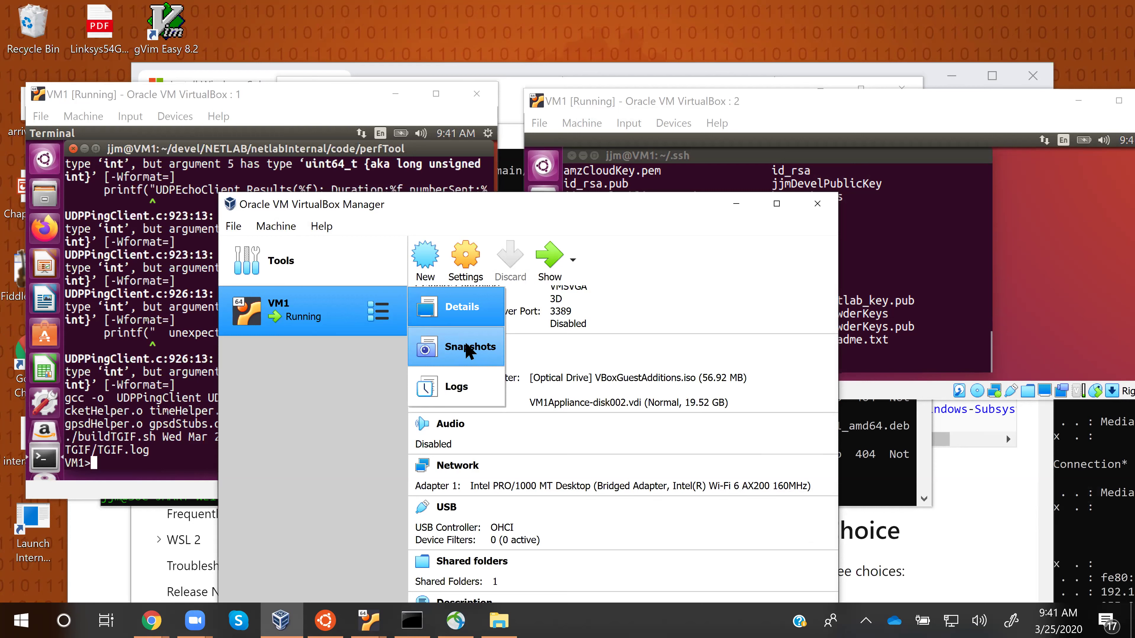
click(467, 204)
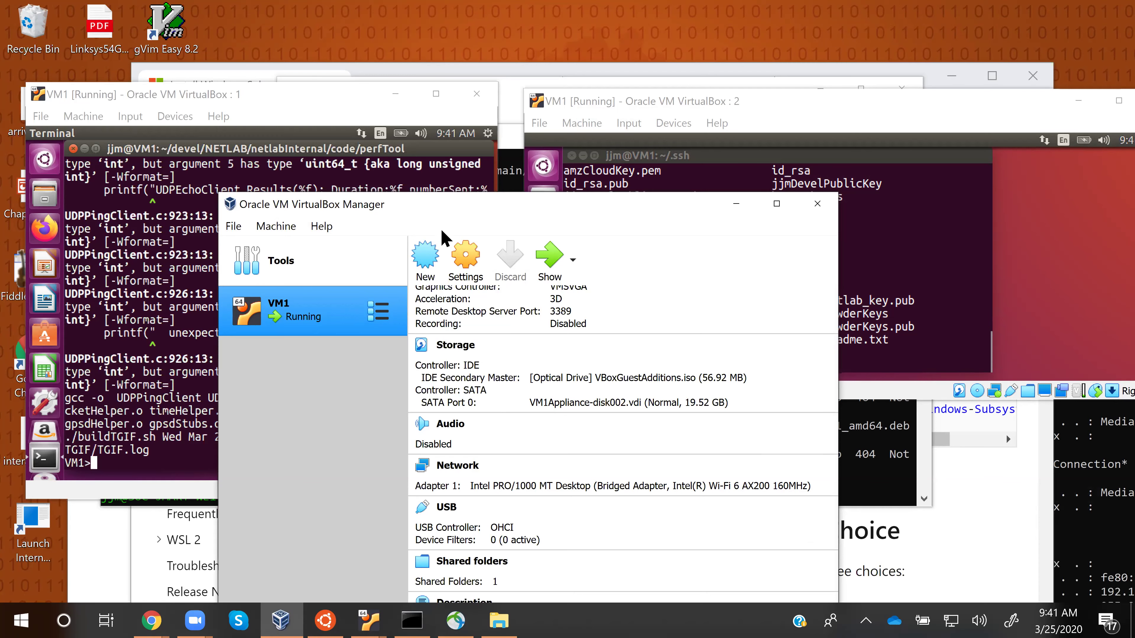
- Examine VM1's advanced general settings, its motherboard, processor and acceleration options, and its display and storage configuration
click(466, 263)
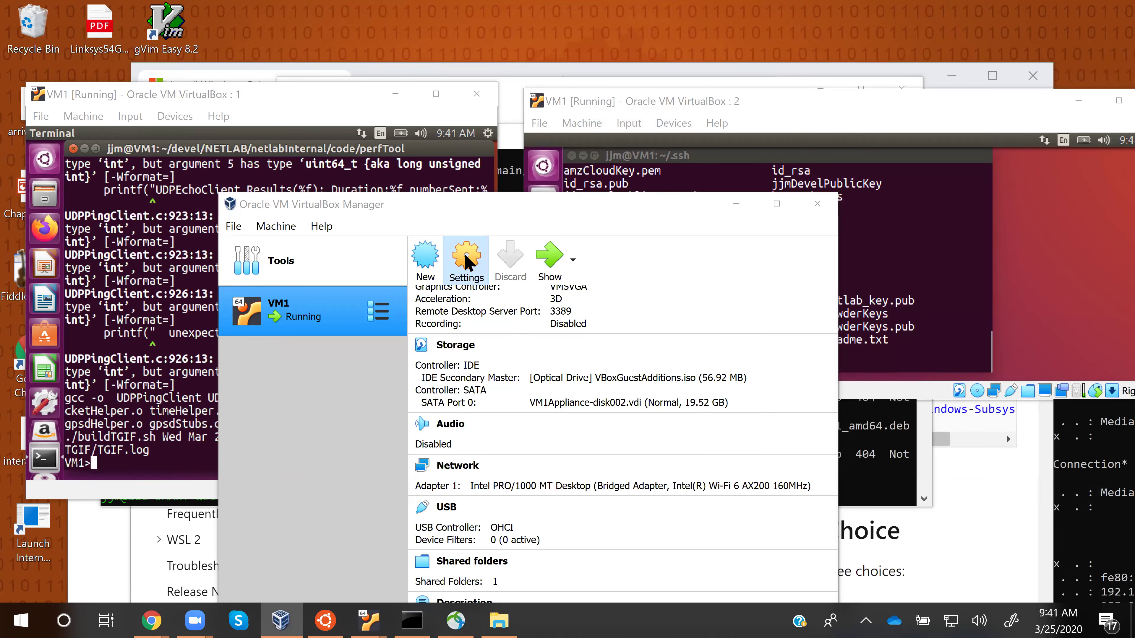
drag(469, 163, 660, 112)
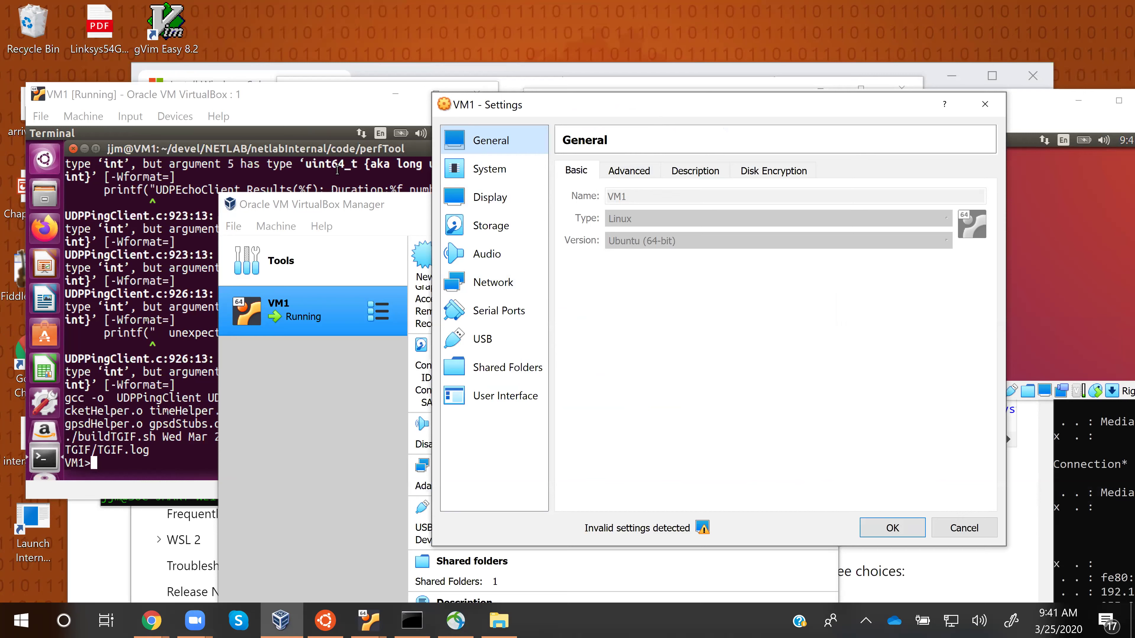
click(628, 170)
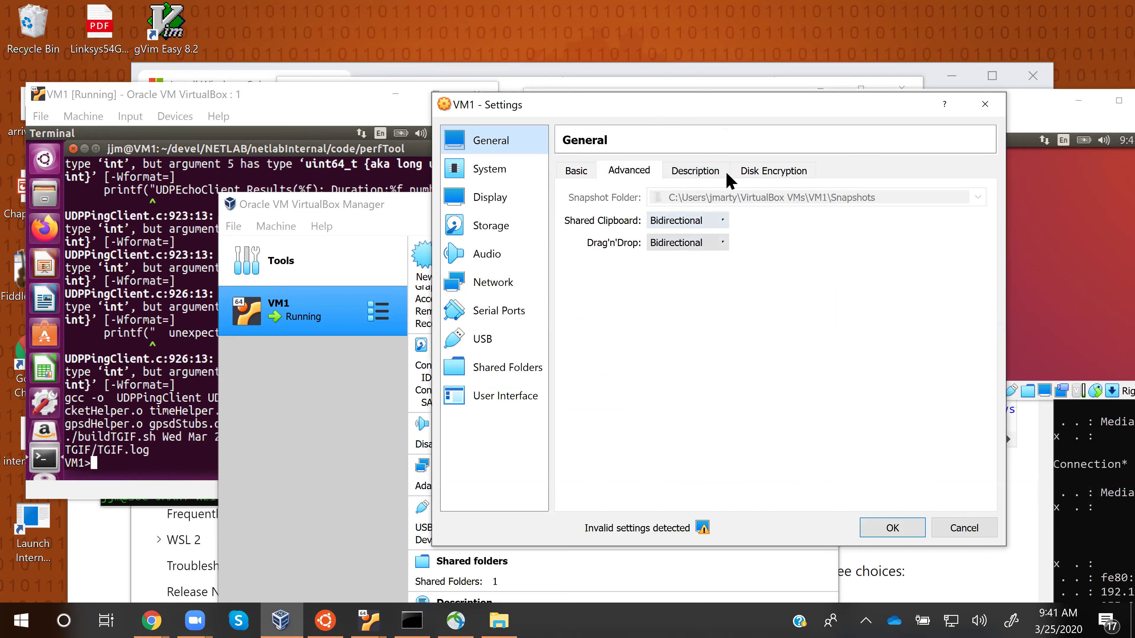
click(501, 173)
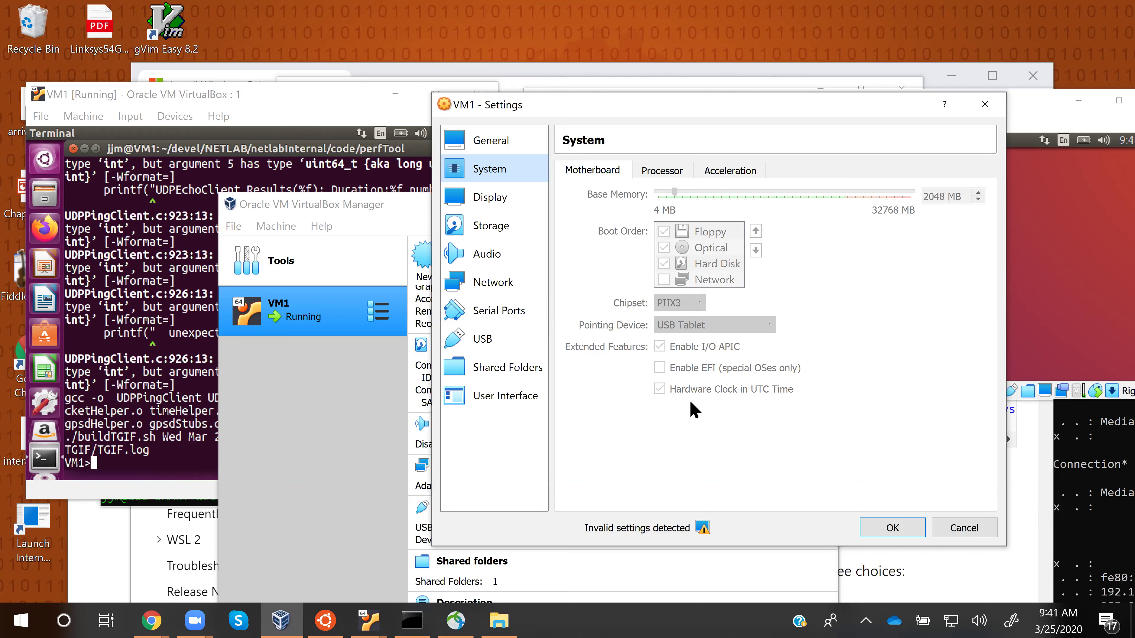
click(657, 174)
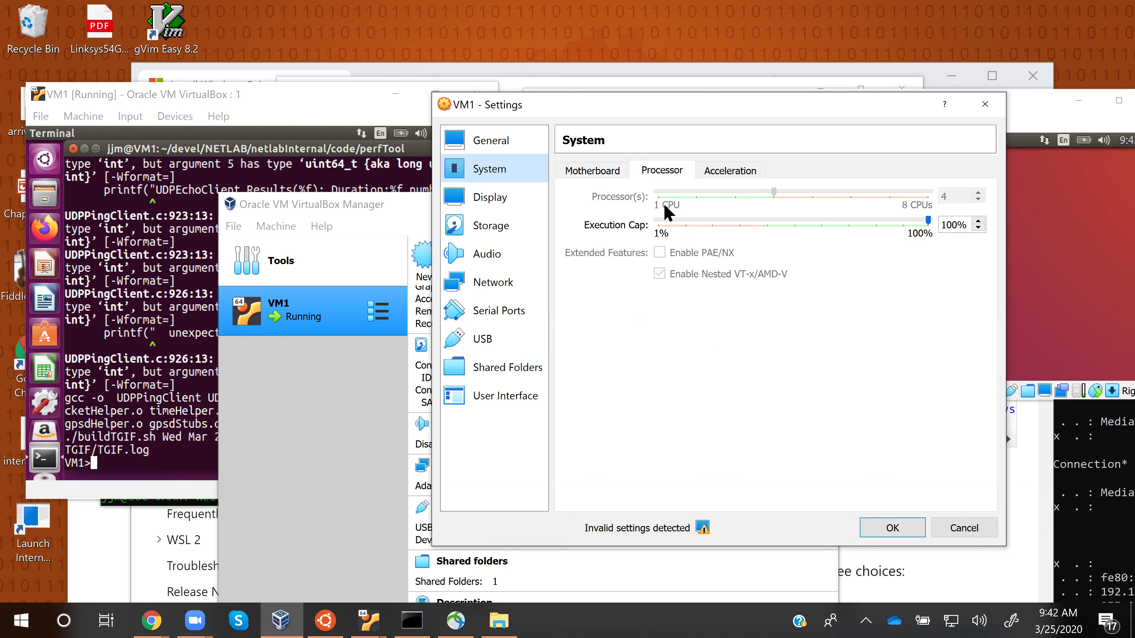
click(727, 181)
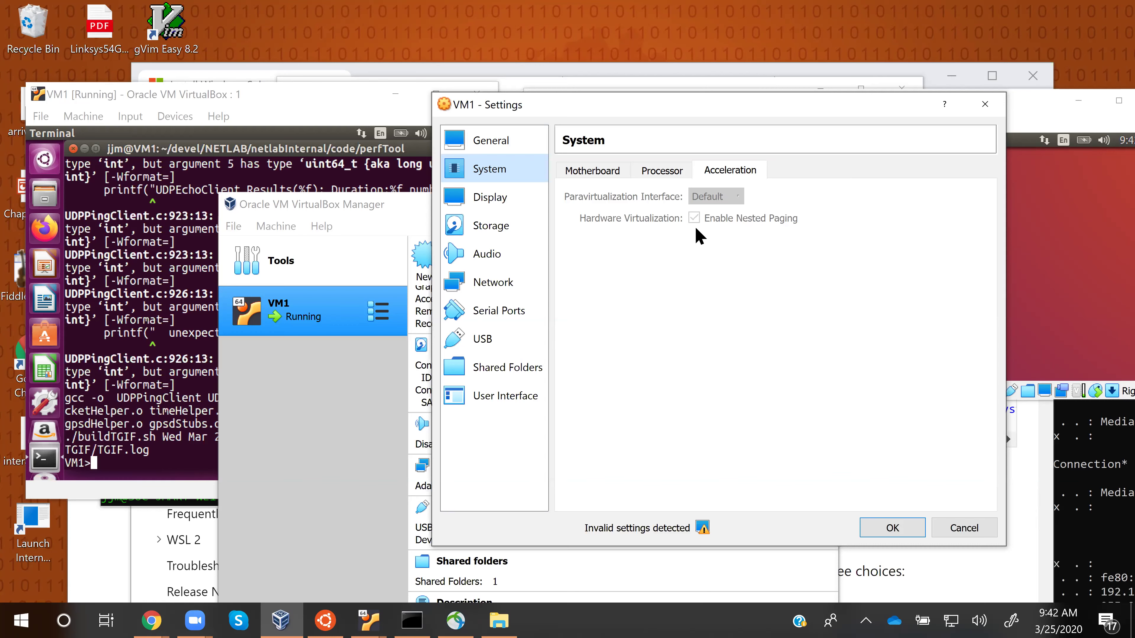
click(488, 202)
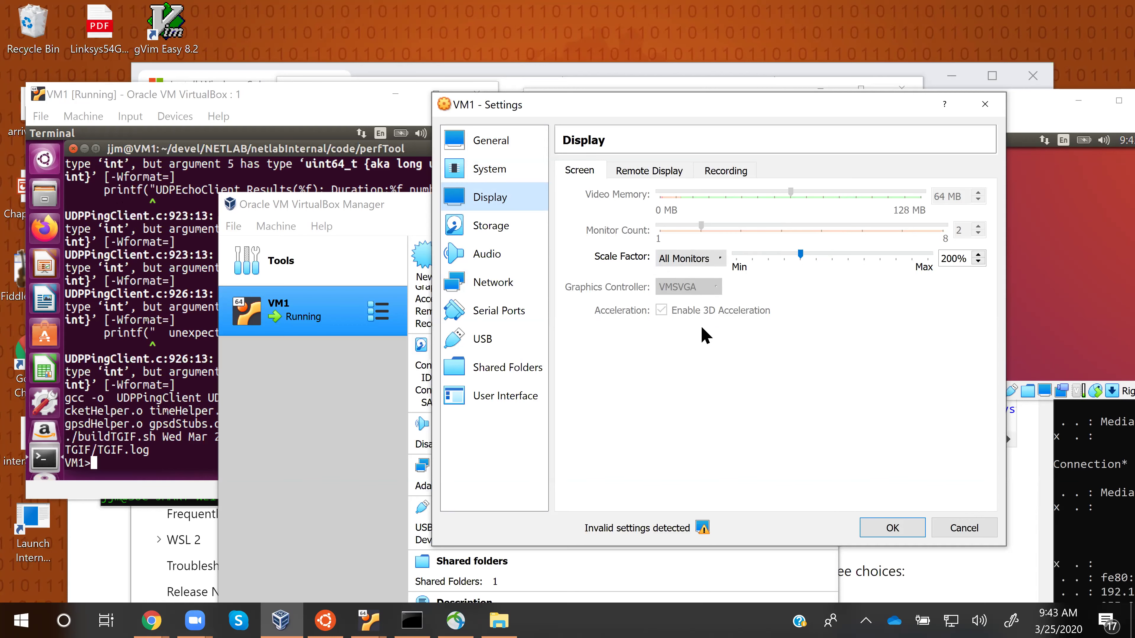
click(491, 226)
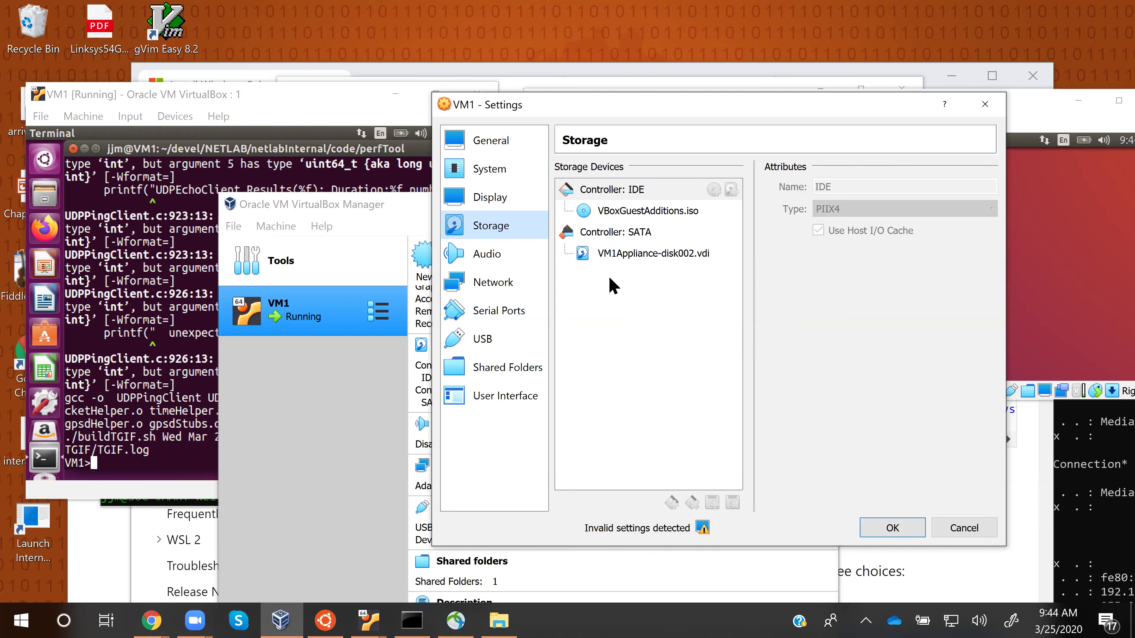
- Switch VM1's network Adapter 1 to NAT, then set it back to Bridged Adapter
click(492, 280)
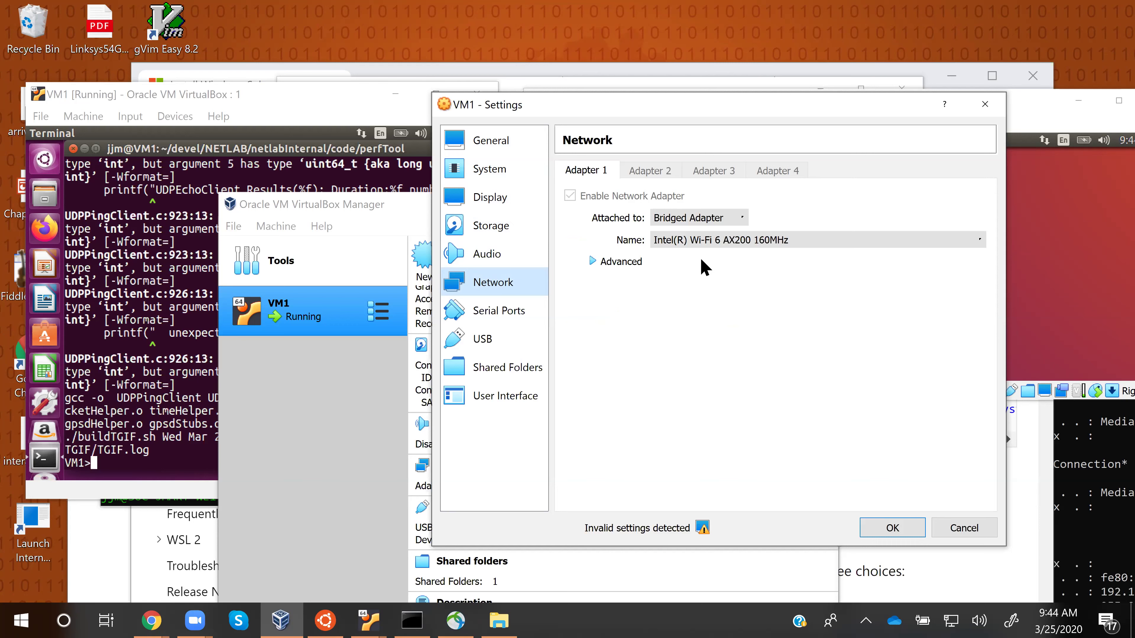
click(739, 218)
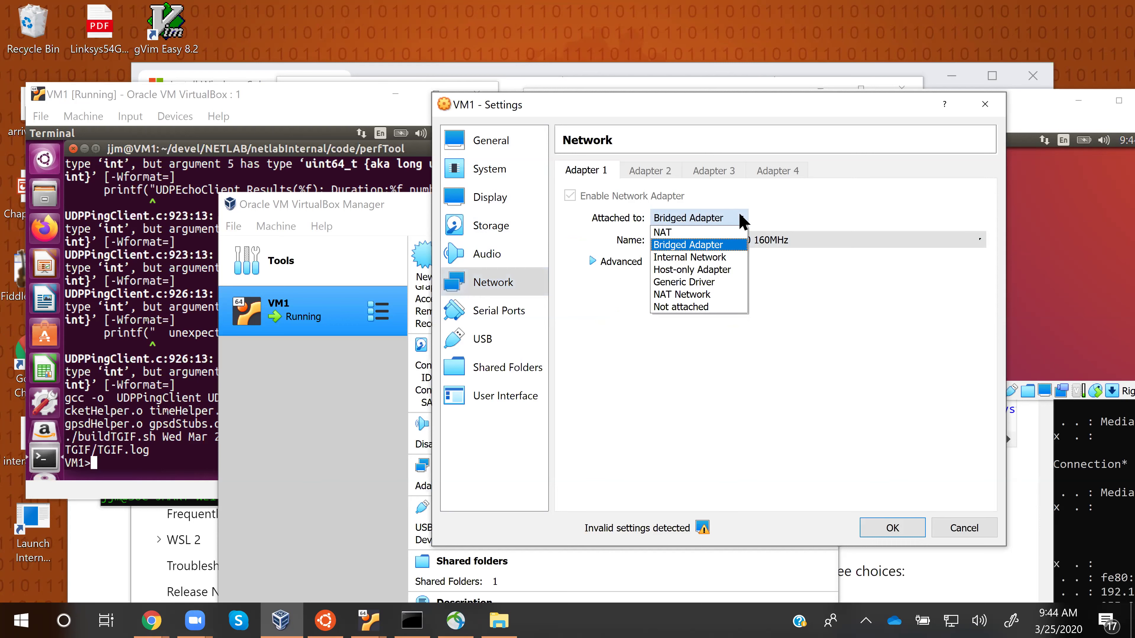
click(686, 233)
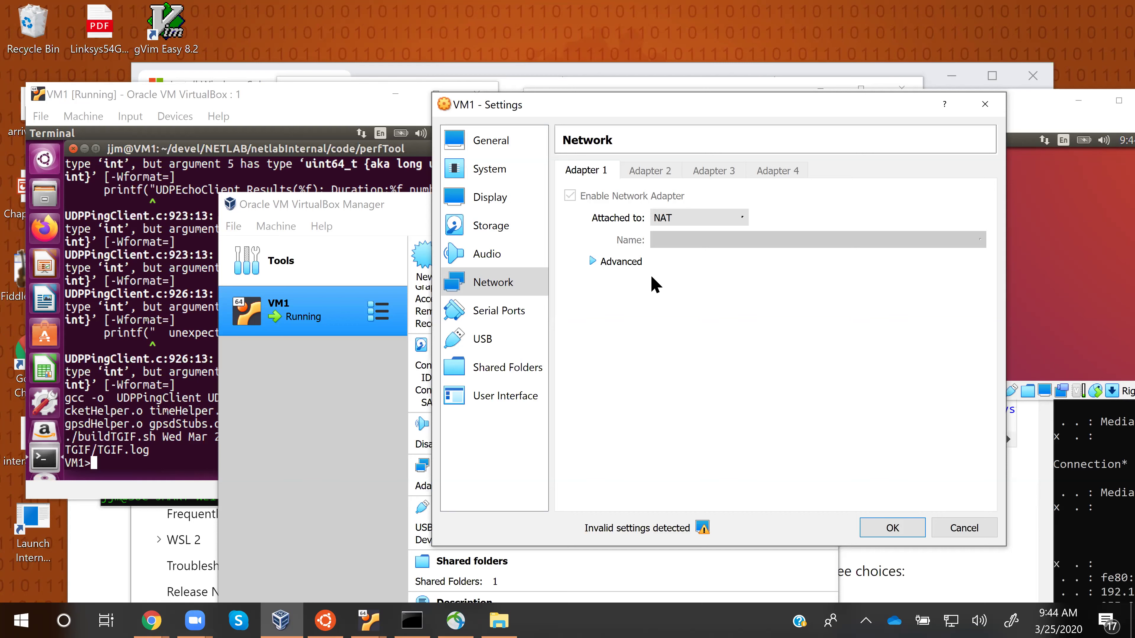
click(741, 220)
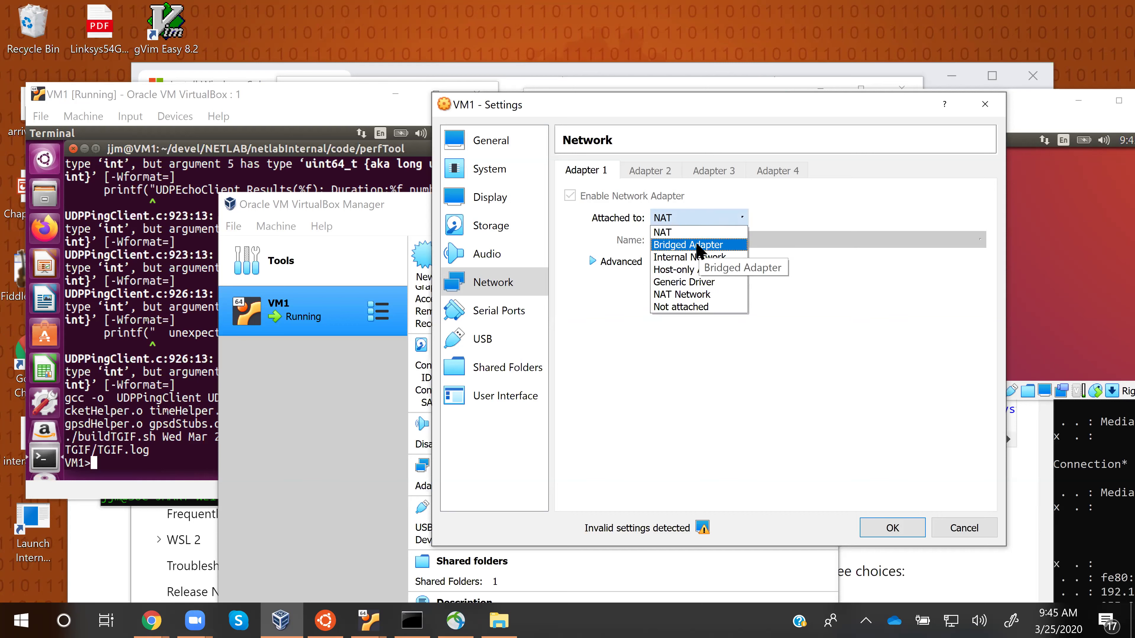
click(698, 245)
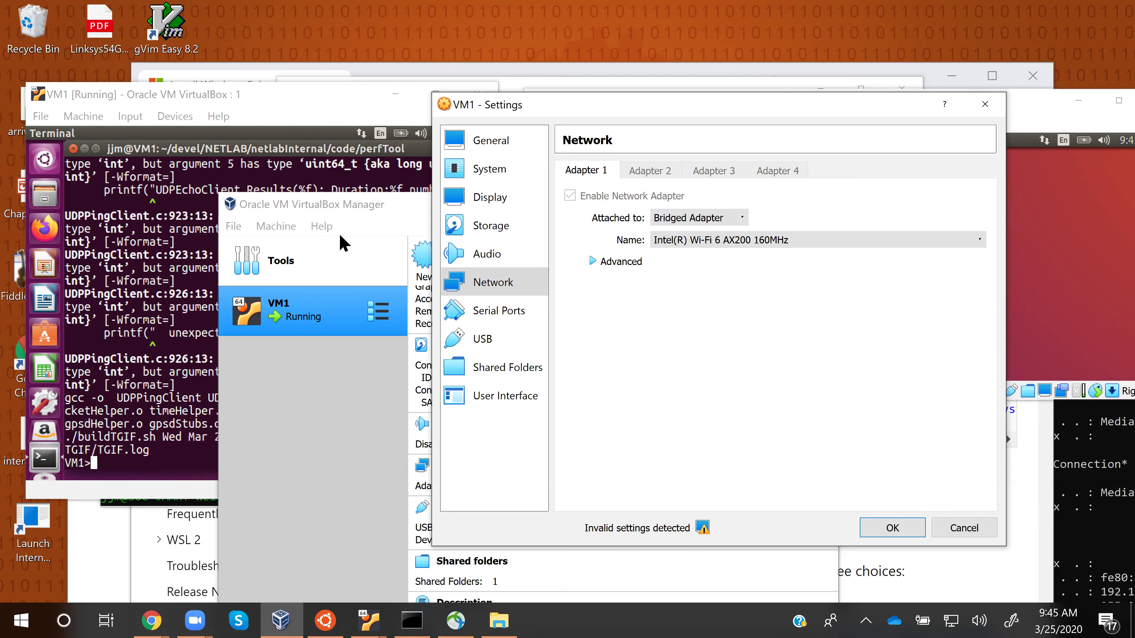
- Open a blank whiteboard and sketch a large rounded shape with a small tilted box attached at its upper-left corner
click(356, 102)
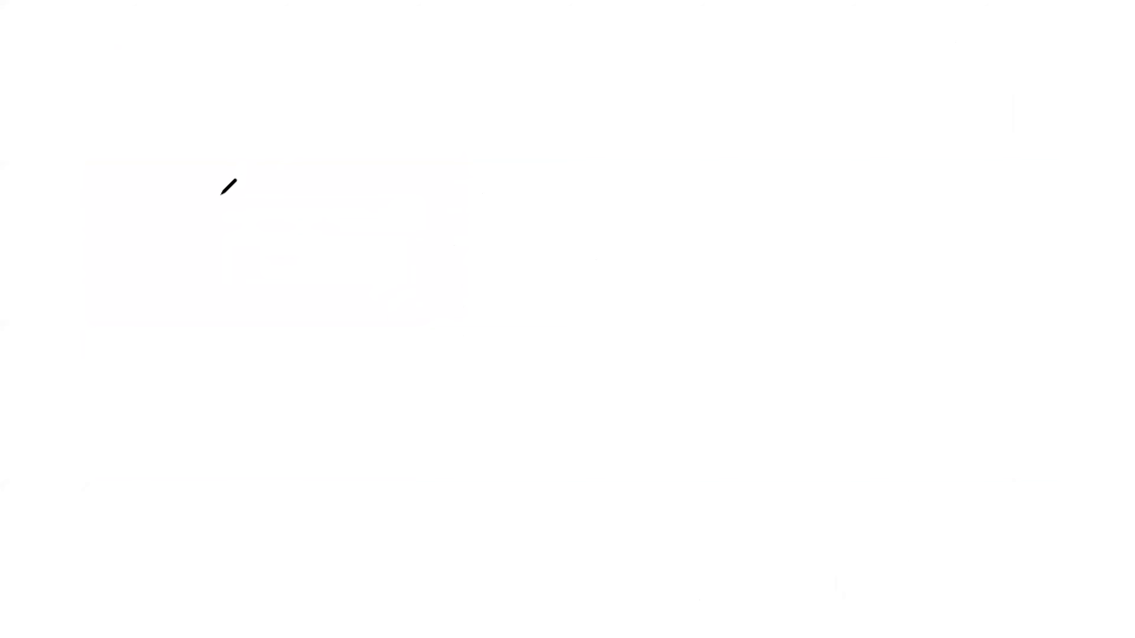
mouse_move(444, 202)
mouse_down()
mouse_move(456, 316)
mouse_move(416, 229)
mouse_move(440, 202)
mouse_move(461, 205)
mouse_up()
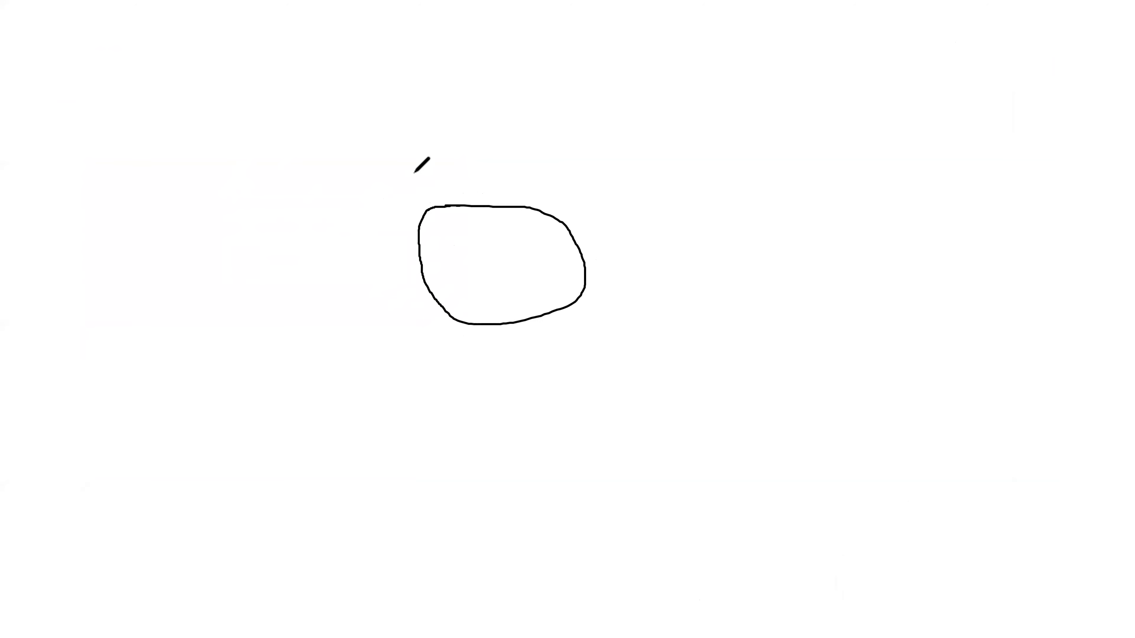
mouse_move(420, 165)
mouse_down()
mouse_move(366, 179)
mouse_move(418, 222)
mouse_move(447, 202)
mouse_up()
drag(419, 162, 448, 204)
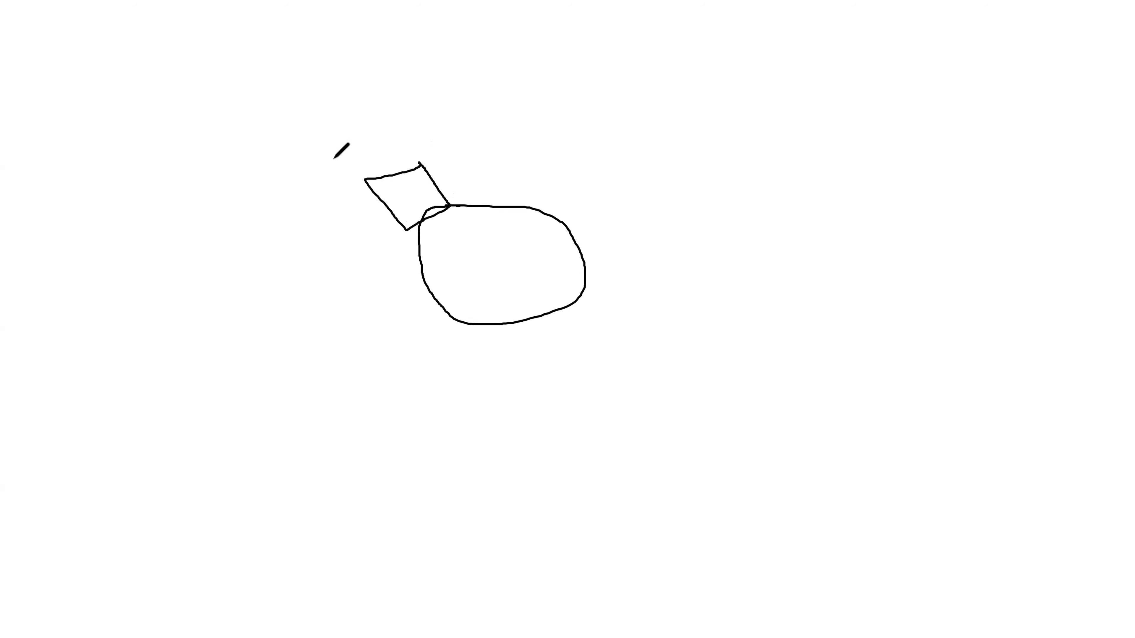